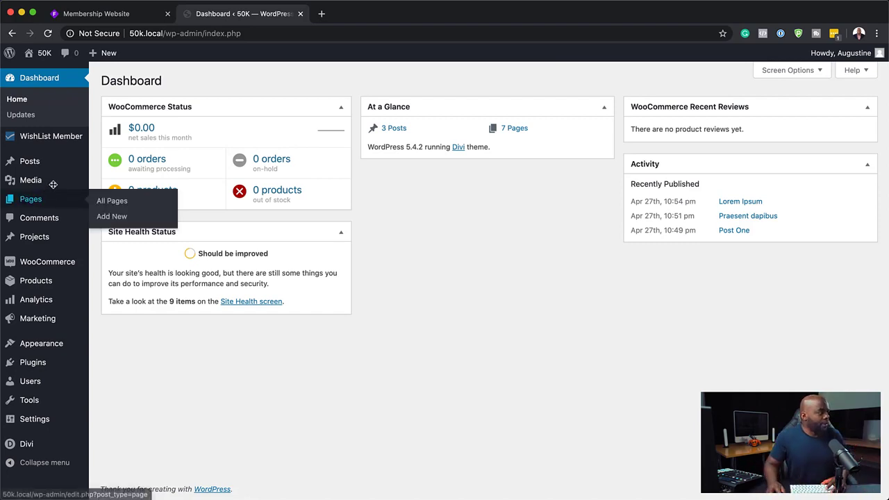
# Step: Create a new page titled "Landing", publish it, and return to the list of pages
pyautogui.moveTo(73, 143)
pyautogui.moveTo(50, 173)
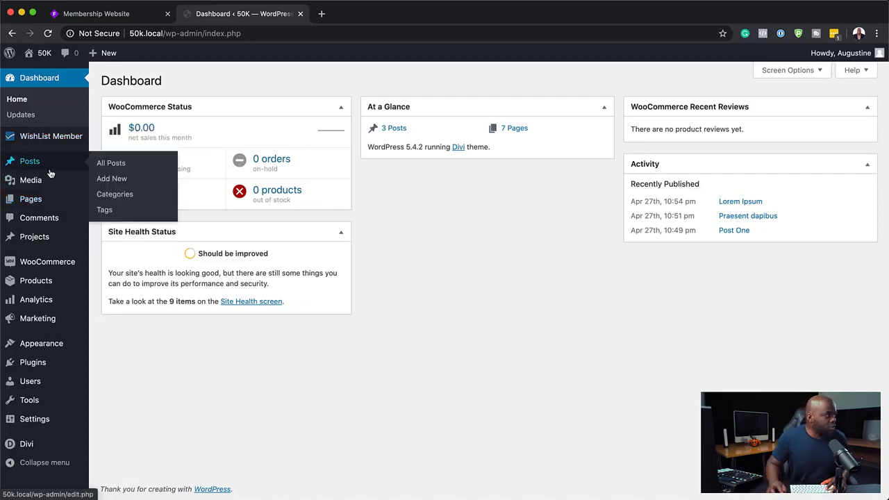
pyautogui.moveTo(61, 202)
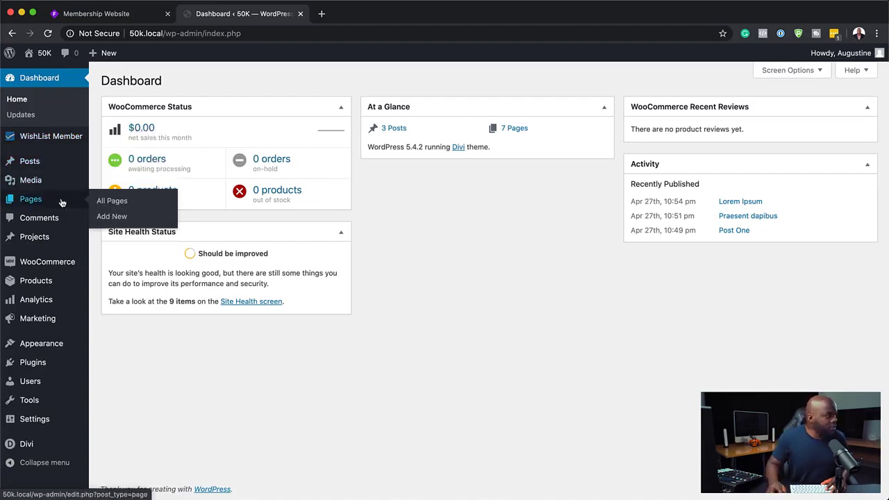
pyautogui.click(122, 220)
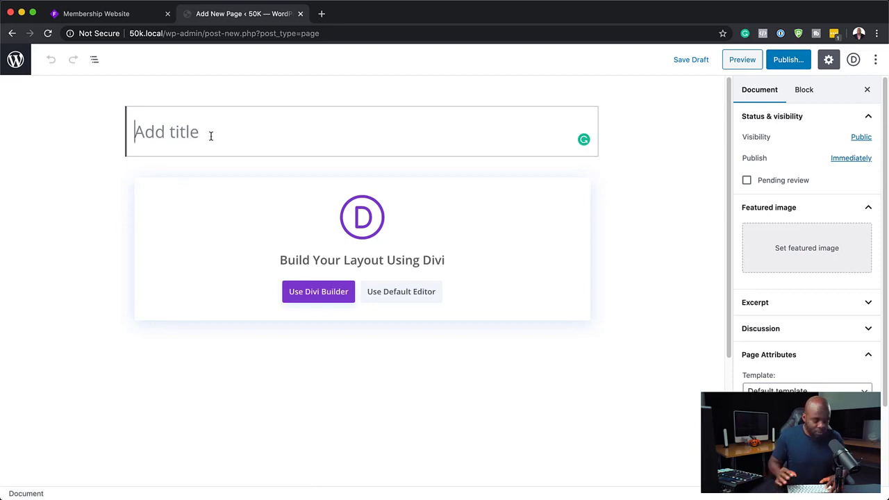
pyautogui.write('Landing')
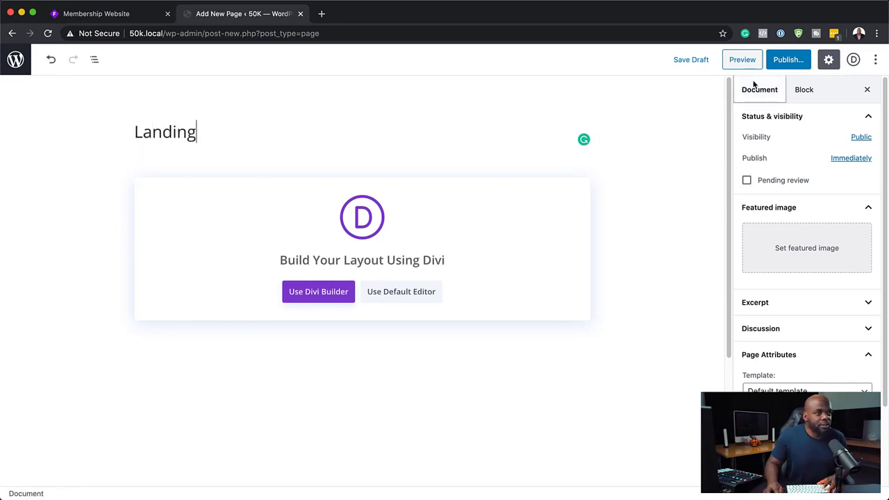
pyautogui.click(788, 60)
pyautogui.click(819, 62)
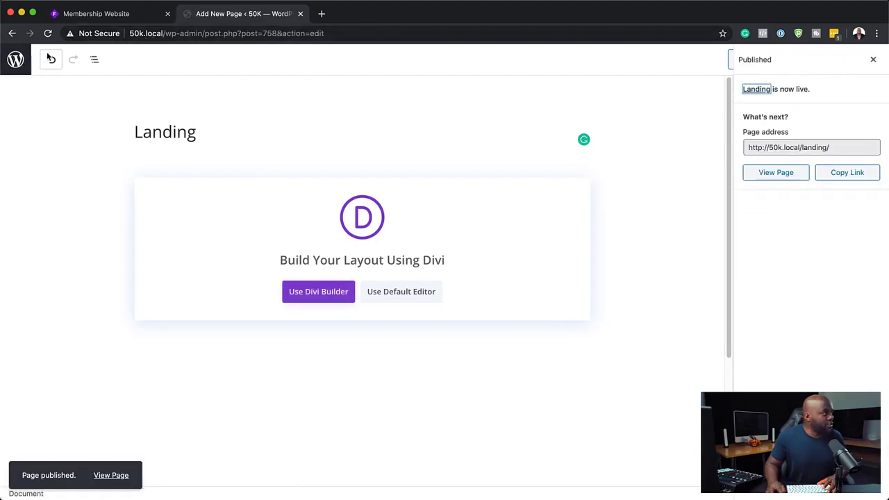
pyautogui.click(15, 59)
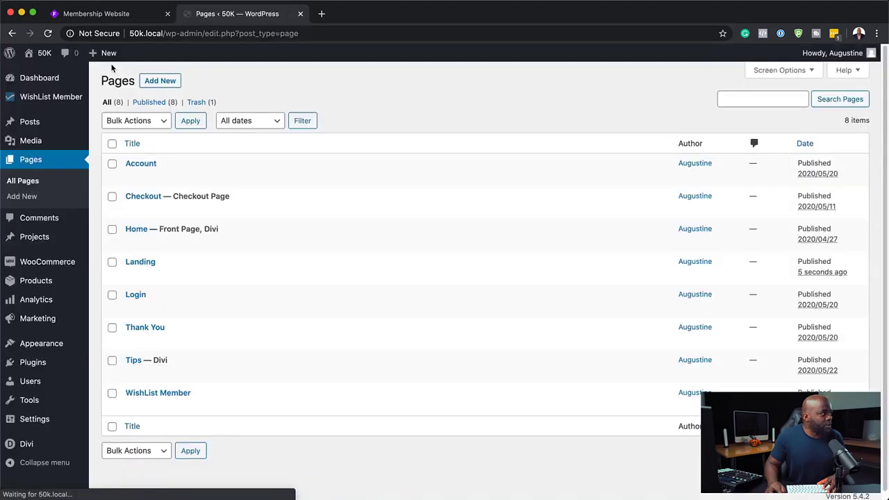
# Step: Add another page titled "Memberships", publish it, and return to the list of pages
pyautogui.click(166, 82)
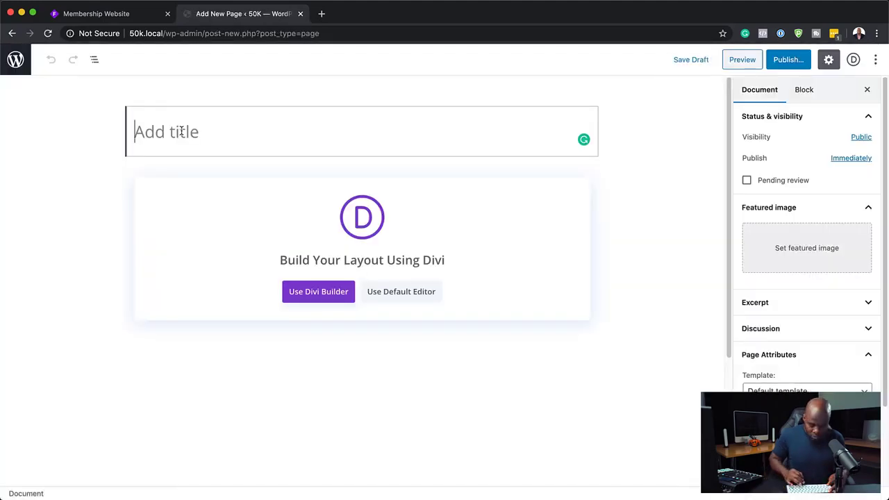
pyautogui.write('Memberships')
pyautogui.click(788, 59)
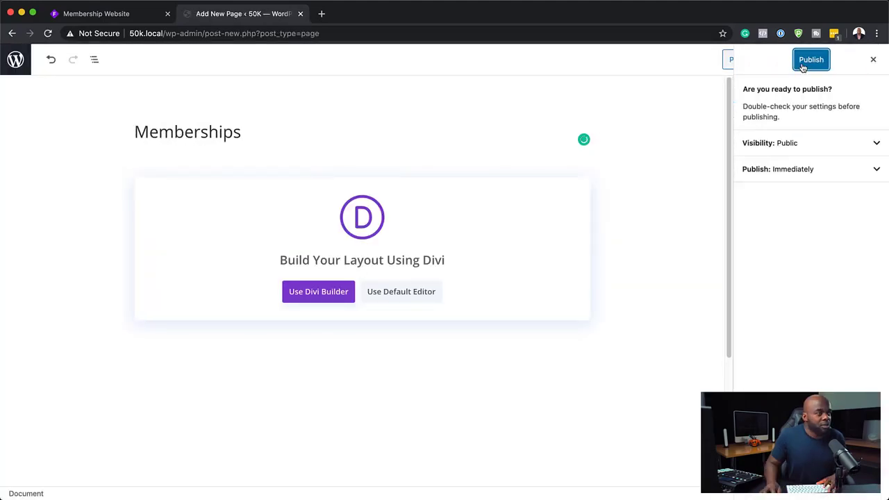
pyautogui.click(806, 61)
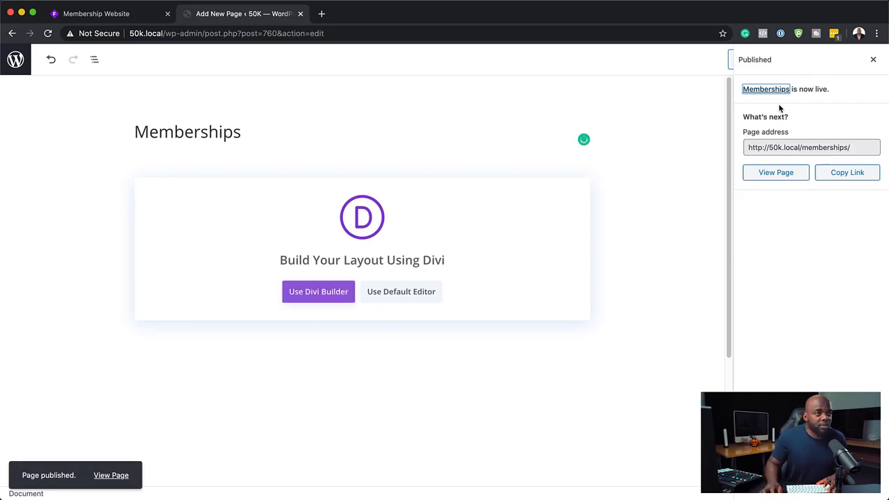
pyautogui.click(17, 60)
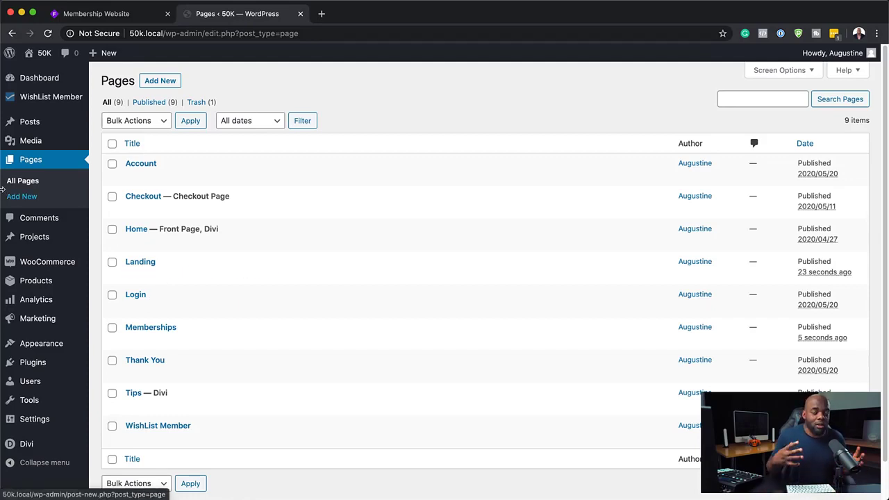
# Step: Review the Posts and Pages blocks in the Membership Website diagram in Whimsical, and come back to WordPress
pyautogui.moveTo(33, 126)
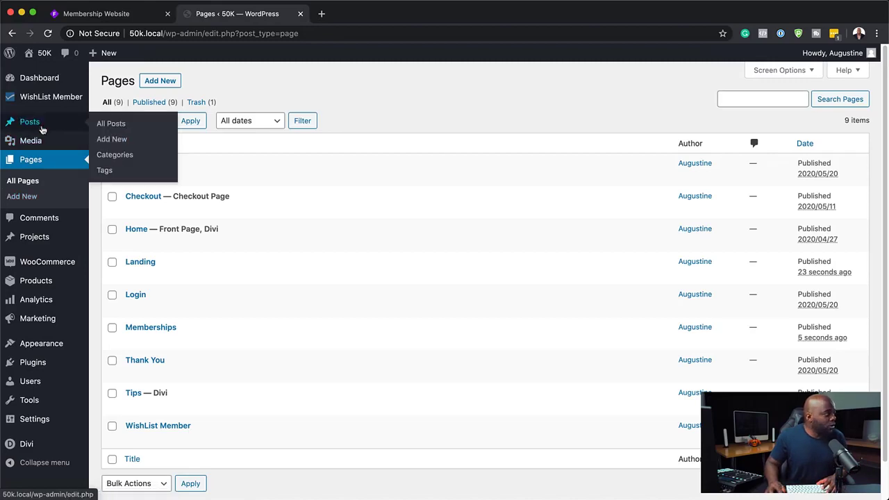
pyautogui.click(106, 17)
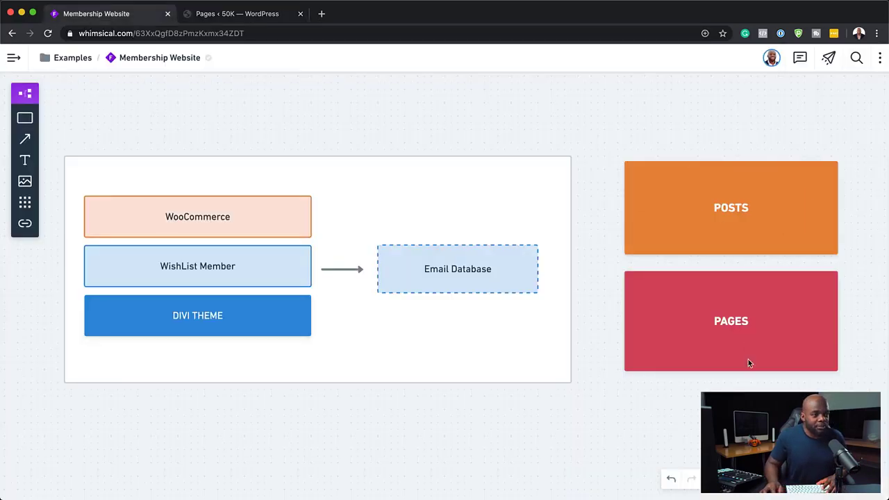
pyautogui.click(252, 17)
# Step: Create a new blog post titled "Post One", publish it, and go back to the list of posts
pyautogui.moveTo(35, 122)
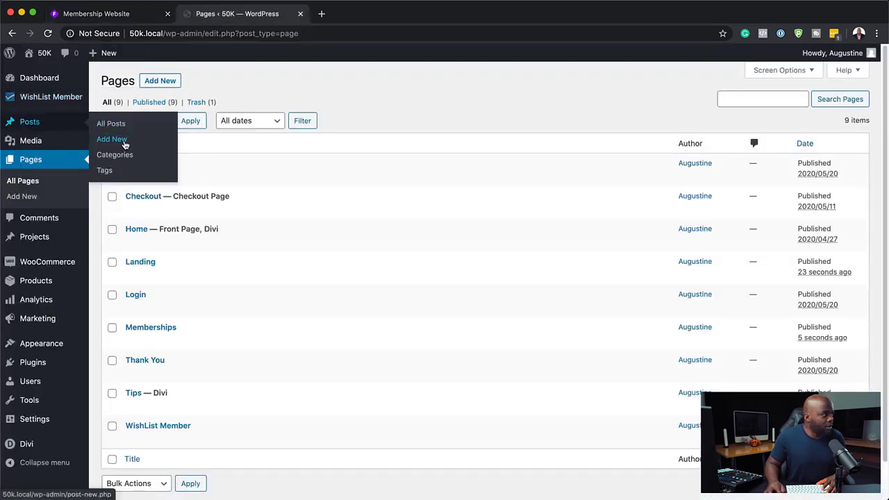
pyautogui.click(123, 141)
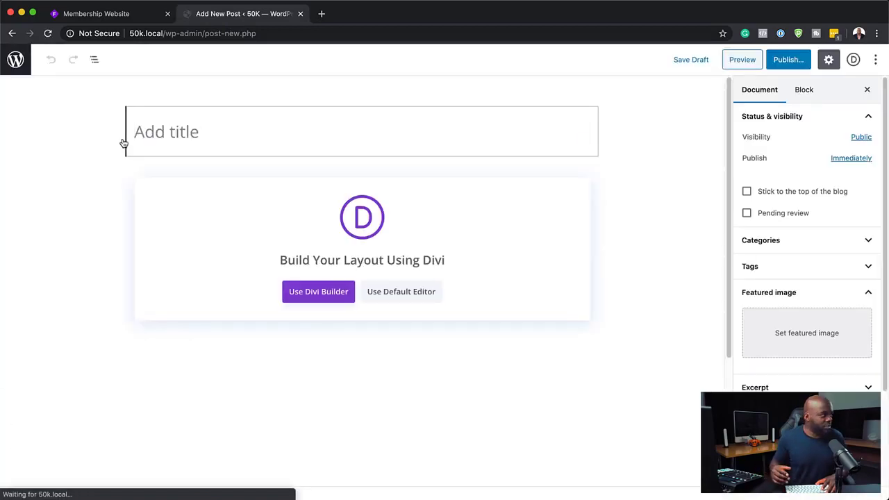
pyautogui.write('Post One')
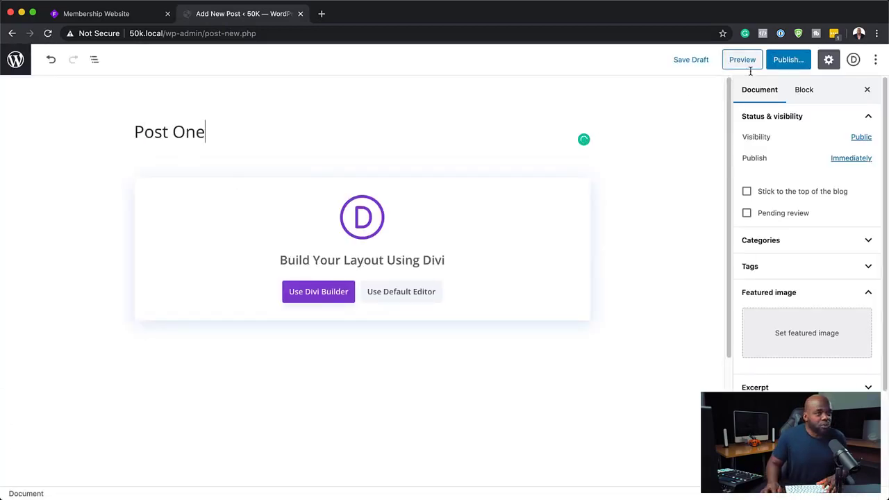
pyautogui.click(795, 61)
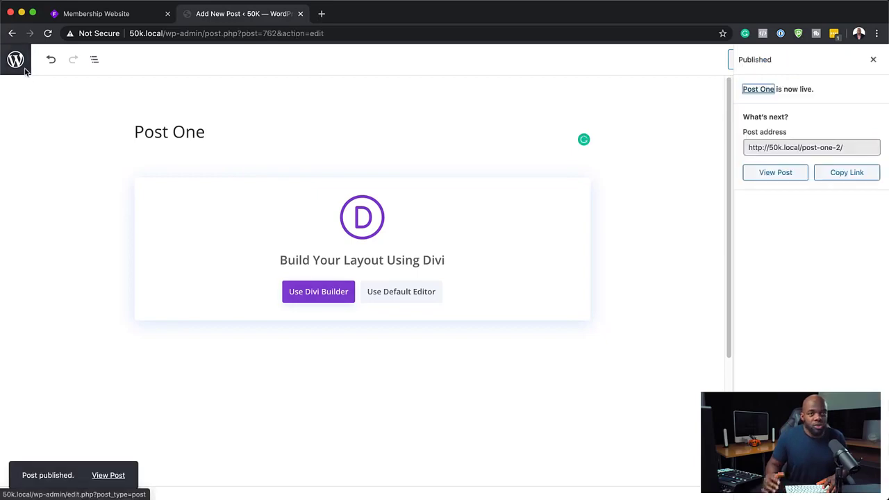
pyautogui.click(25, 71)
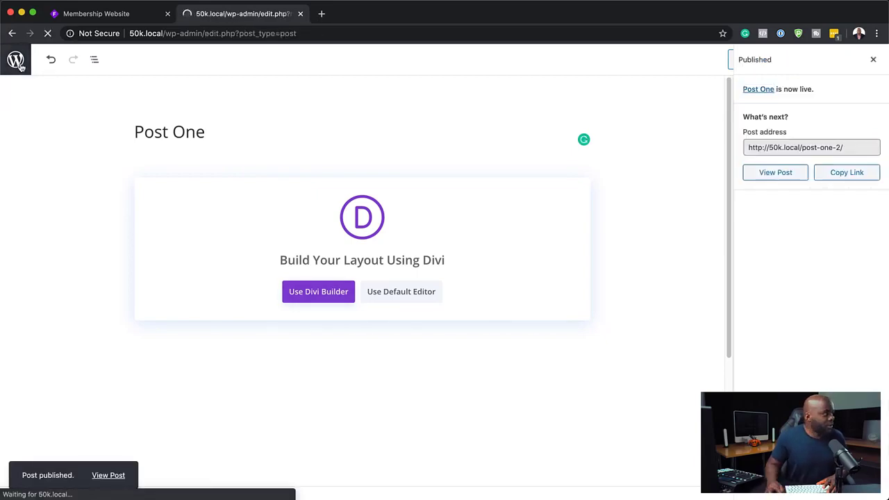
# Step: Add a second post titled "Post Two", publish it, and go back to the list of posts
pyautogui.click(163, 83)
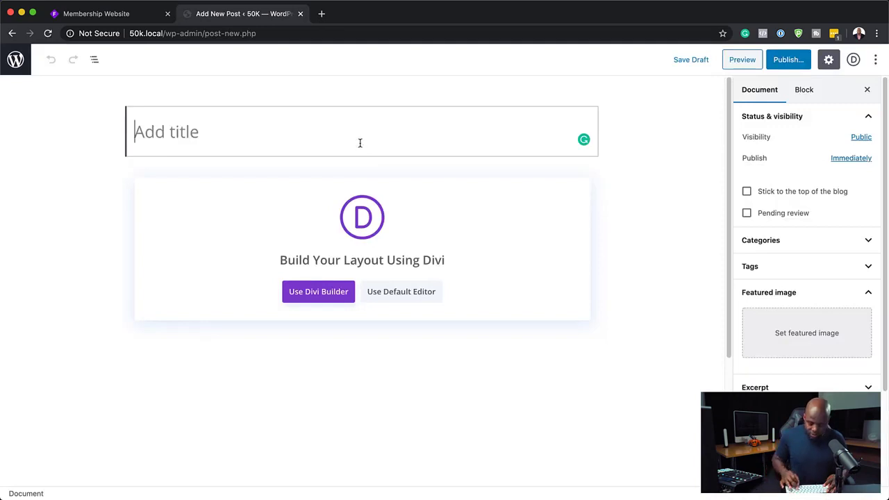
pyautogui.write('Post Two')
pyautogui.click(789, 59)
pyautogui.click(800, 61)
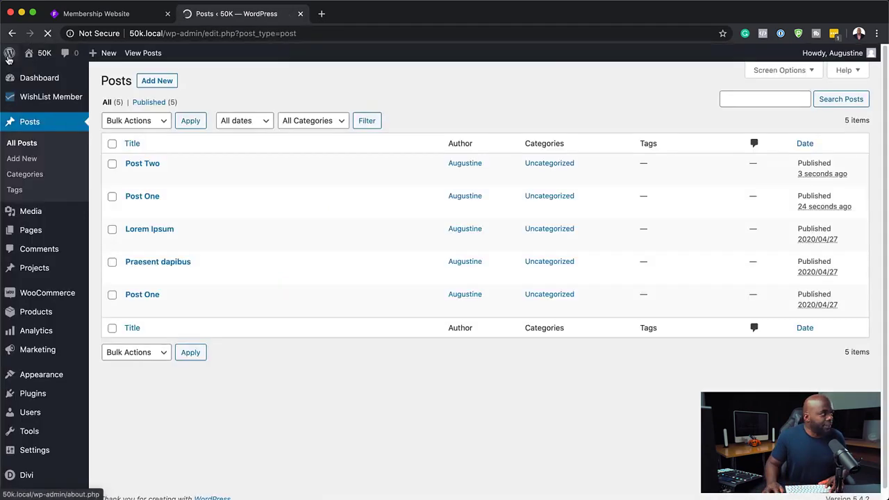
pyautogui.moveTo(9, 60)
# Step: Add a third post titled "Post Three", publish it, and leave the post editor
pyautogui.click(149, 83)
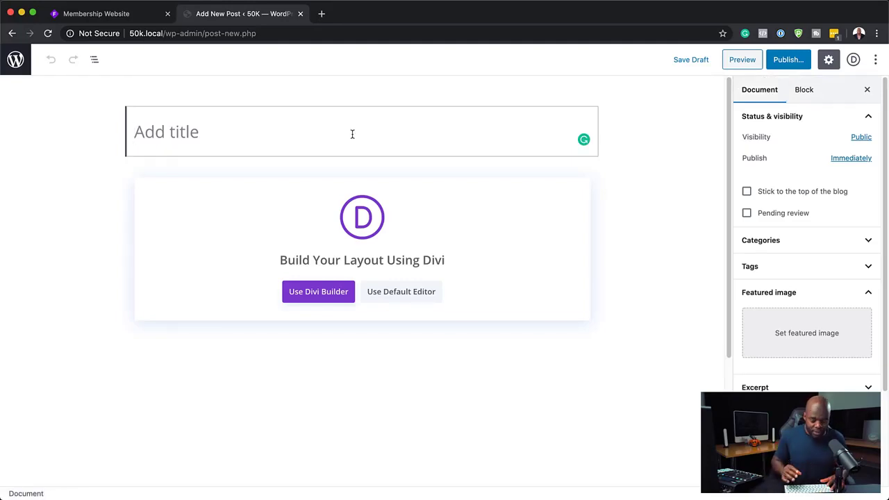
pyautogui.write('Post Three')
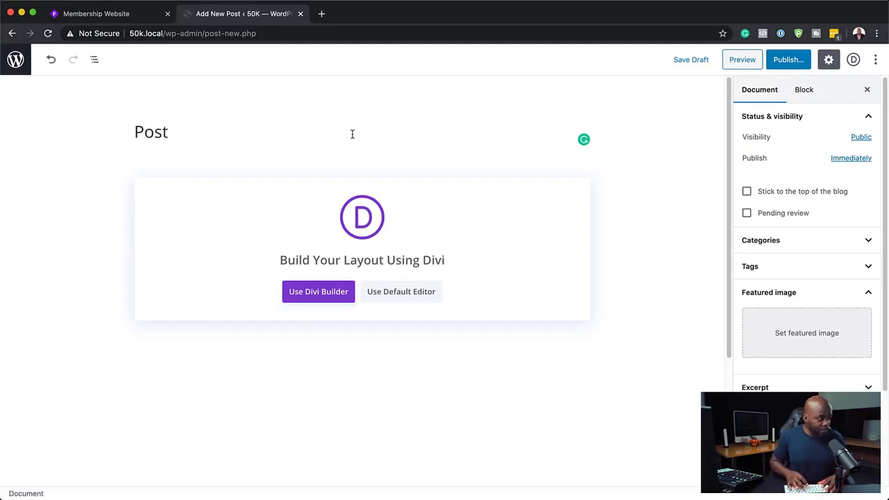
pyautogui.click(780, 61)
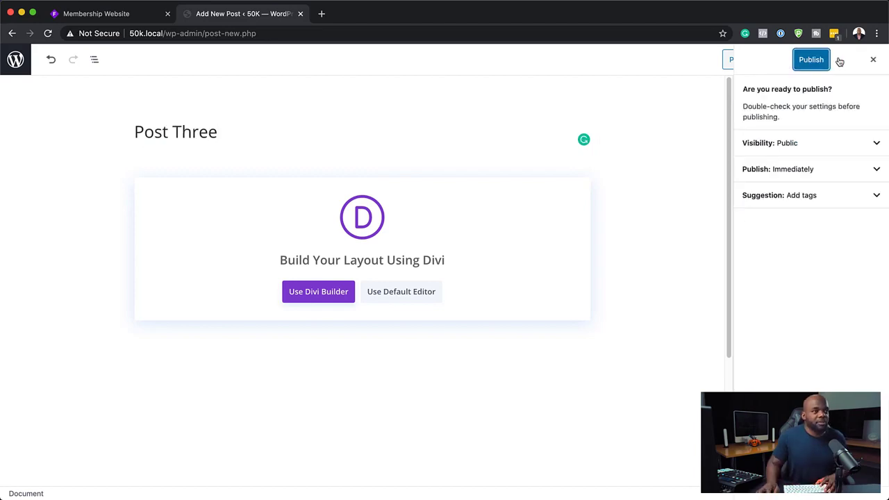
pyautogui.click(812, 59)
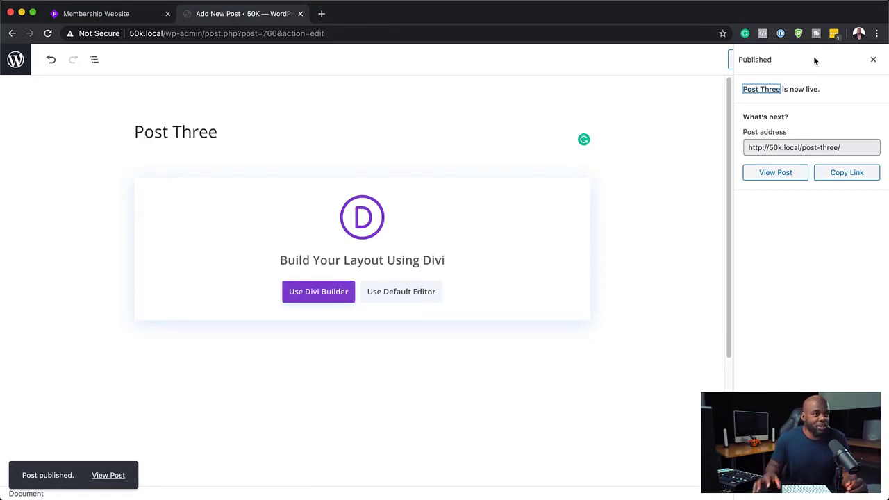
pyautogui.click(16, 59)
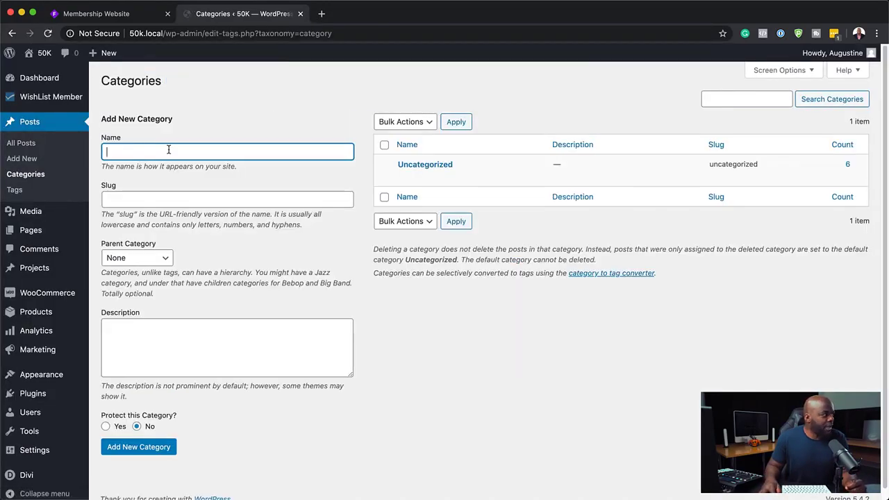
# Step: Add a new post category named "VIP Members" with the category protection left at No
pyautogui.click(169, 150)
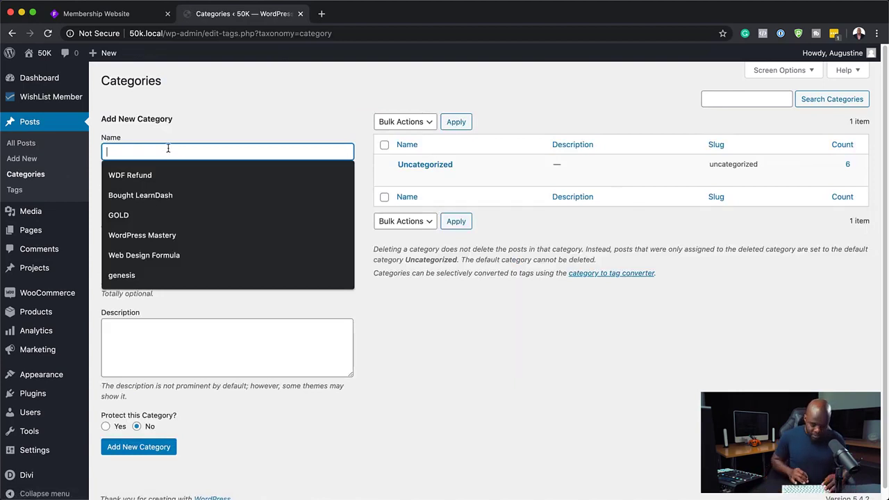
pyautogui.write('VipIP ')
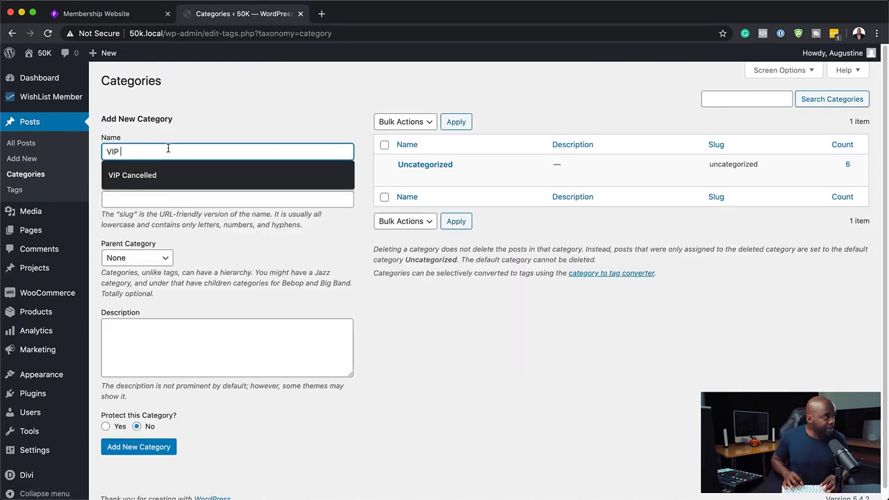
pyautogui.write('Members')
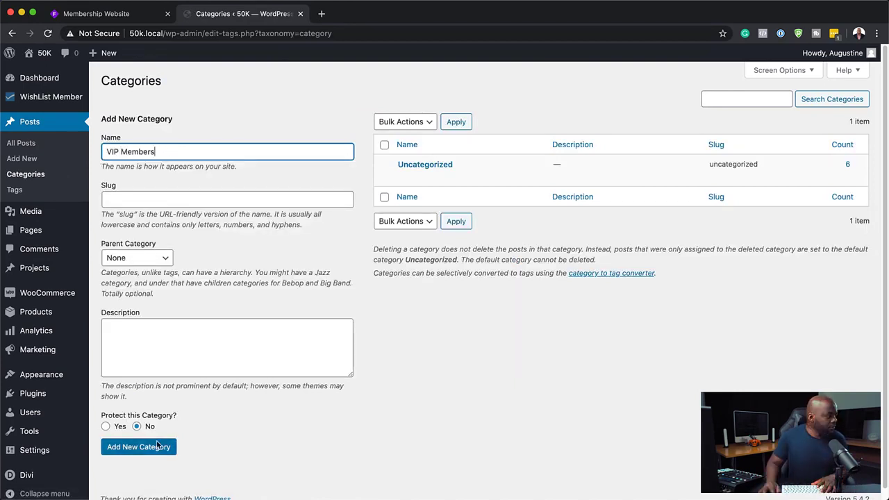
pyautogui.click(148, 446)
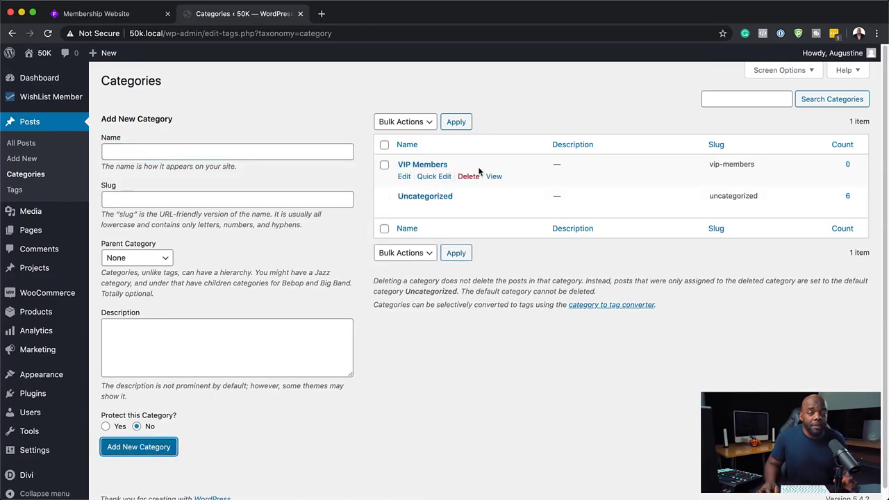
# Step: Use Quick Edit on Post Three to assign it to VIP Members instead of Uncategorized, and update the post
pyautogui.click(34, 144)
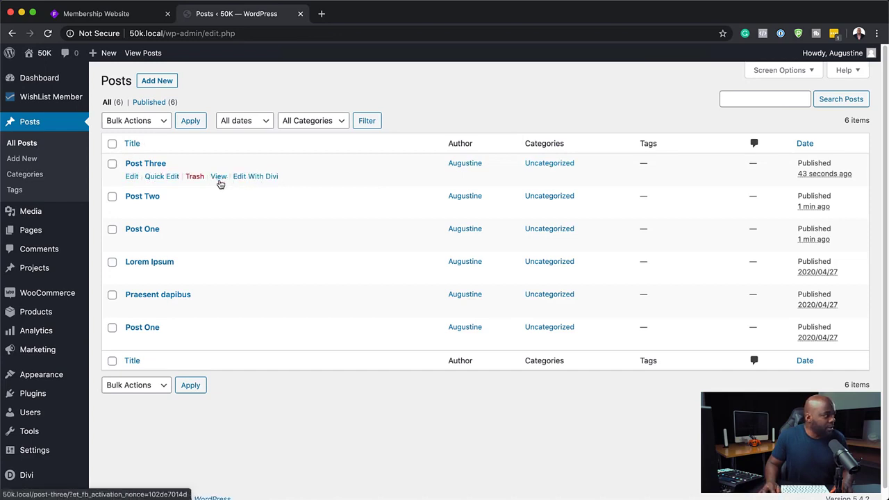
pyautogui.click(162, 176)
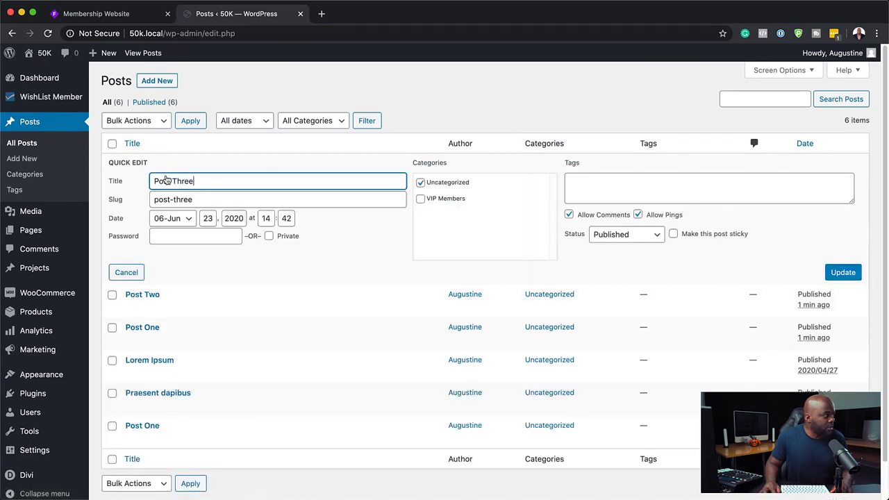
pyautogui.click(420, 199)
pyautogui.click(420, 182)
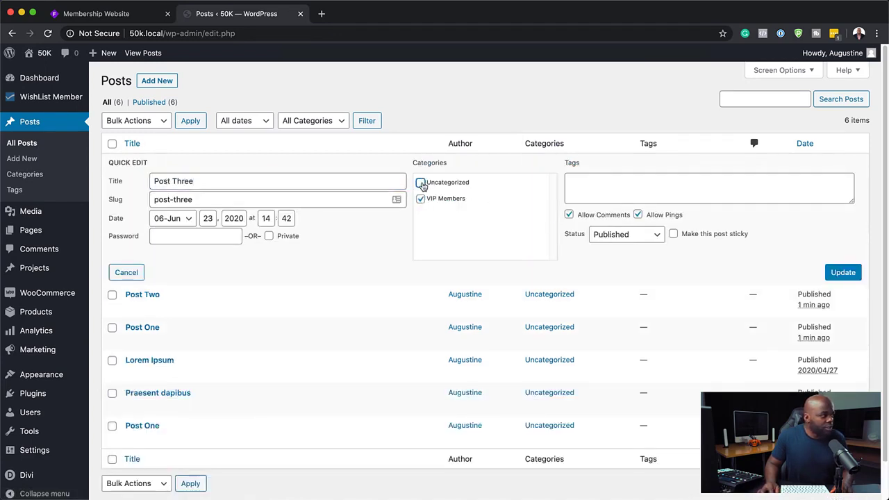
pyautogui.click(843, 272)
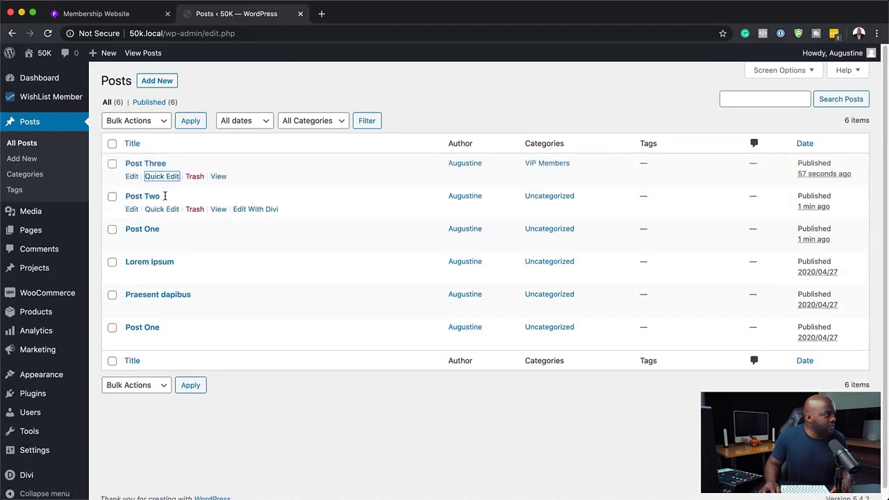
# Step: Edit Post Two to assign it to VIP Members instead of Uncategorized, update the post, and return to the list of posts
pyautogui.click(132, 209)
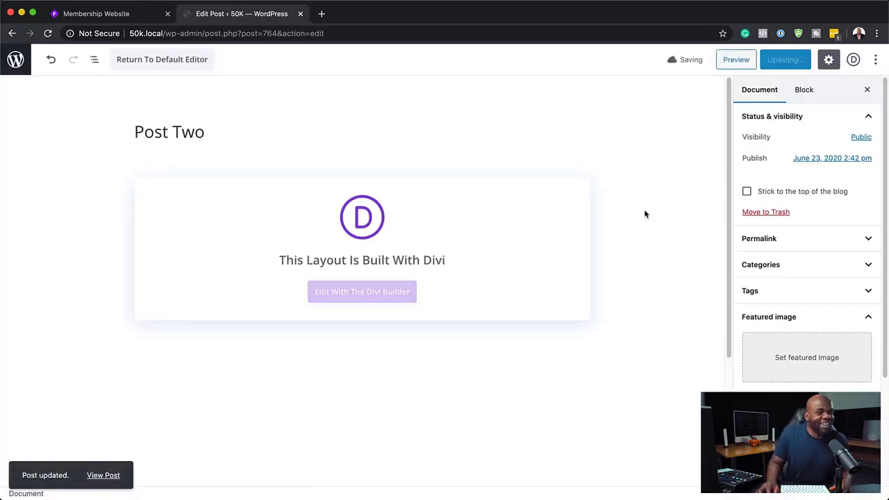
pyautogui.scroll(-3, 815, 292)
pyautogui.scroll(3, 815, 294)
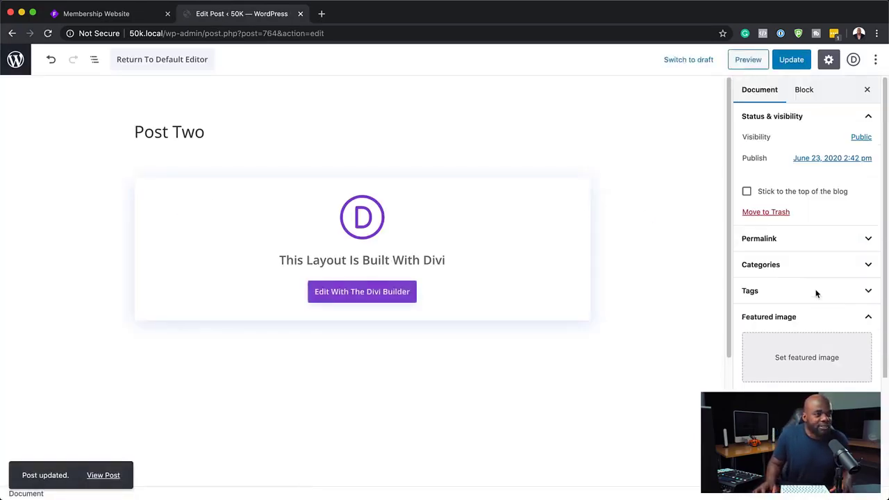
pyautogui.click(783, 266)
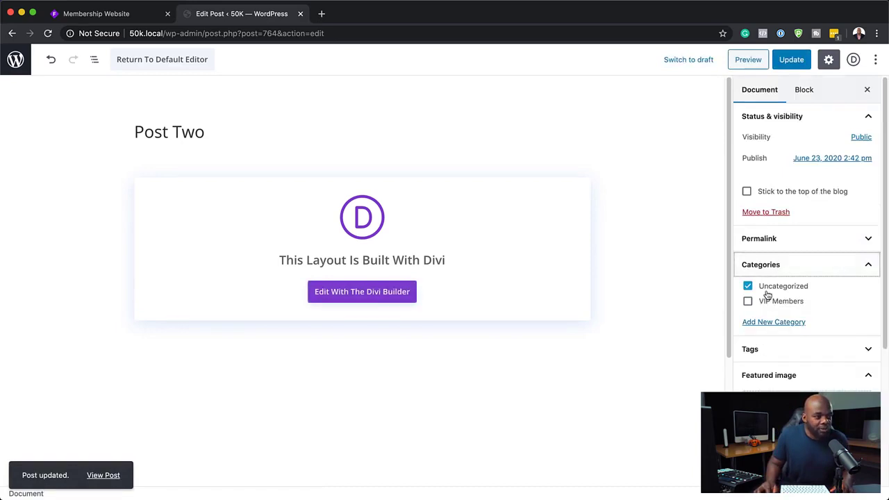
pyautogui.click(748, 302)
pyautogui.click(747, 286)
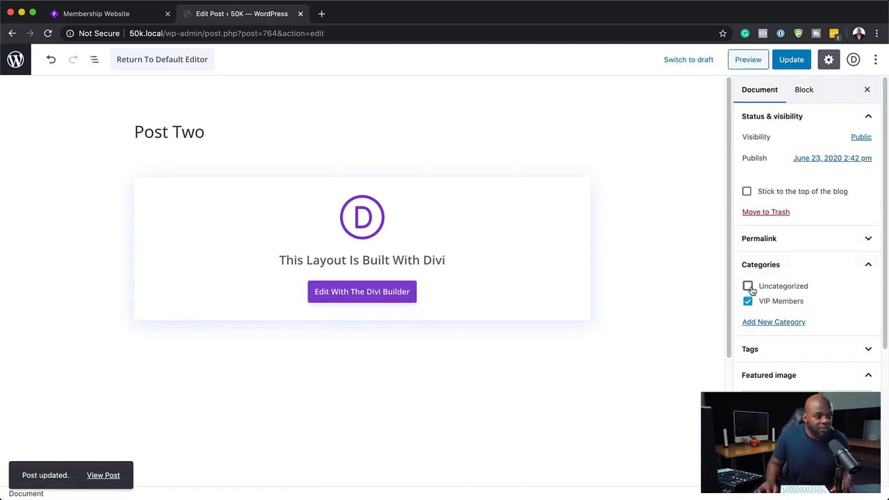
pyautogui.click(796, 61)
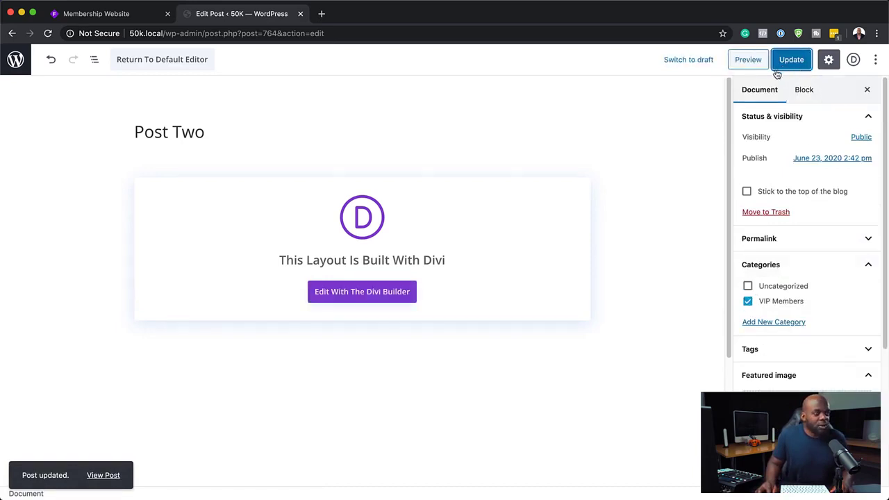
pyautogui.click(11, 34)
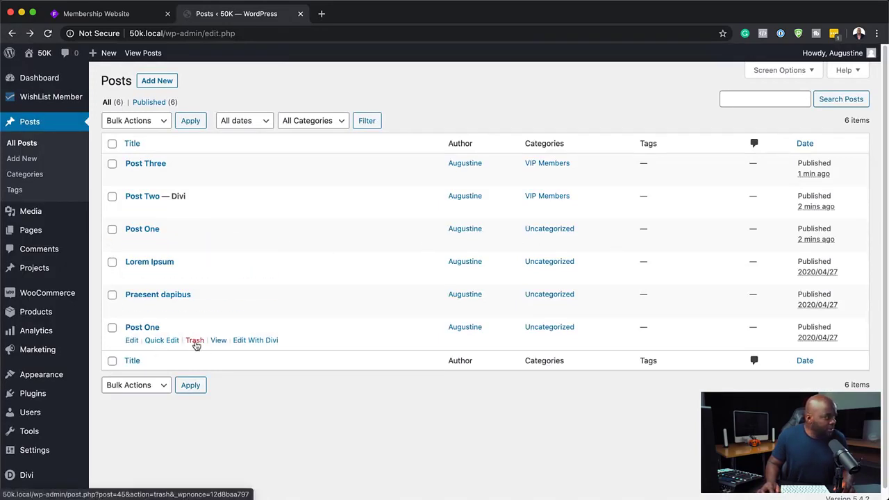
# Step: Trash the older Post One dated 2020/04/27, permanently delete it from the trash, and return to the full list of posts
pyautogui.click(195, 342)
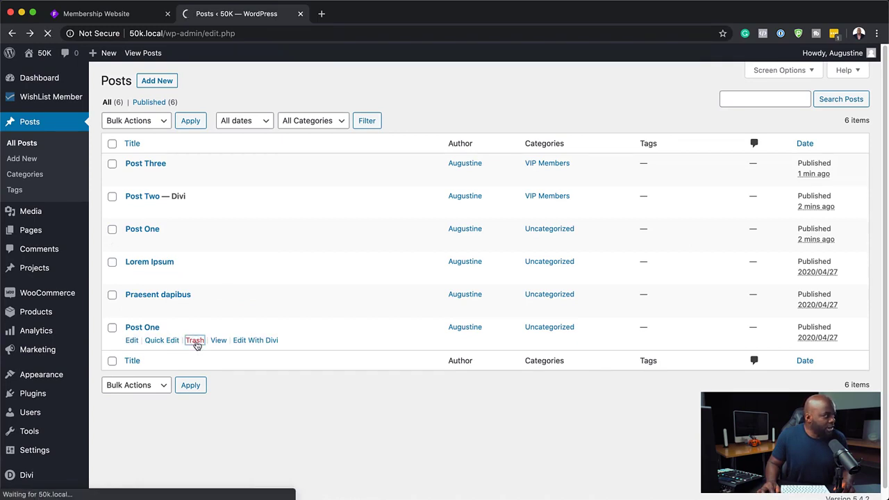
pyautogui.click(205, 136)
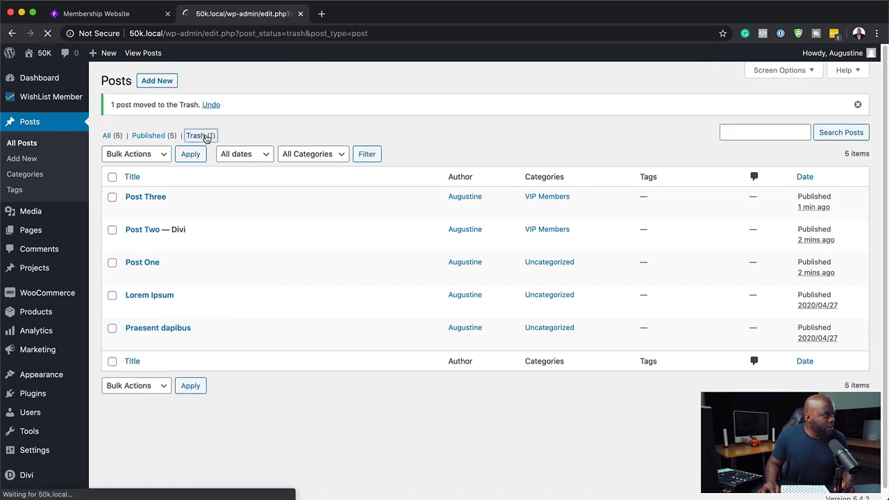
pyautogui.click(205, 177)
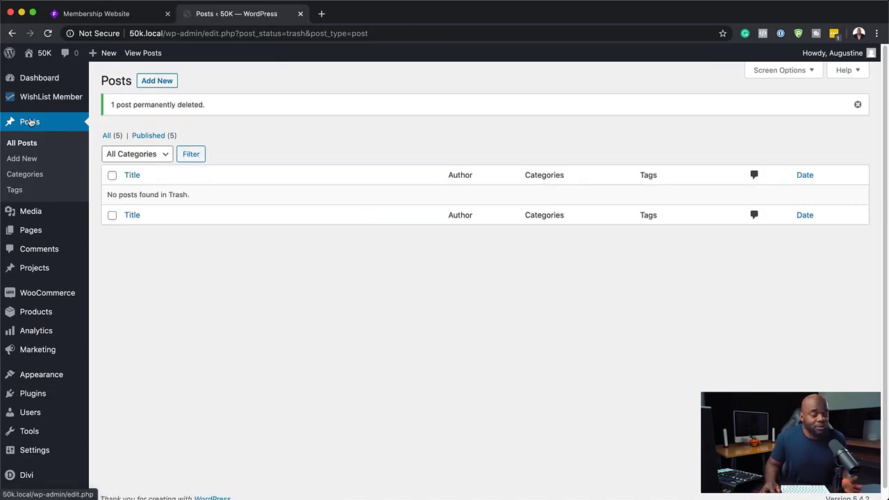
pyautogui.click(23, 143)
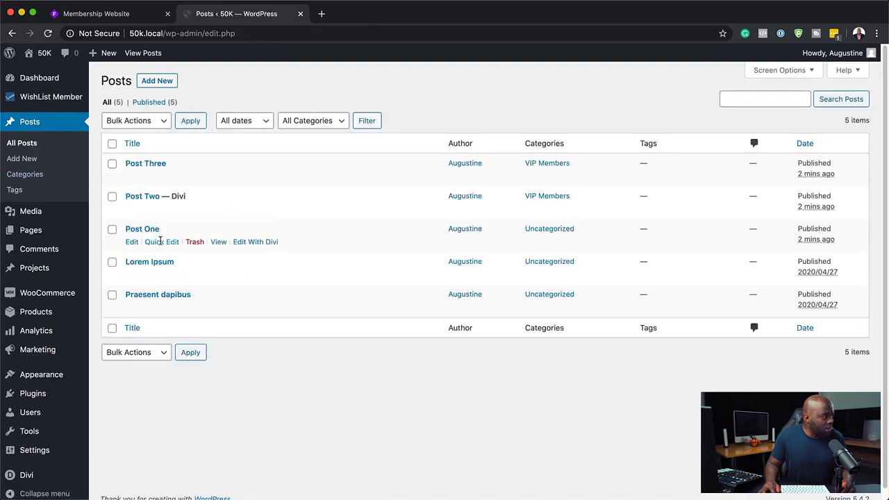
# Step: Use Quick Edit on the remaining Post One to assign it to VIP Members instead of Uncategorized, and update the post
pyautogui.click(171, 243)
pyautogui.click(420, 264)
pyautogui.click(420, 248)
pyautogui.click(842, 337)
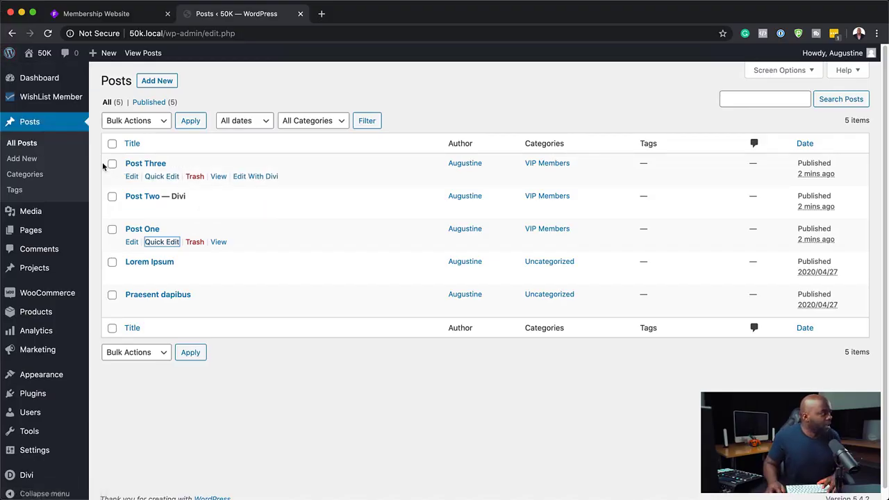
# Step: Edit the Landing page with Divi and load the premade Agency Landing Page layout into it
pyautogui.moveTo(41, 233)
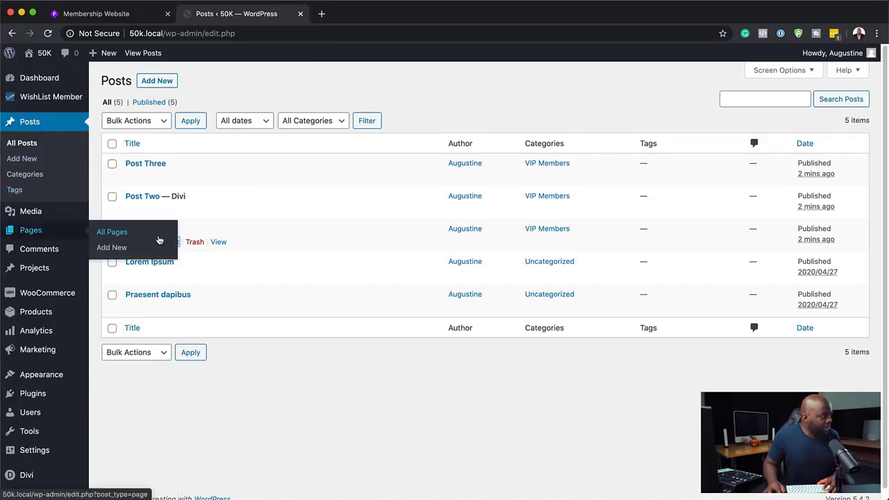
pyautogui.click(112, 233)
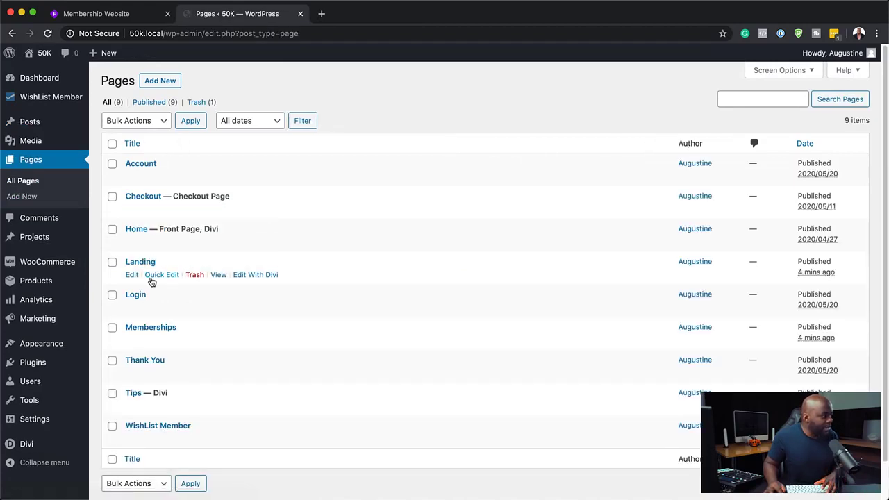
pyautogui.click(250, 278)
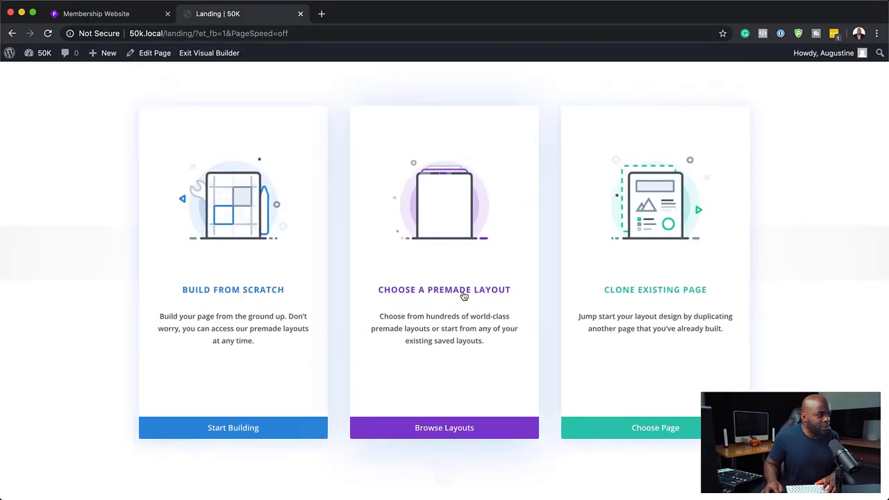
pyautogui.click(464, 295)
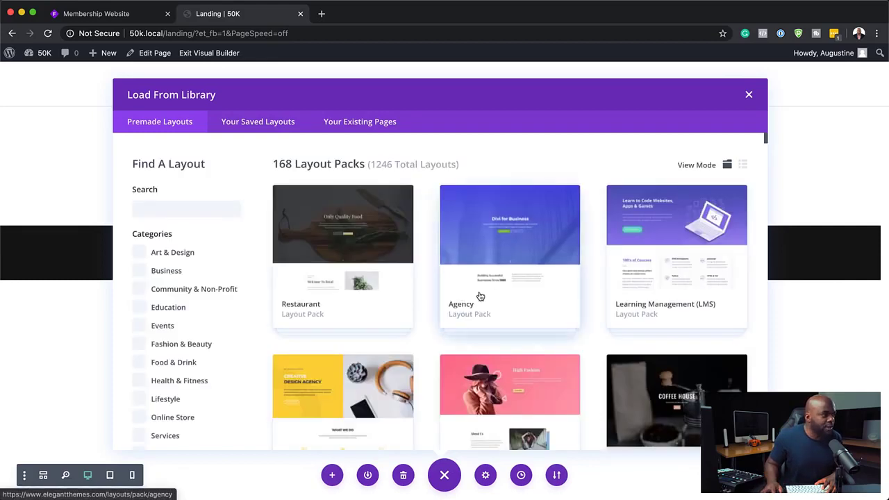
pyautogui.click(547, 248)
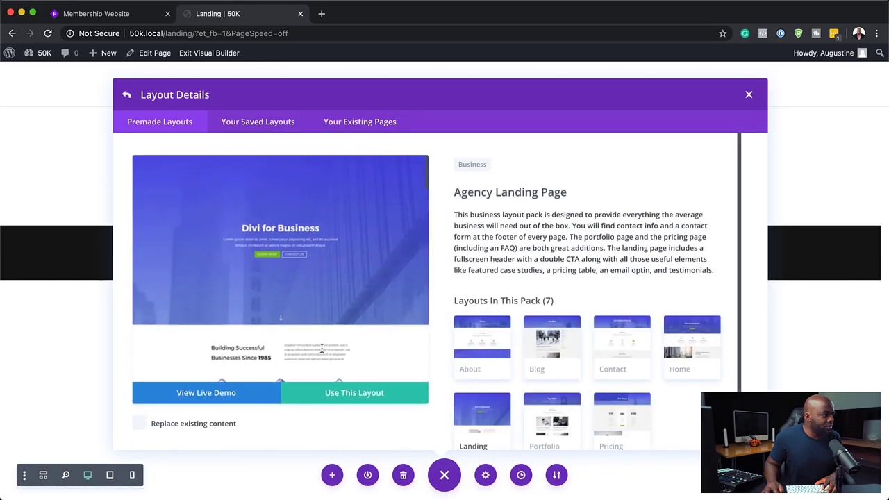
pyautogui.click(373, 399)
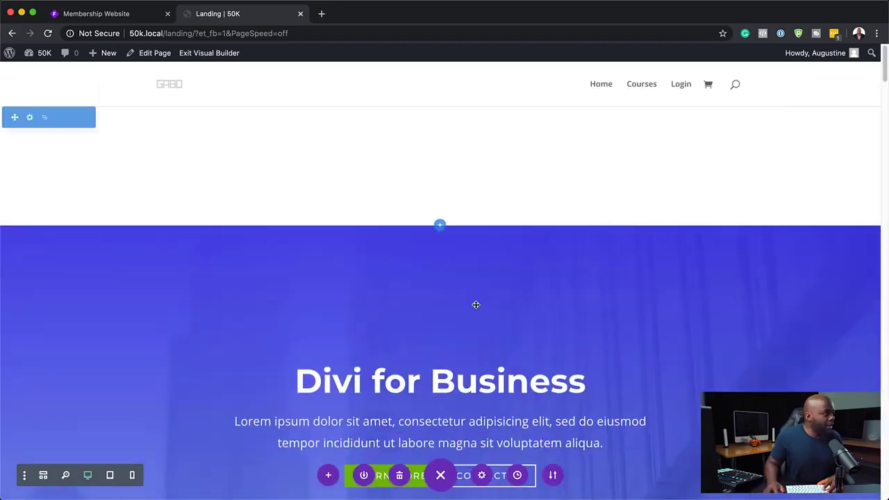
# Step: Delete the empty section above the blue header on the Landing page
pyautogui.moveTo(55, 109)
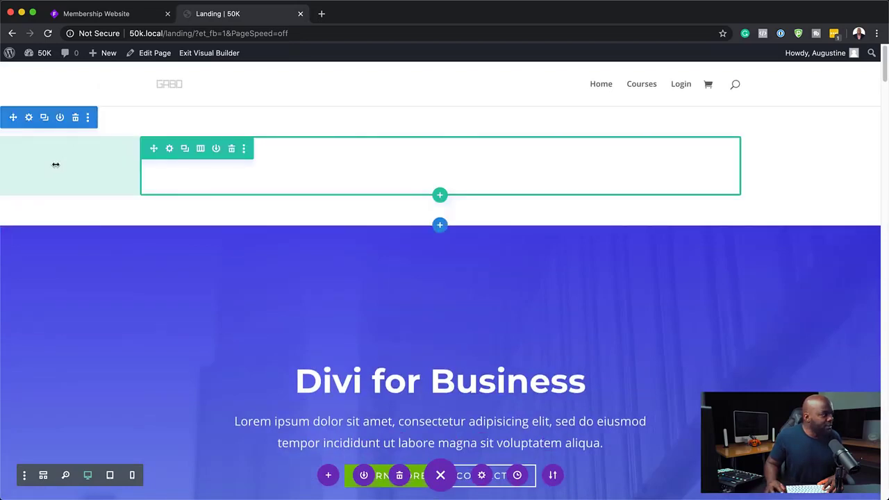
pyautogui.click(76, 118)
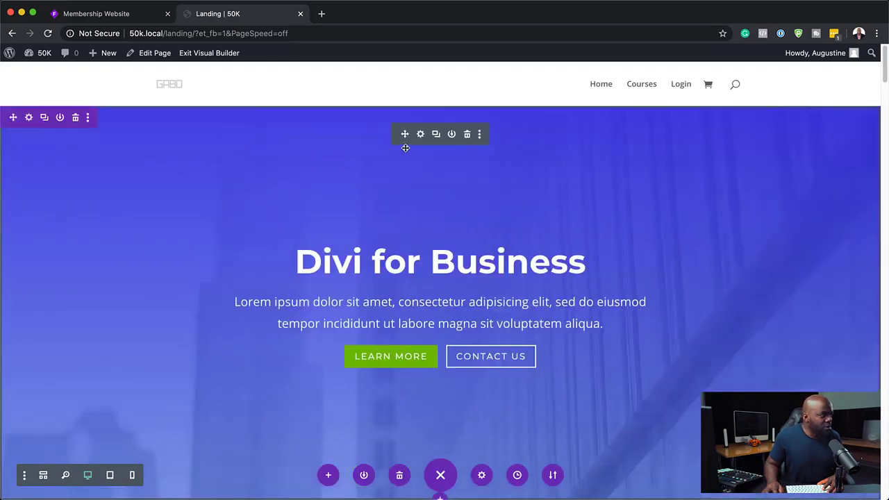
pyautogui.scroll(-3, 535, 261)
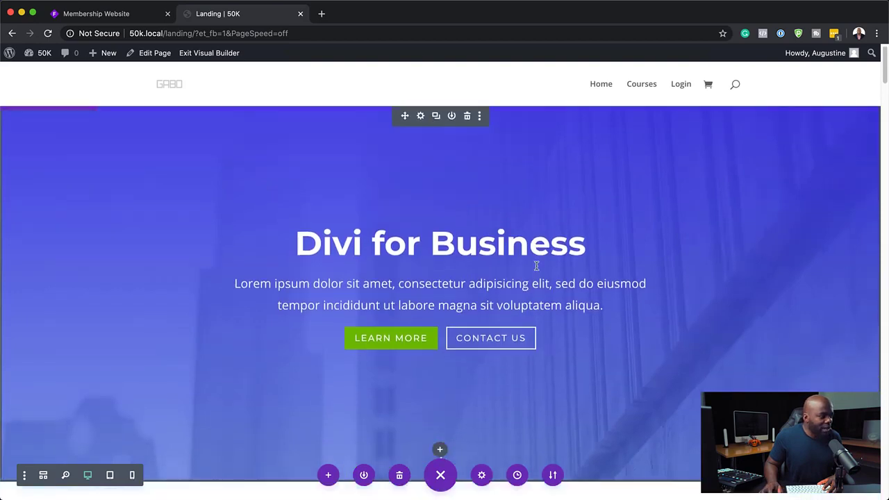
pyautogui.scroll(2, 537, 266)
pyautogui.scroll(1, 536, 266)
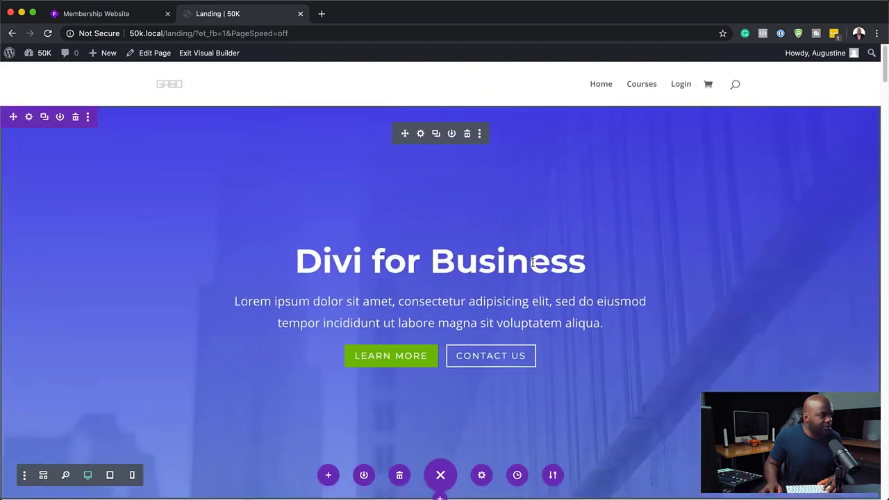
# Step: Examine the gradient and image background settings of the fullwidth header module, and close its settings
pyautogui.click(422, 134)
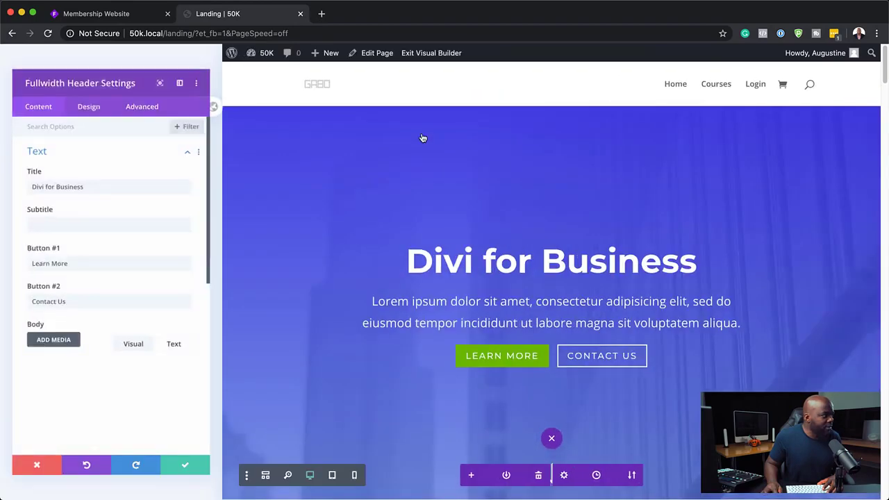
pyautogui.scroll(-3, 158, 378)
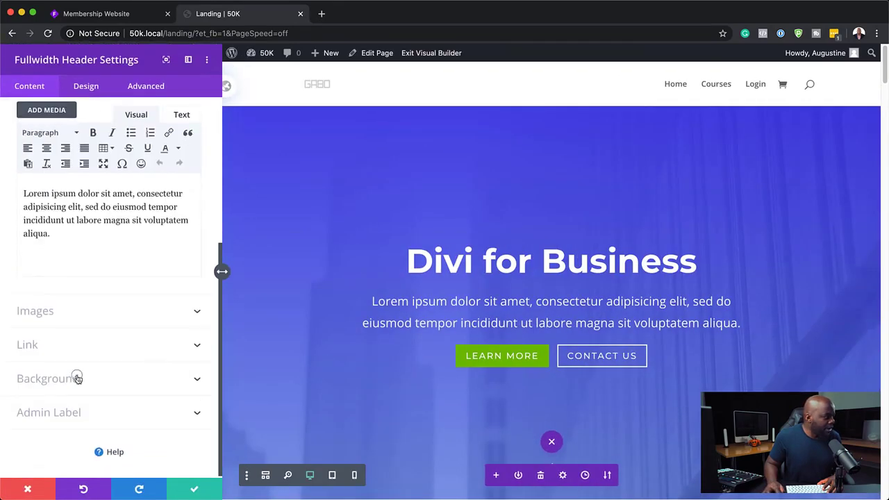
pyautogui.click(75, 377)
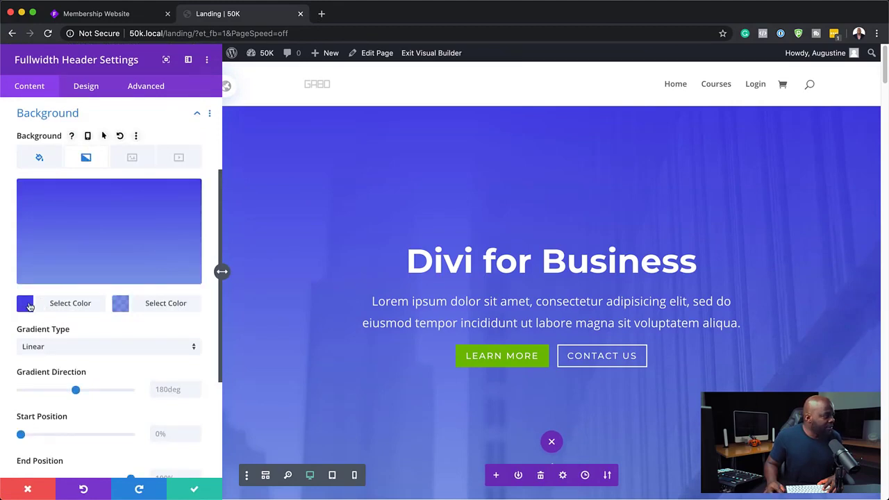
pyautogui.click(132, 160)
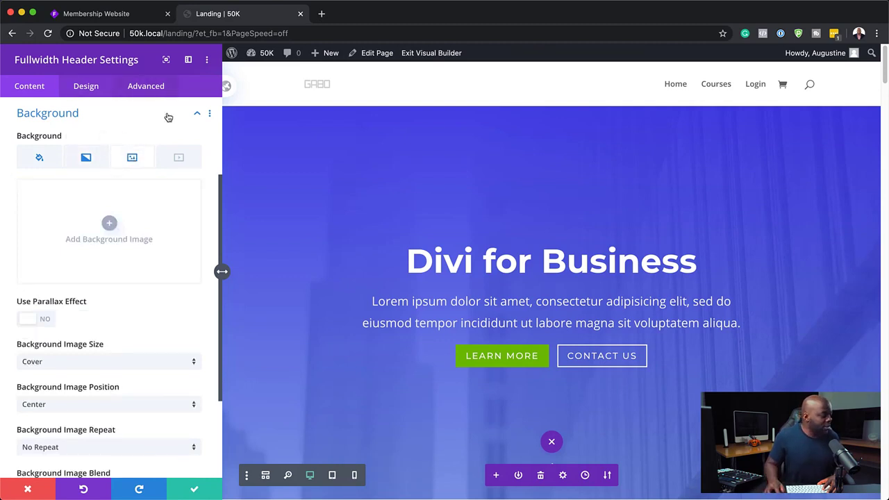
pyautogui.click(197, 490)
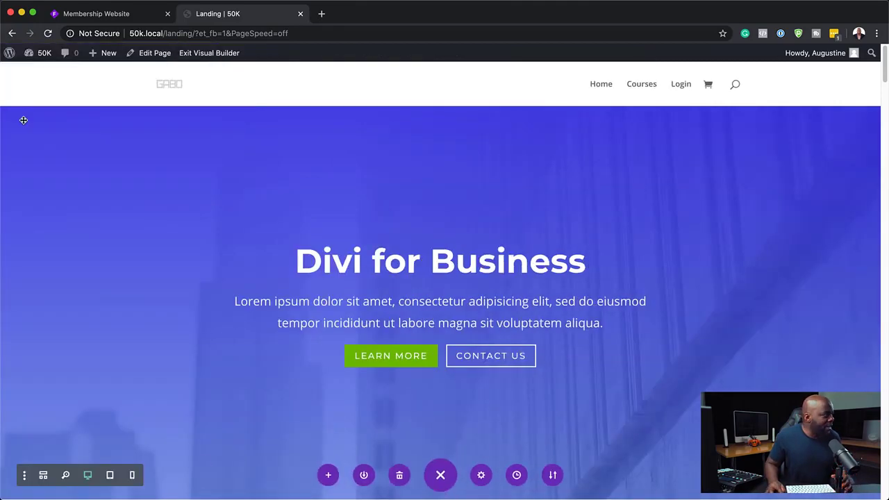
# Step: Replace the header section's background image with the media library photo of a man and child walking past a car, and close the settings
pyautogui.click(30, 119)
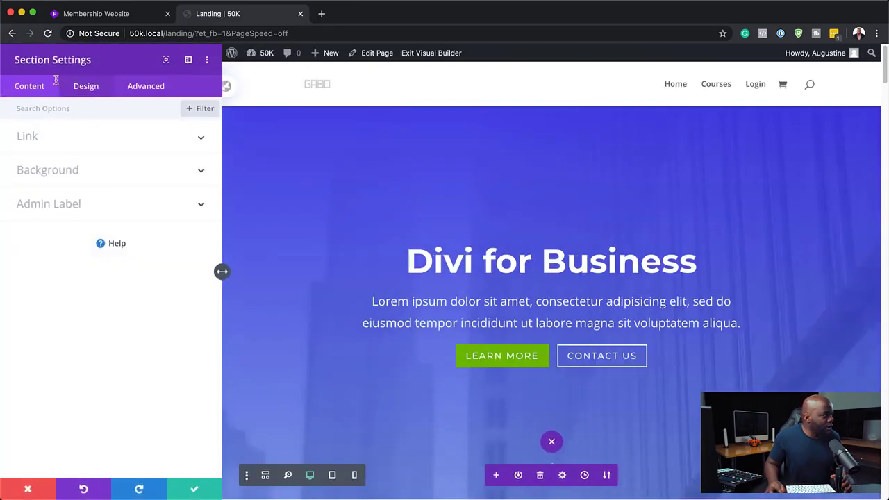
pyautogui.click(73, 180)
pyautogui.moveTo(142, 233)
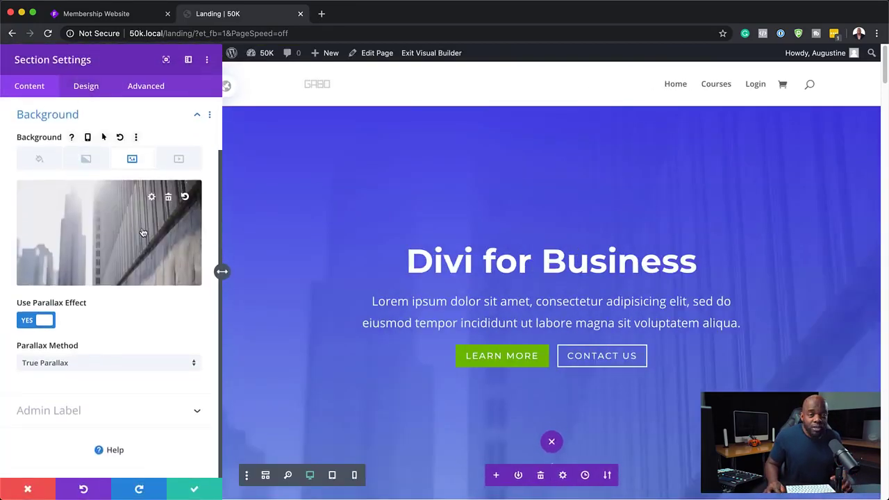
pyautogui.click(169, 199)
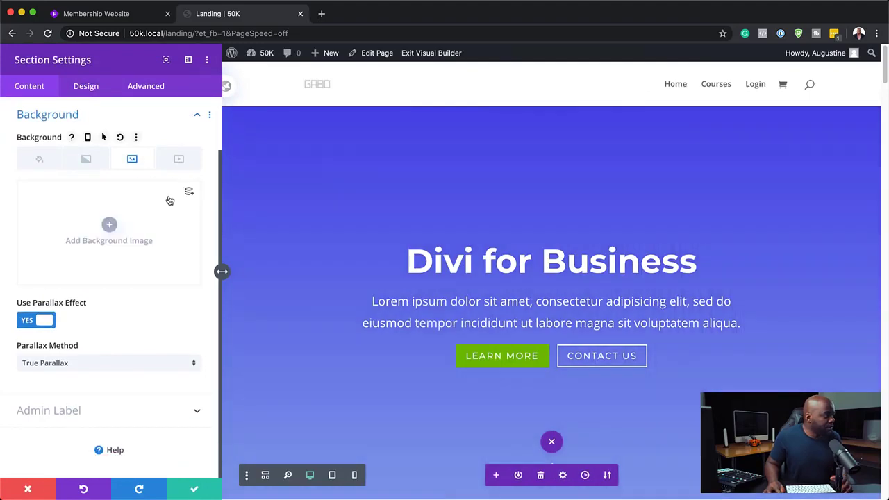
pyautogui.click(104, 222)
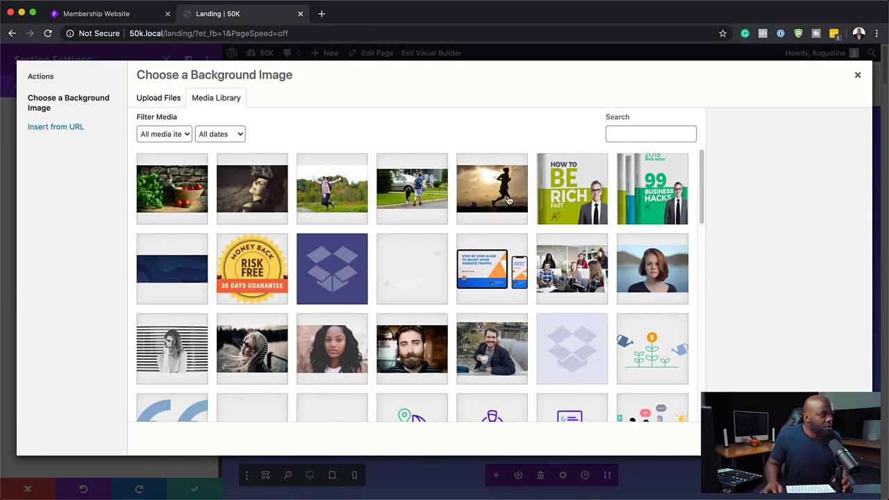
pyautogui.click(430, 200)
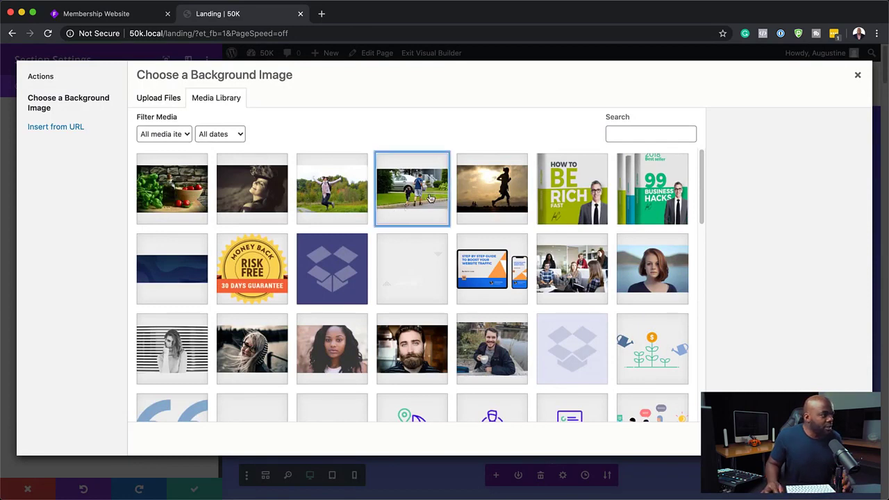
pyautogui.click(819, 439)
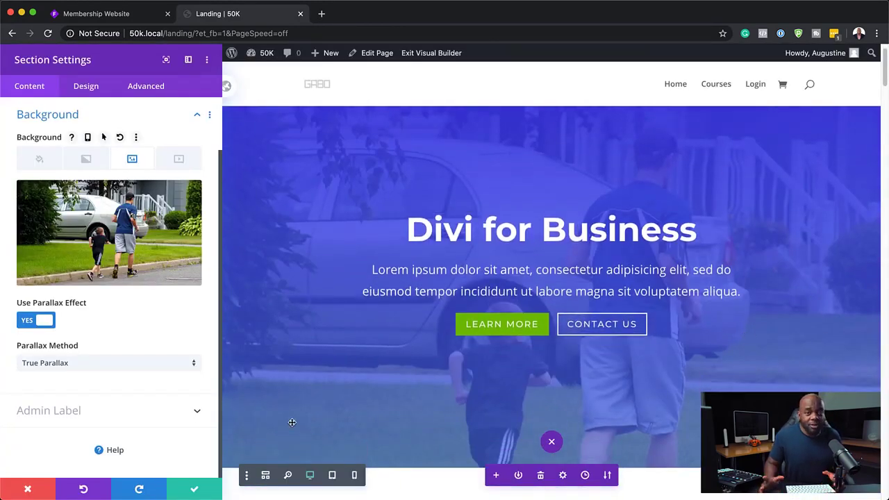
pyautogui.press('Escape')
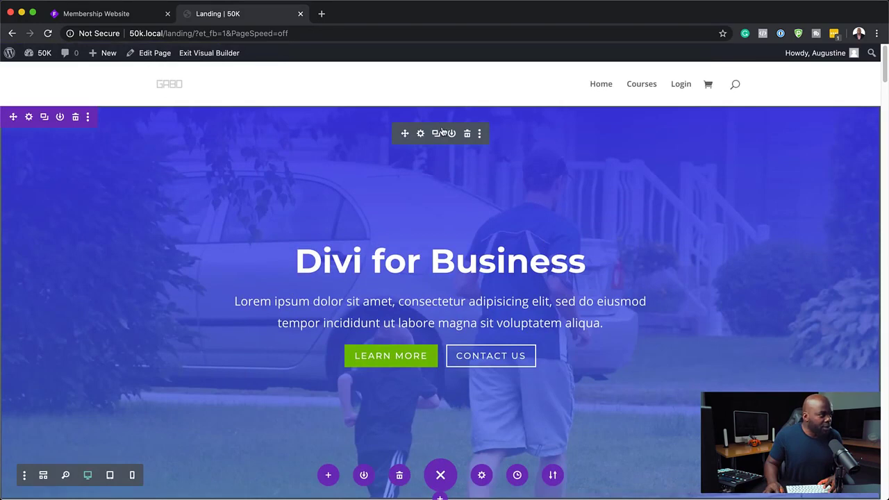
# Step: Set the first colour of the fullwidth header module's background gradient to near-black
pyautogui.click(421, 134)
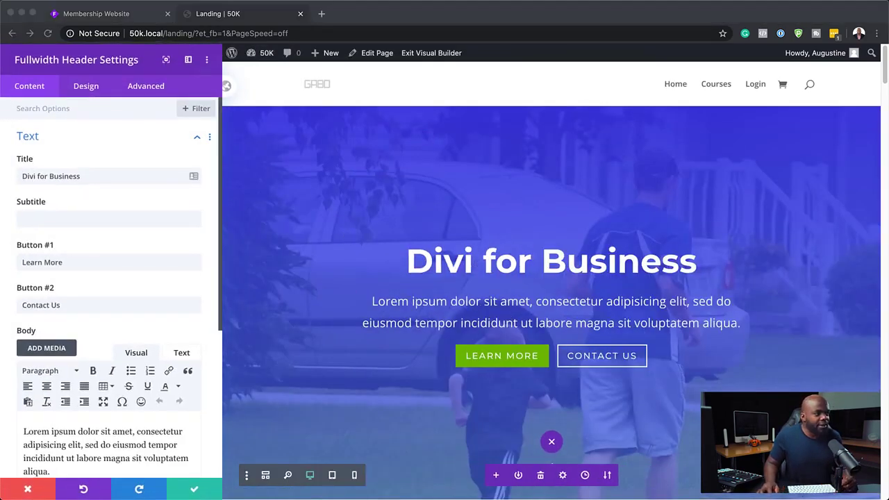
pyautogui.scroll(-5, 111, 277)
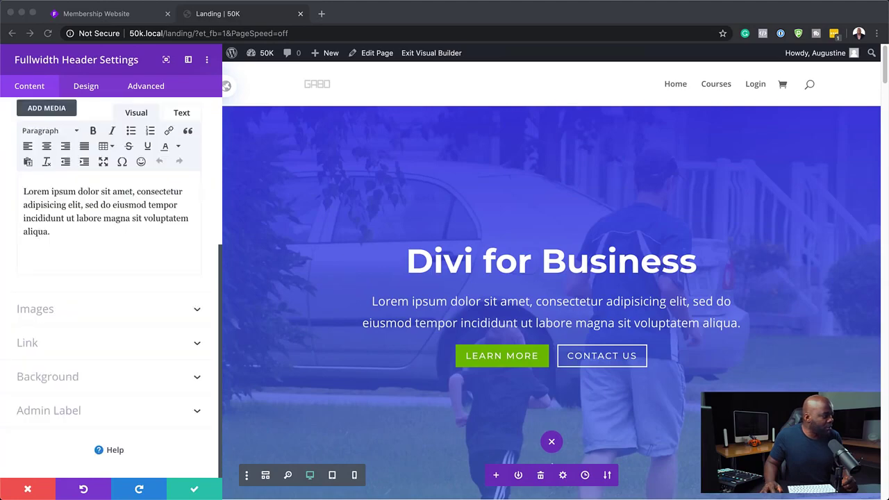
pyautogui.click(83, 376)
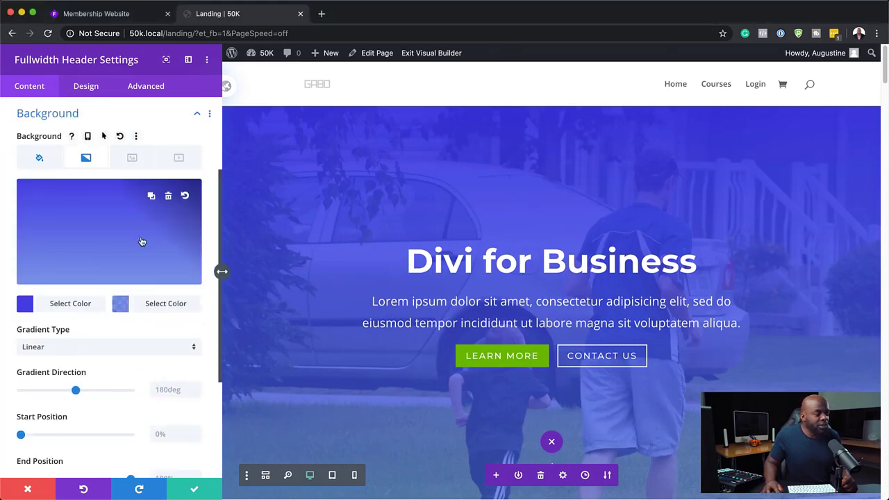
pyautogui.click(25, 303)
pyautogui.click(54, 300)
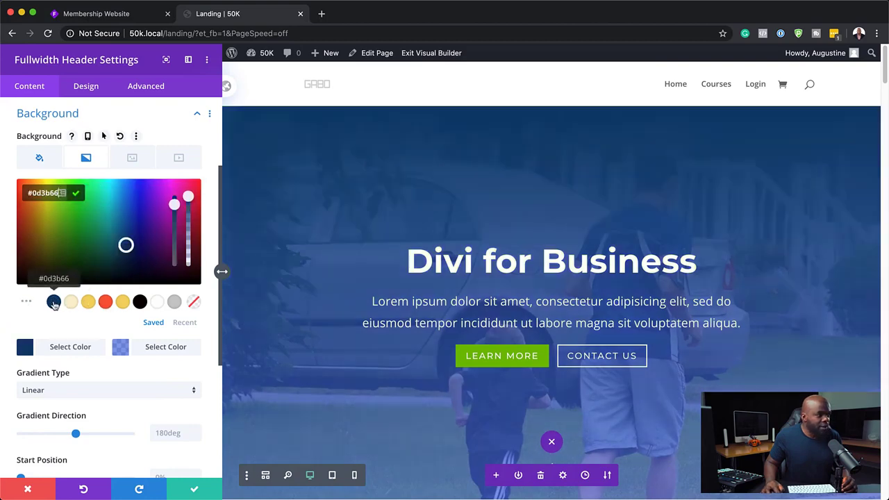
pyautogui.moveTo(127, 248); pyautogui.dragTo(3, 288)
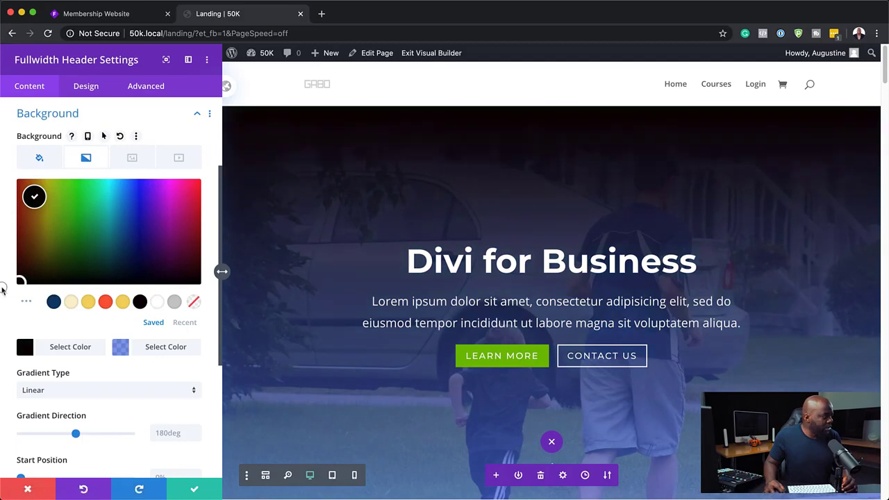
pyautogui.click(4, 288)
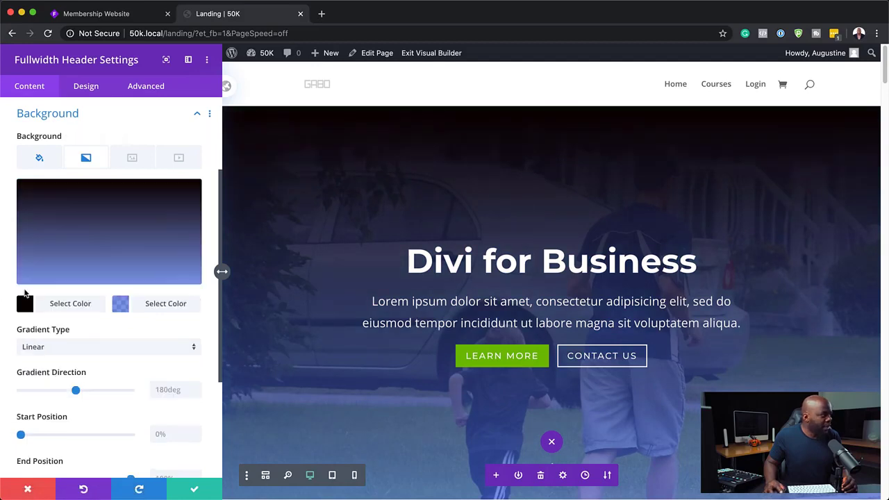
# Step: Set the second colour of the header's background gradient to black at 0.69 opacity, rgba(0,0,0,0.69)
pyautogui.click(122, 306)
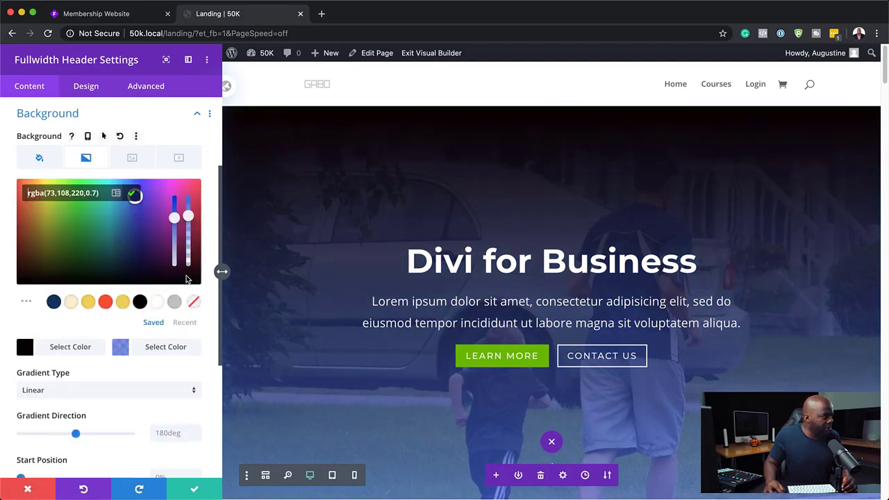
pyautogui.click(196, 302)
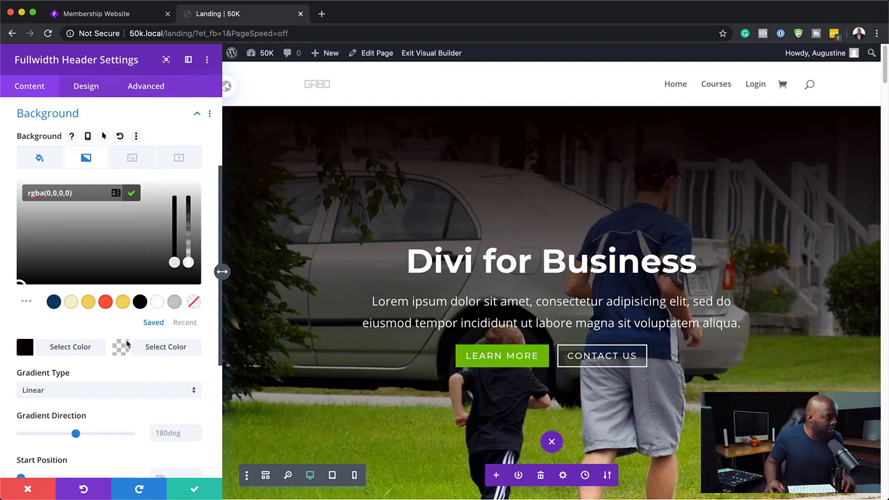
pyautogui.moveTo(185, 261); pyautogui.dragTo(194, 221)
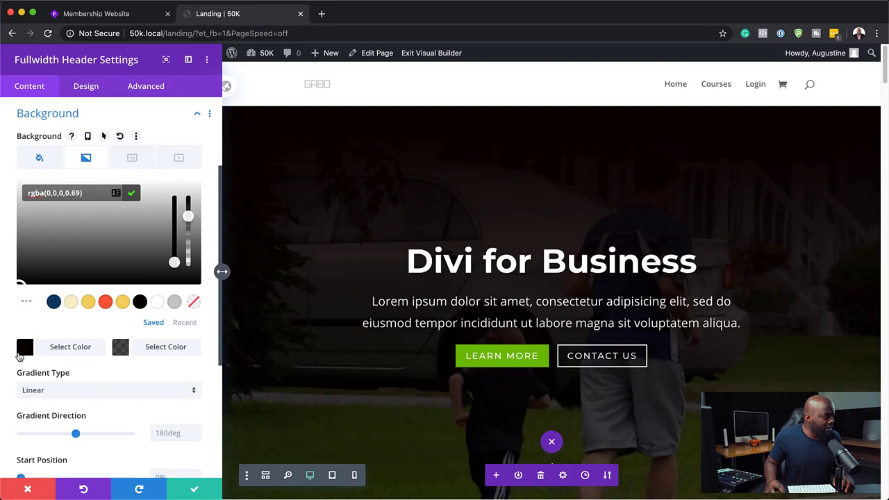
# Step: Lower the first gradient colour's opacity to about 0.78 and save the header module settings
pyautogui.click(21, 352)
pyautogui.moveTo(187, 197); pyautogui.dragTo(191, 221)
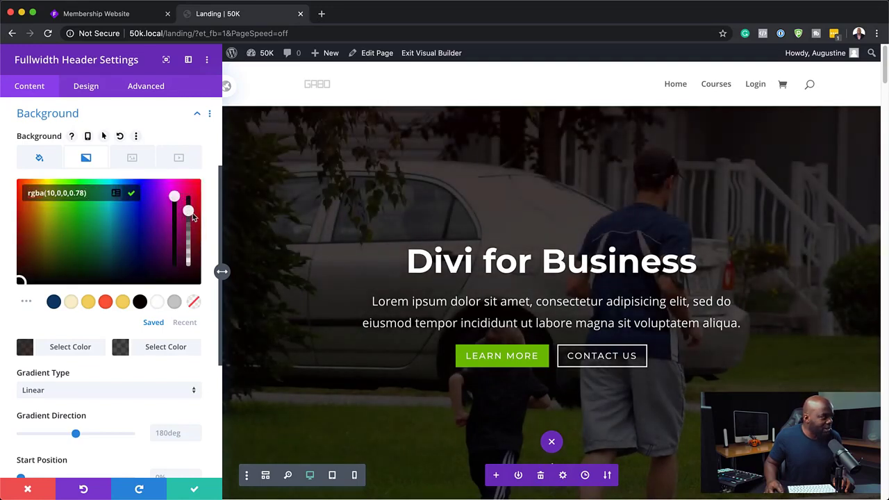
pyautogui.click(194, 489)
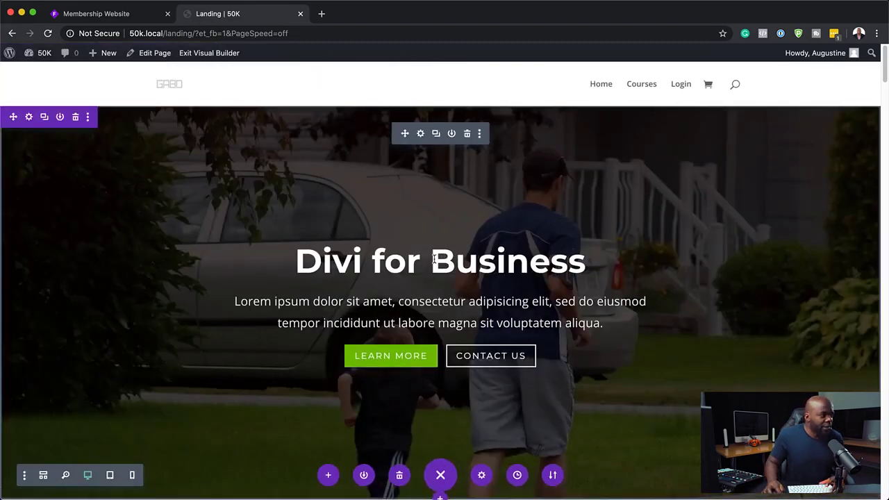
# Step: Replace the header title "Divi for Business" with "Healthy Living" directly on the page
pyautogui.moveTo(299, 263); pyautogui.dragTo(581, 256)
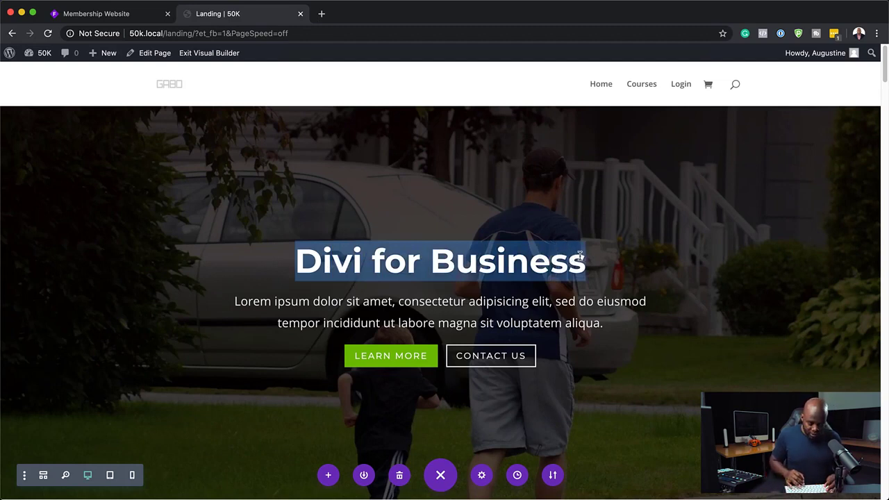
pyautogui.write('Healthy Living')
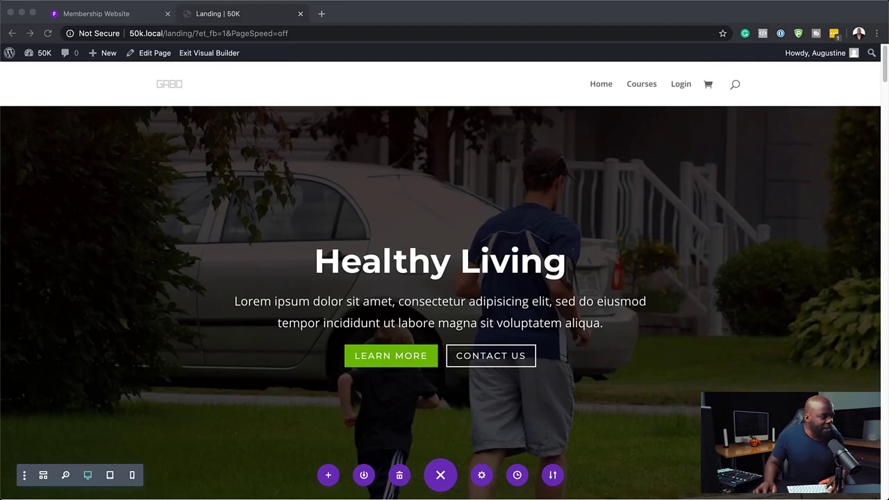
pyautogui.scroll(-3, 440, 455)
pyautogui.scroll(2, 440, 455)
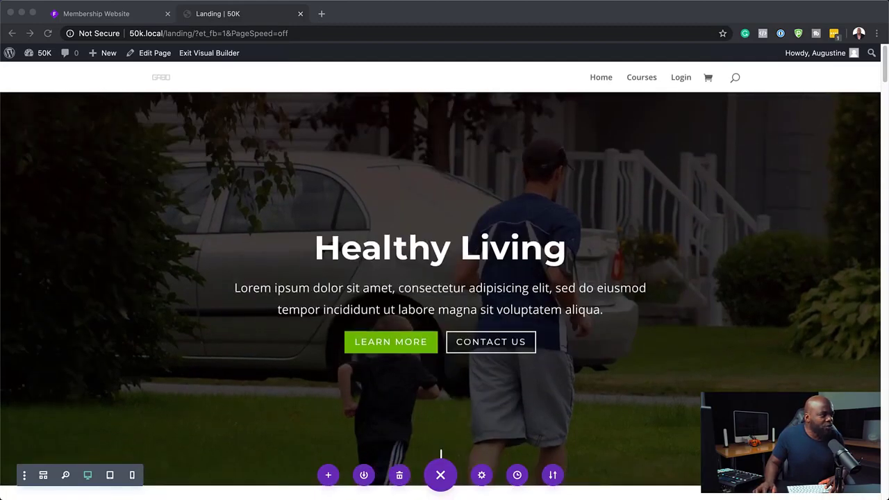
pyautogui.scroll(1, 440, 453)
pyautogui.click(384, 157)
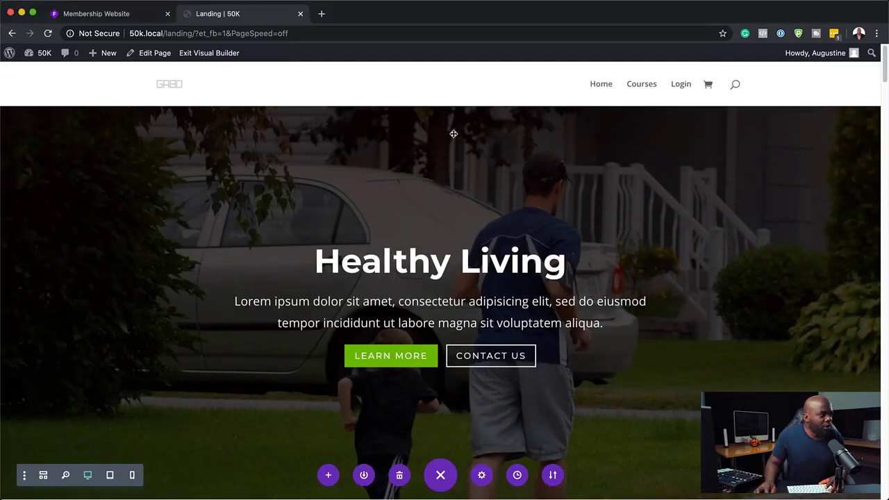
# Step: Change the icon of the "Financial Advice" blurb to the outlined heart and save the blurb settings
pyautogui.scroll(-2, 349, 341)
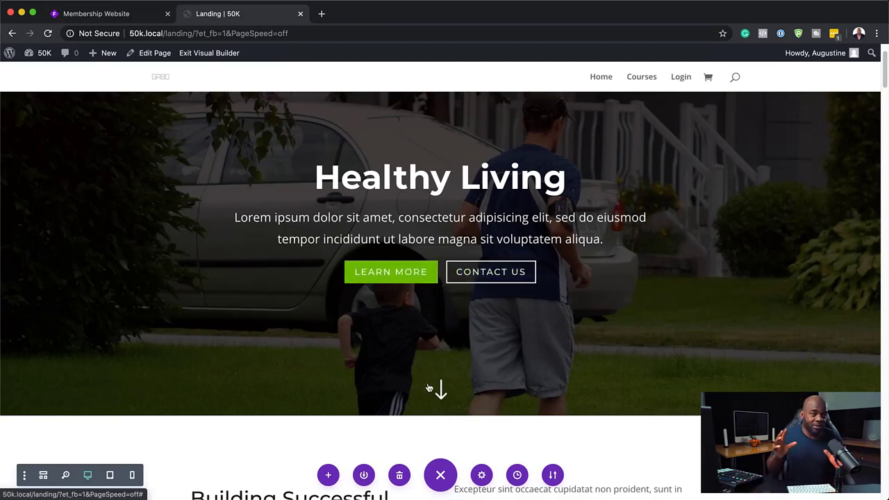
pyautogui.scroll(-3, 333, 361)
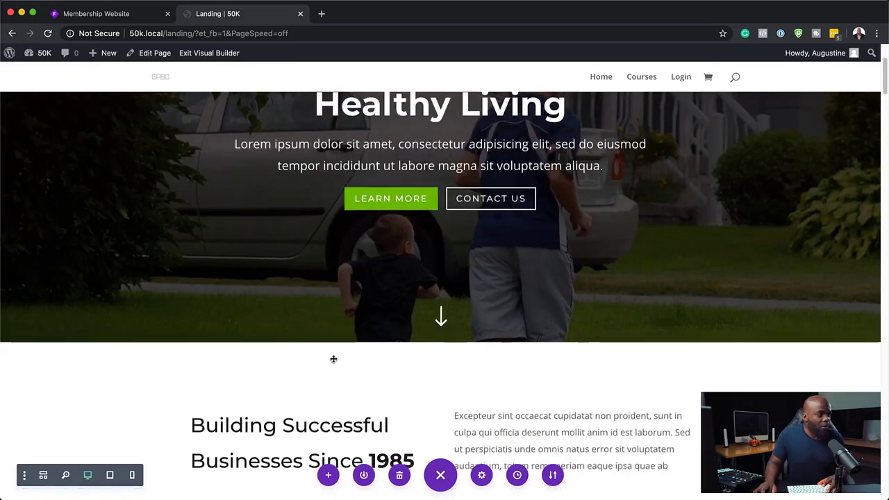
pyautogui.scroll(-6, 333, 359)
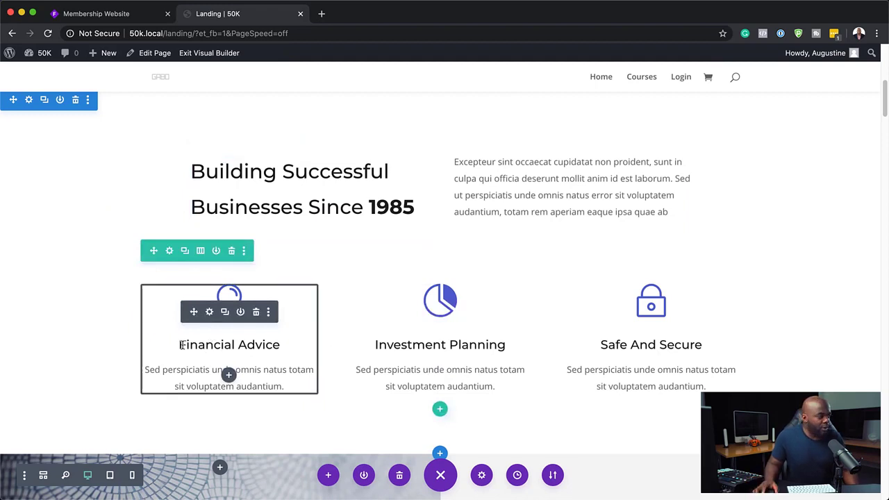
pyautogui.moveTo(179, 344); pyautogui.dragTo(238, 349)
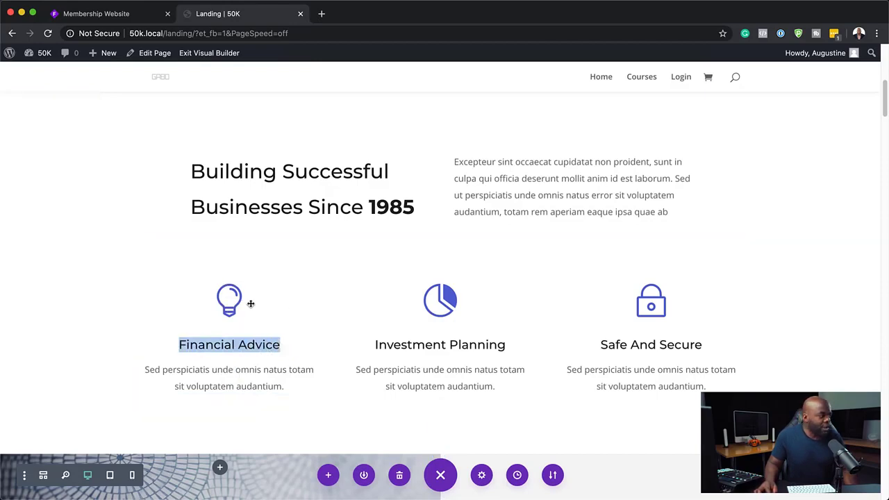
pyautogui.click(147, 306)
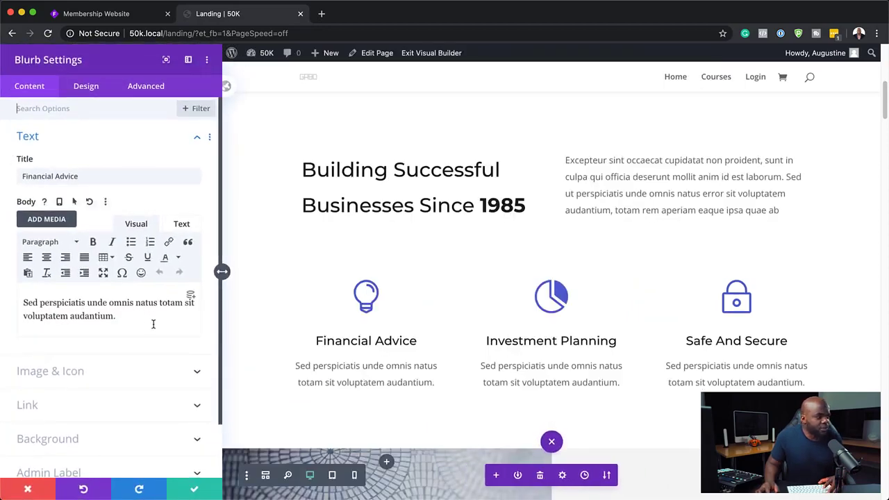
pyautogui.scroll(-1, 104, 375)
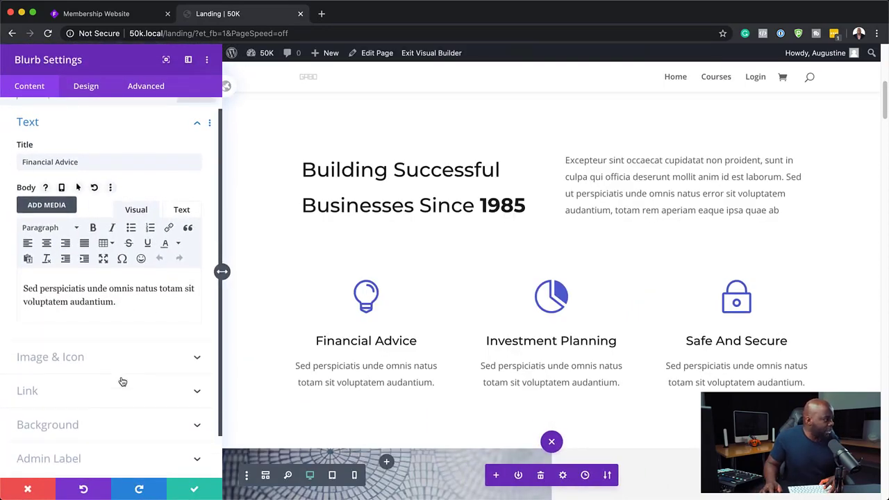
pyautogui.click(87, 364)
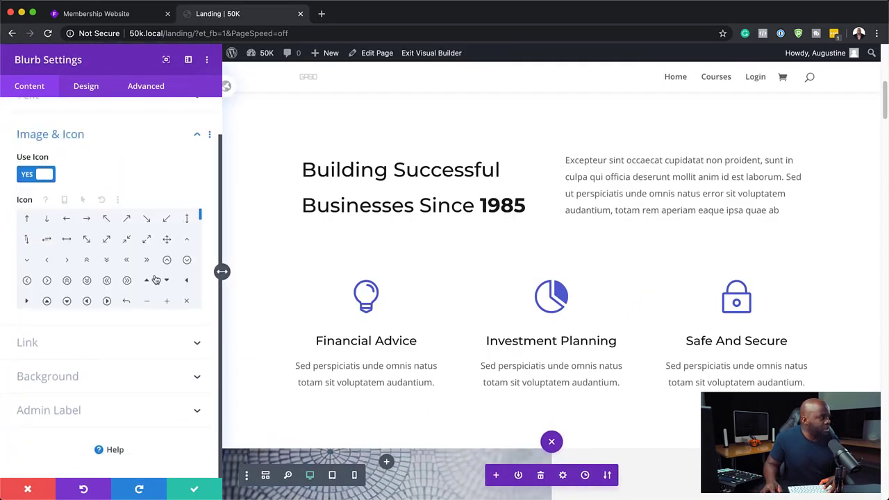
pyautogui.moveTo(199, 218); pyautogui.dragTo(204, 248)
pyautogui.click(146, 293)
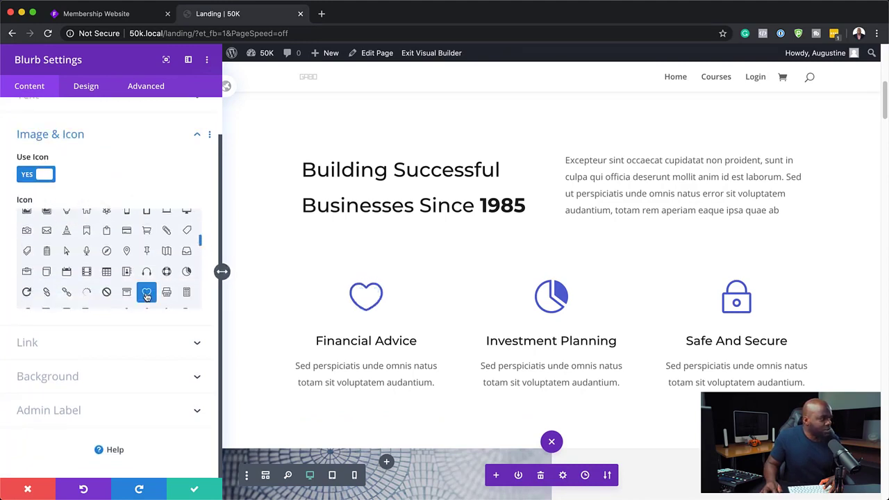
pyautogui.click(200, 491)
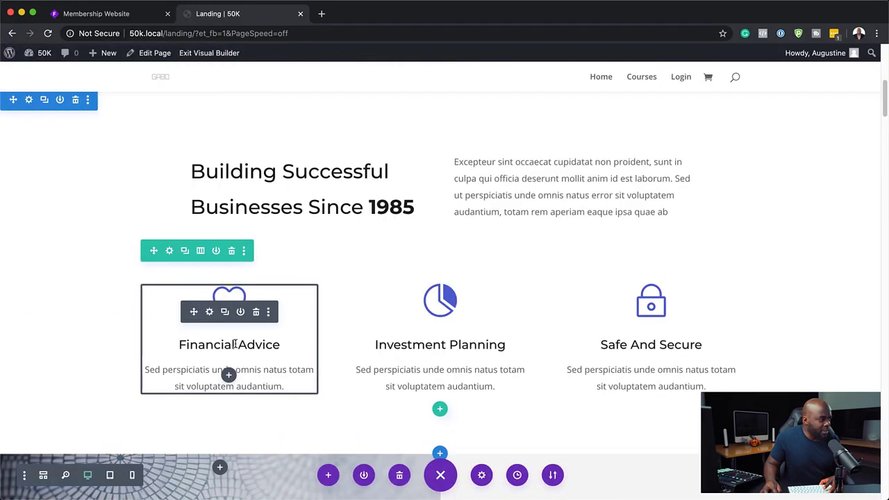
# Step: Retitle the blurb with the heart icon as "Running Tips" directly on the page
pyautogui.moveTo(234, 344); pyautogui.dragTo(179, 341)
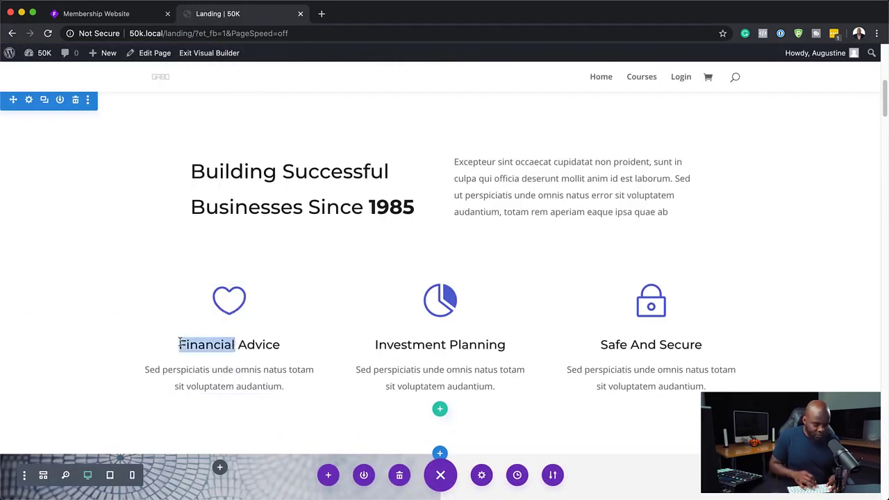
pyautogui.write('Running Tips')
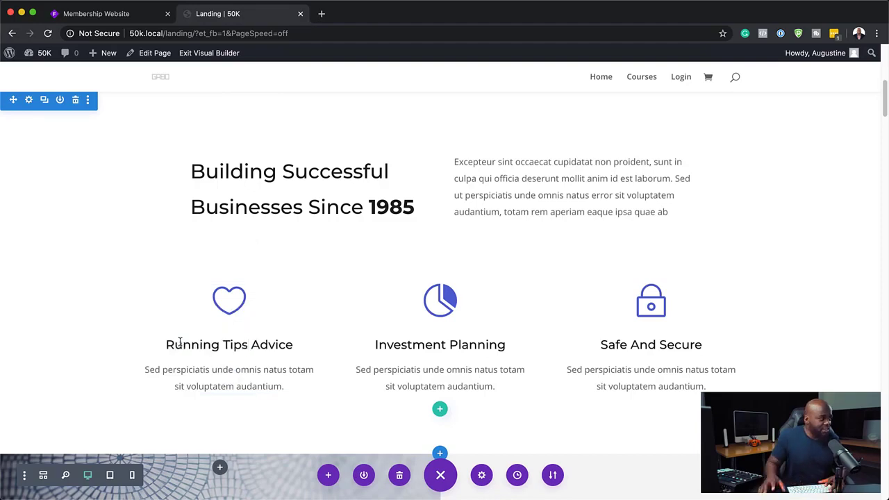
pyautogui.moveTo(250, 349); pyautogui.dragTo(308, 338)
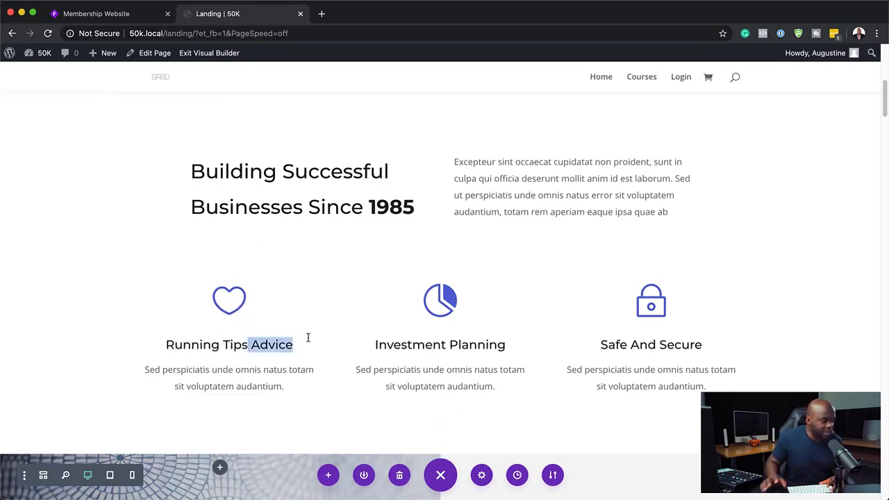
pyautogui.press('BackSpace')
pyautogui.click(312, 270)
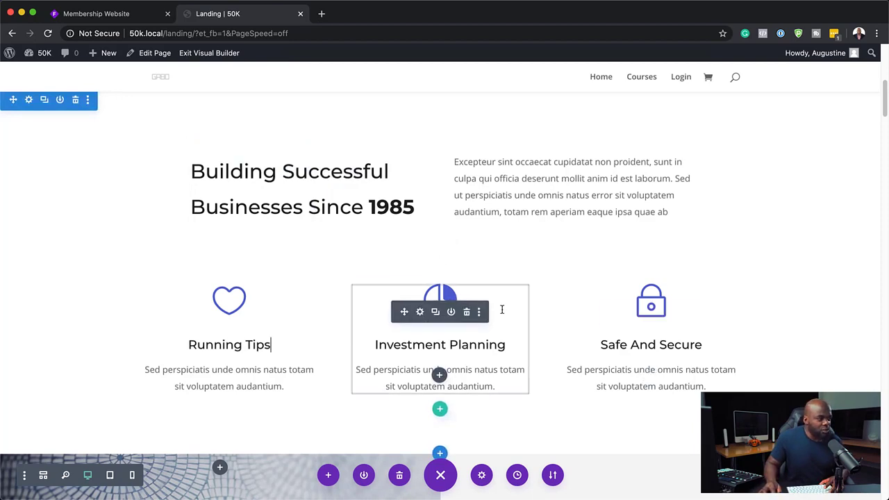
# Step: Replace the background image of the first column beside "Making an Impact Across the Globe" with olive-oil-1412361_1280.jpg and save the column and row settings
pyautogui.scroll(-4, 271, 322)
pyautogui.scroll(-1, 271, 322)
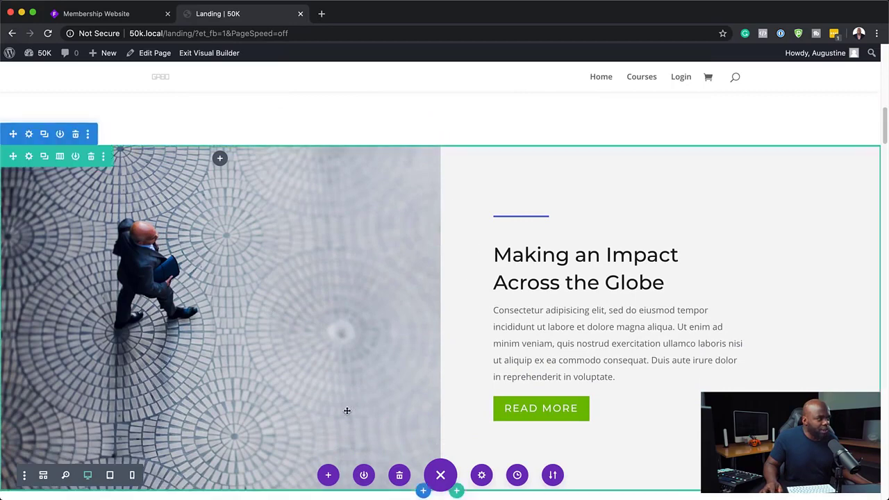
pyautogui.scroll(-2, 347, 410)
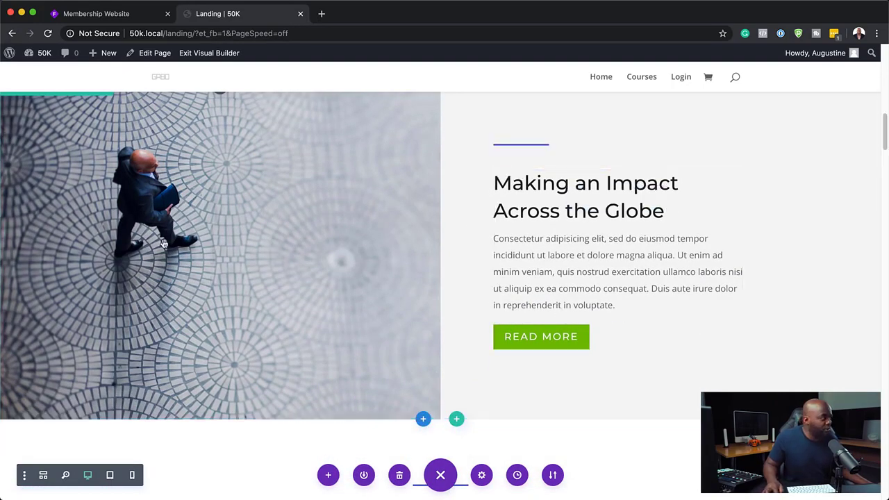
pyautogui.scroll(5, 260, 302)
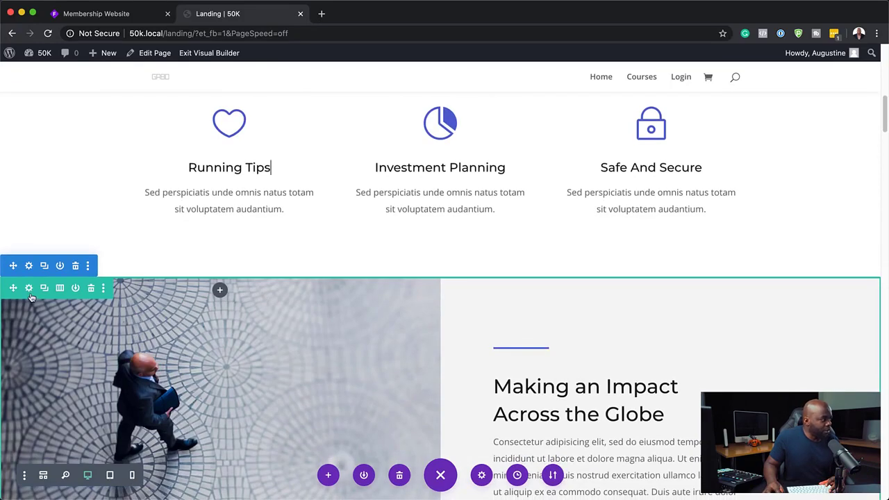
pyautogui.click(29, 288)
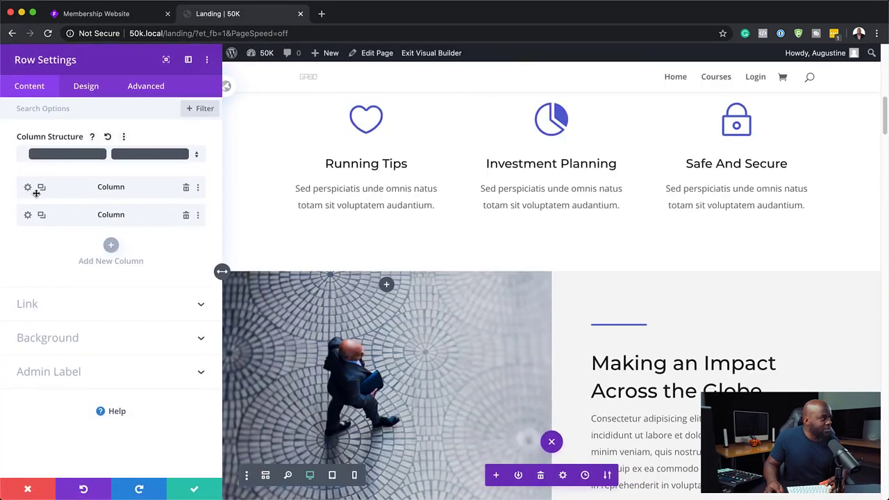
pyautogui.click(28, 188)
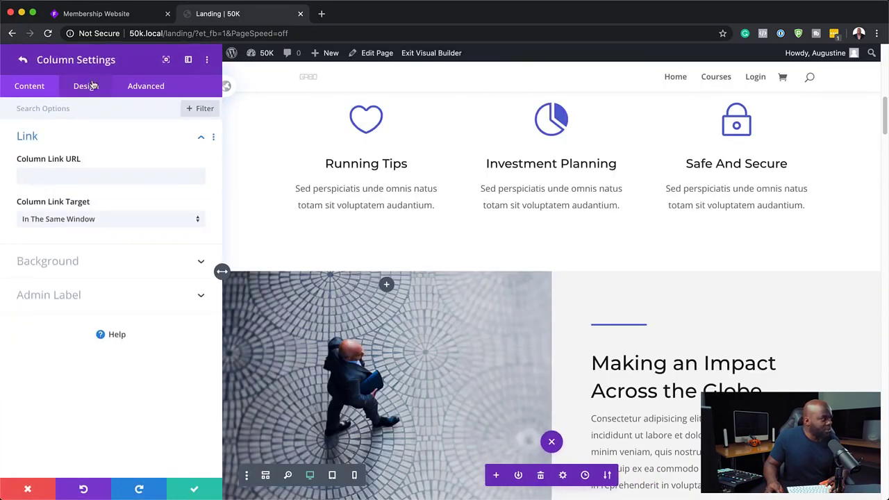
pyautogui.click(69, 262)
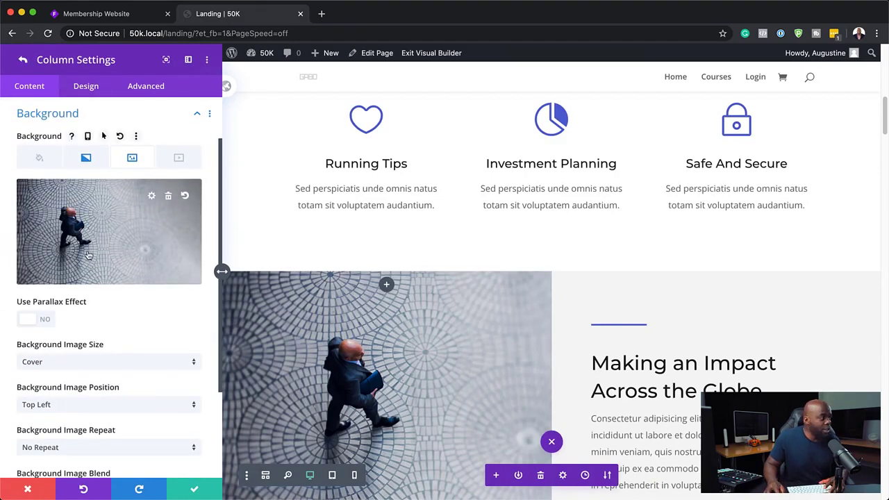
pyautogui.click(139, 230)
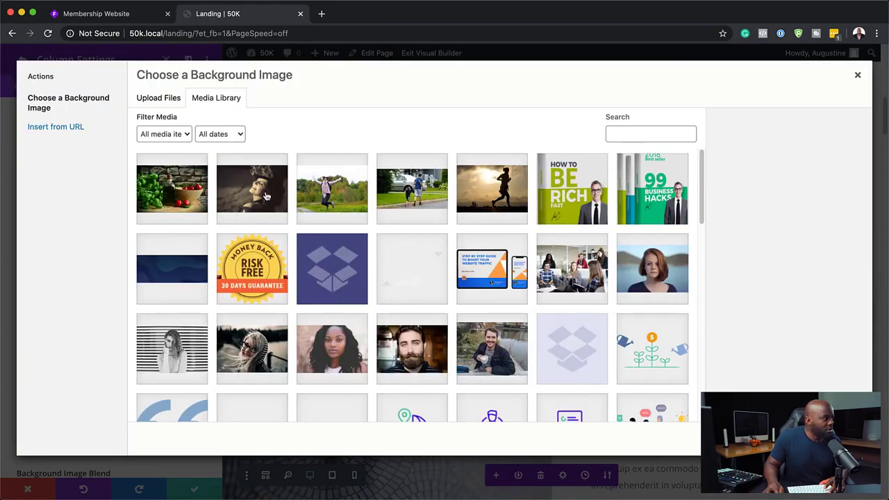
pyautogui.click(172, 198)
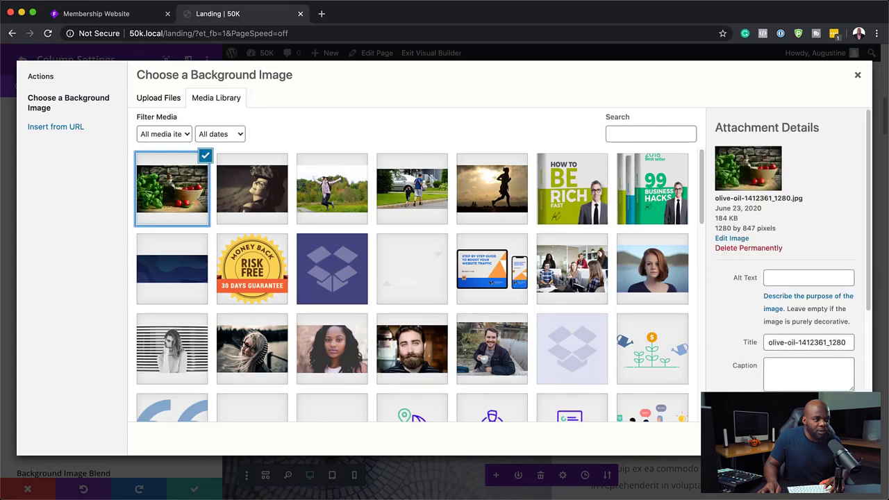
pyautogui.click(820, 439)
pyautogui.scroll(-3, 523, 345)
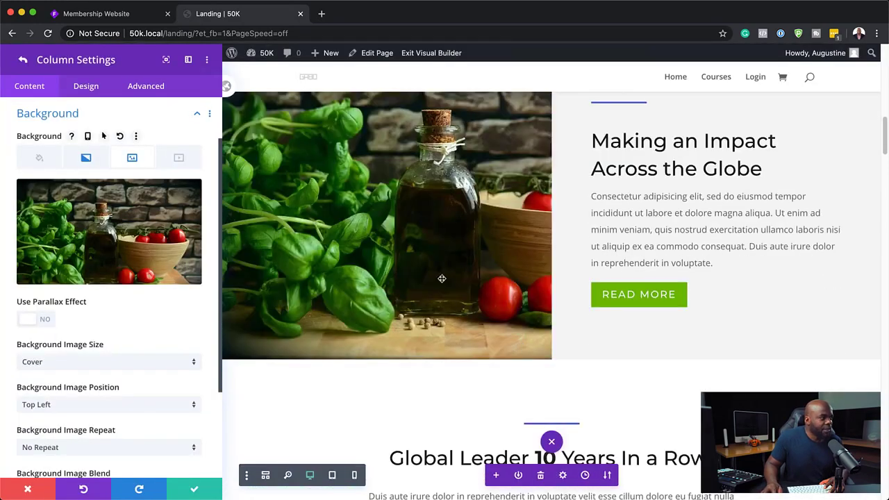
pyautogui.click(193, 489)
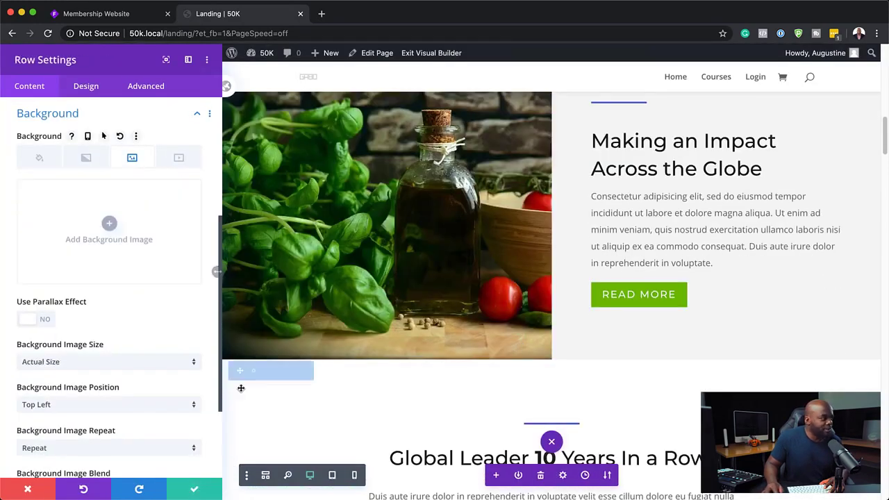
pyautogui.click(193, 488)
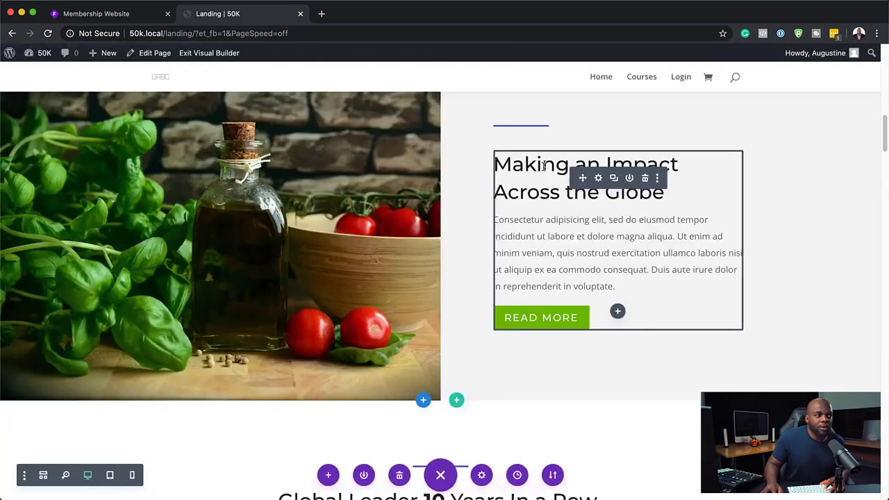
# Step: Change the call to action title beside the olive oil image to "Best foods to eat first thing in the morning!" and save it
pyautogui.click(598, 180)
pyautogui.moveTo(198, 176); pyautogui.dragTo(39, 170)
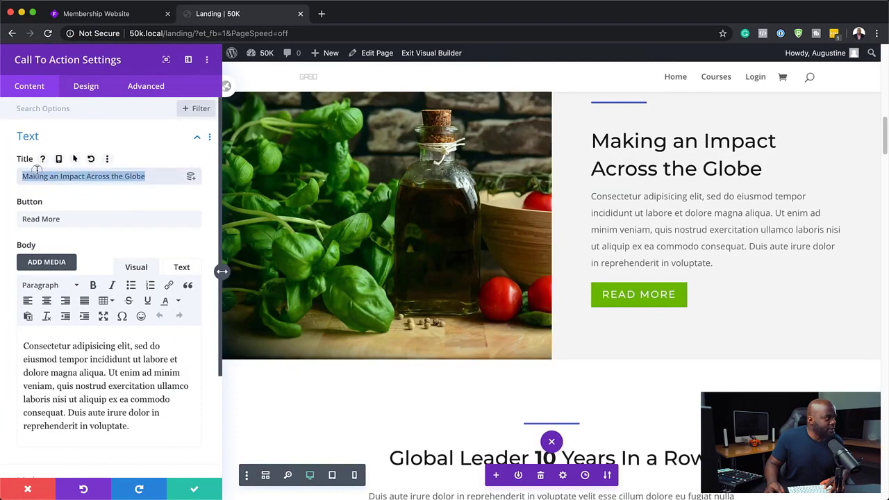
pyautogui.write('Best foods')
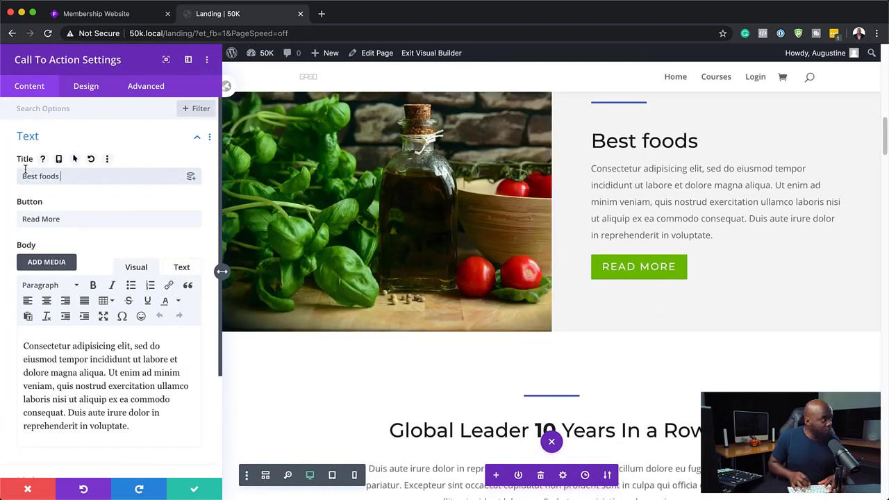
pyautogui.write(' to eat firt thing in the morning')
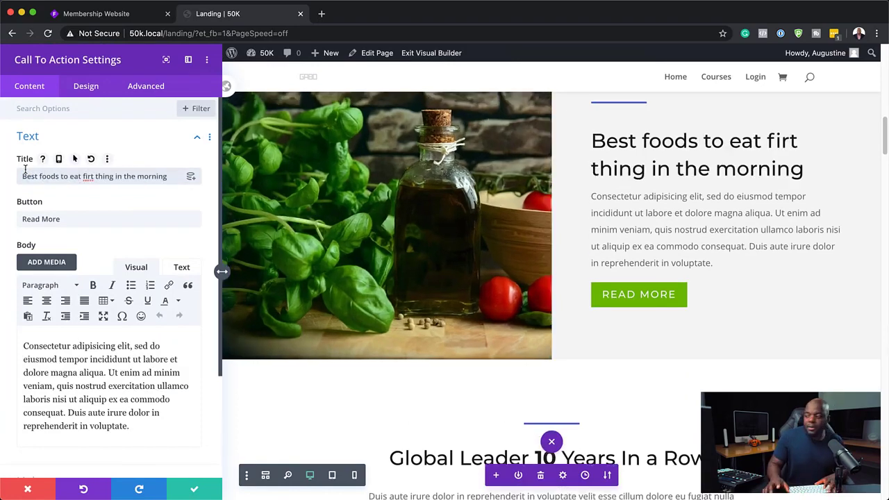
pyautogui.write('!')
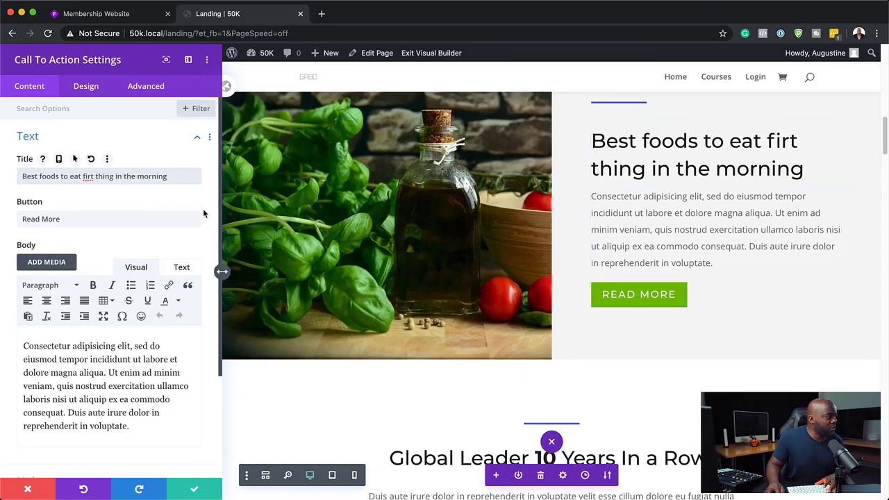
pyautogui.click(89, 177)
pyautogui.write('s')
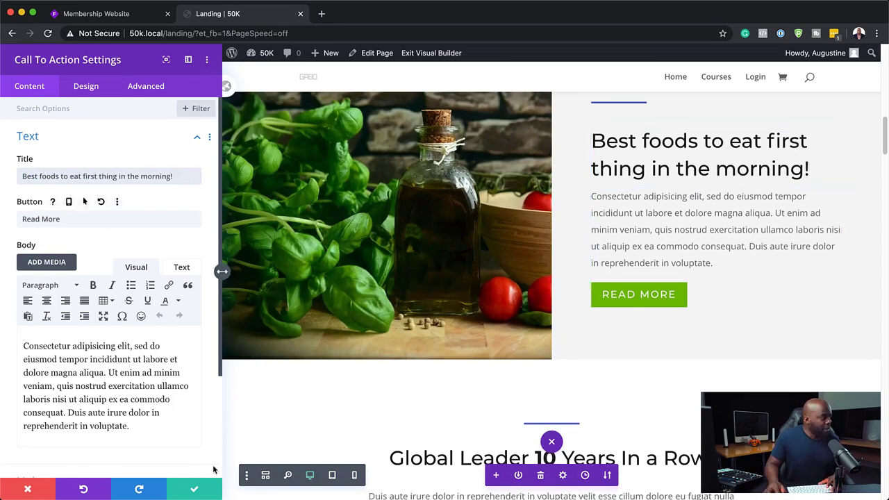
pyautogui.click(196, 491)
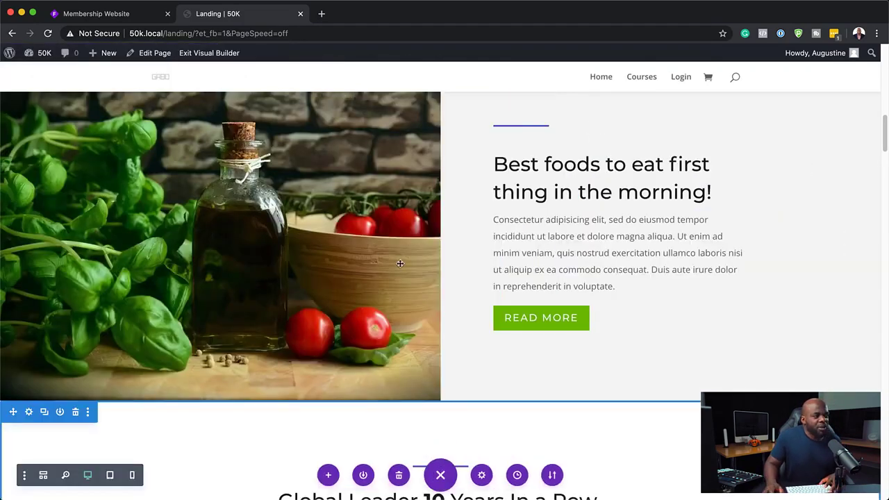
# Step: Delete the Global Leader, Signature Process, The Right Choice, Featured Case Studies and Creative Team sections from the page
pyautogui.scroll(4, 404, 266)
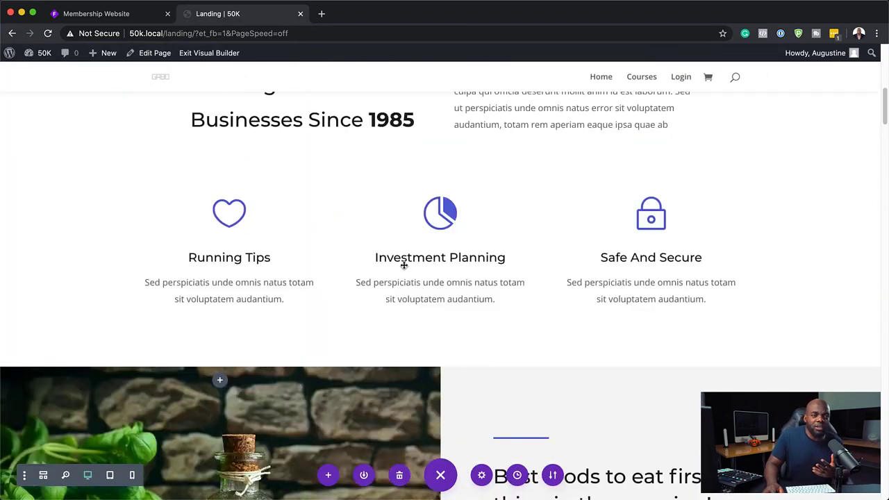
pyautogui.scroll(-5, 403, 264)
pyautogui.scroll(-7, 403, 264)
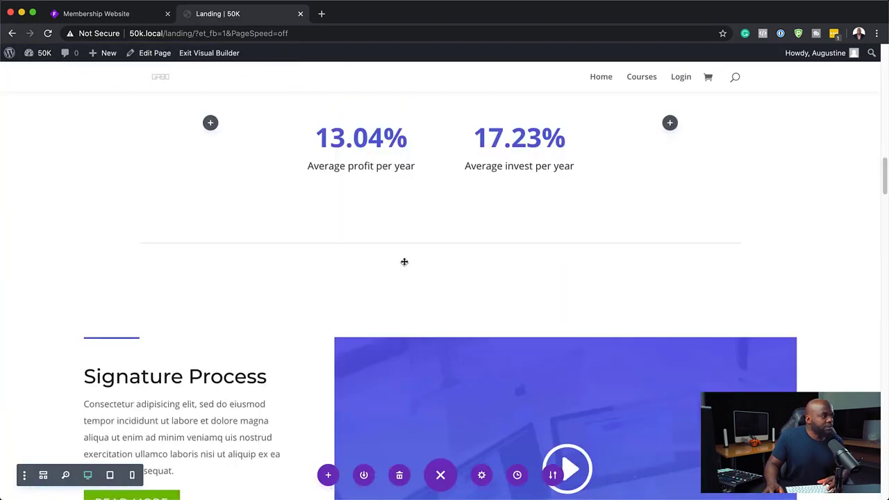
pyautogui.scroll(4, 404, 262)
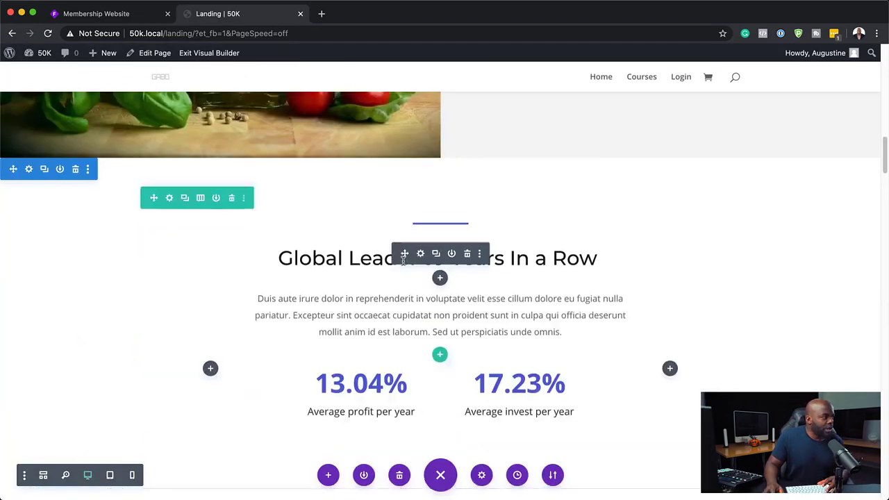
pyautogui.click(75, 168)
pyautogui.click(75, 147)
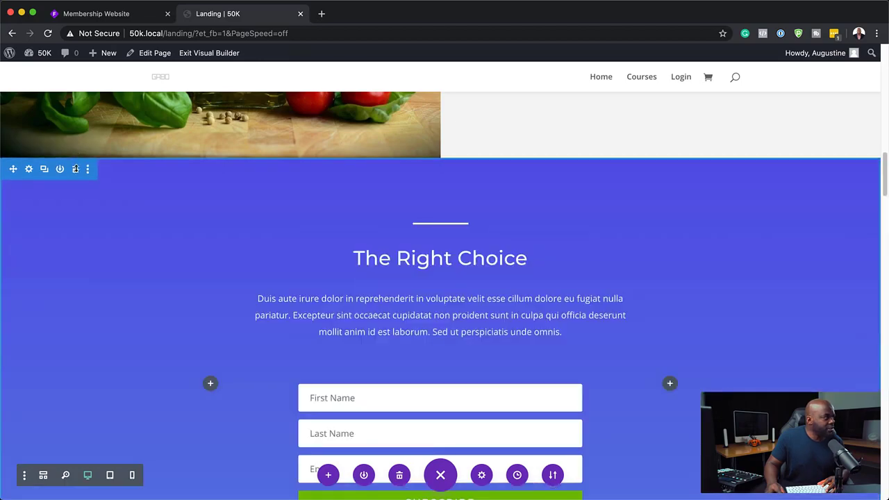
pyautogui.click(76, 170)
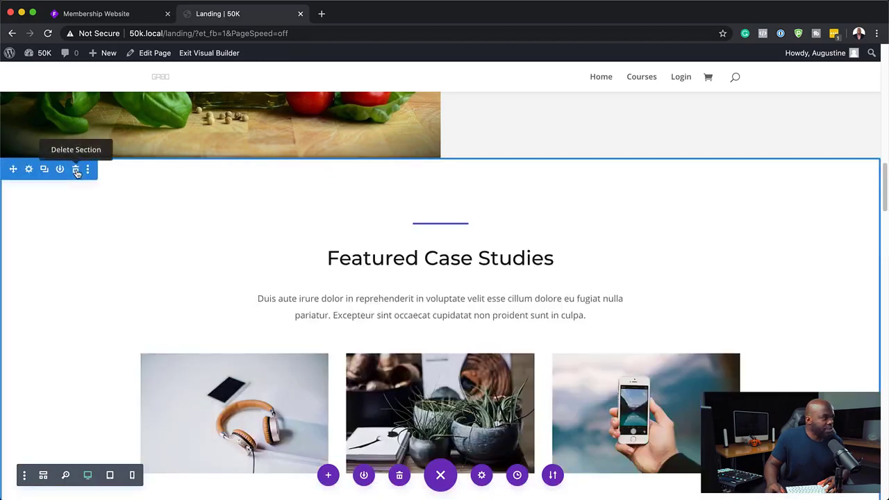
pyautogui.click(76, 170)
pyautogui.scroll(-5, 200, 232)
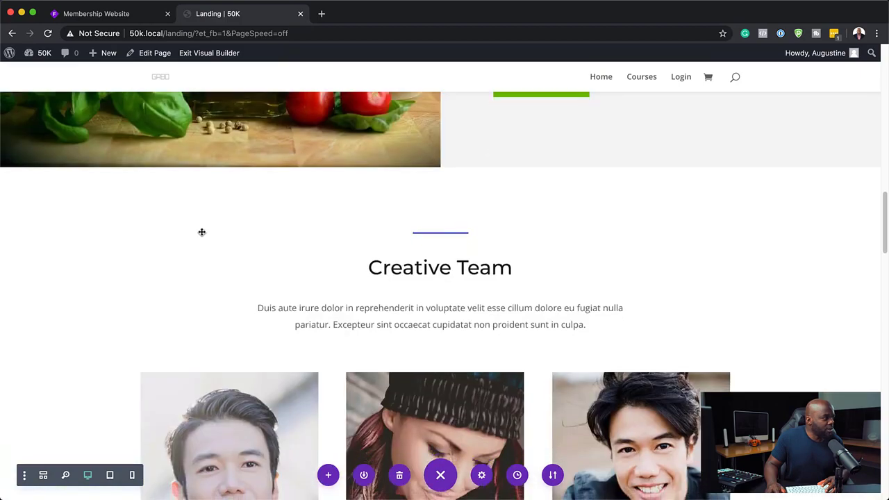
pyautogui.click(75, 179)
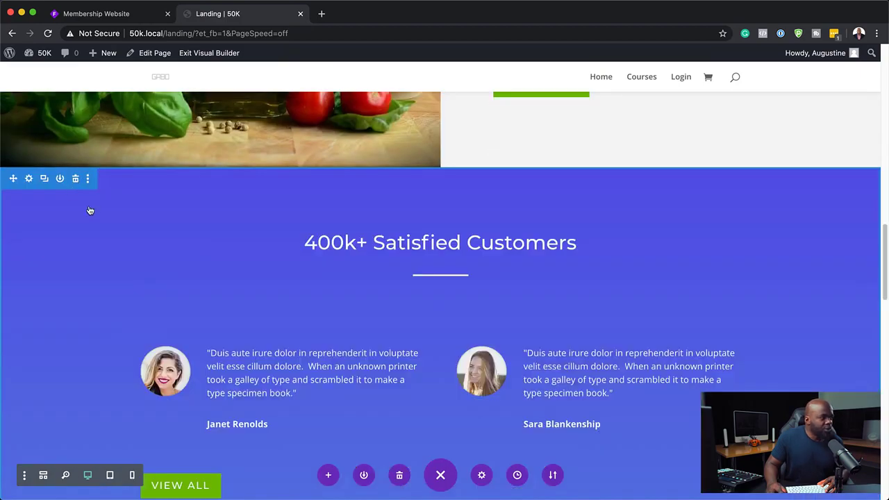
# Step: Delete the contact section containing "Reach Us" and "Leave A Message" below the pricing tables
pyautogui.scroll(-7, 654, 325)
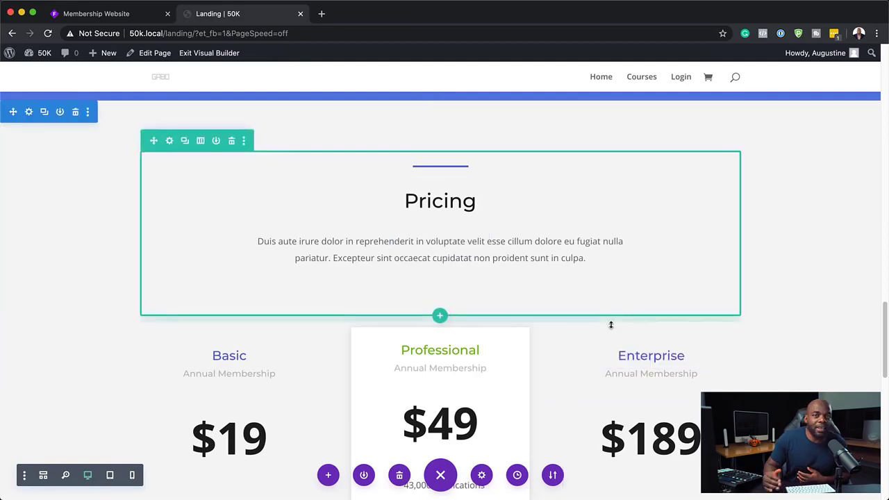
pyautogui.scroll(-4, 611, 326)
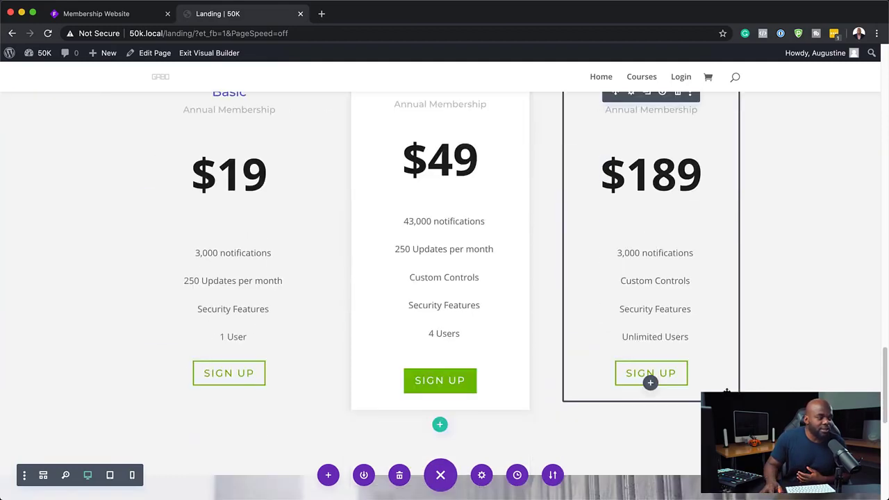
pyautogui.scroll(-1, 604, 271)
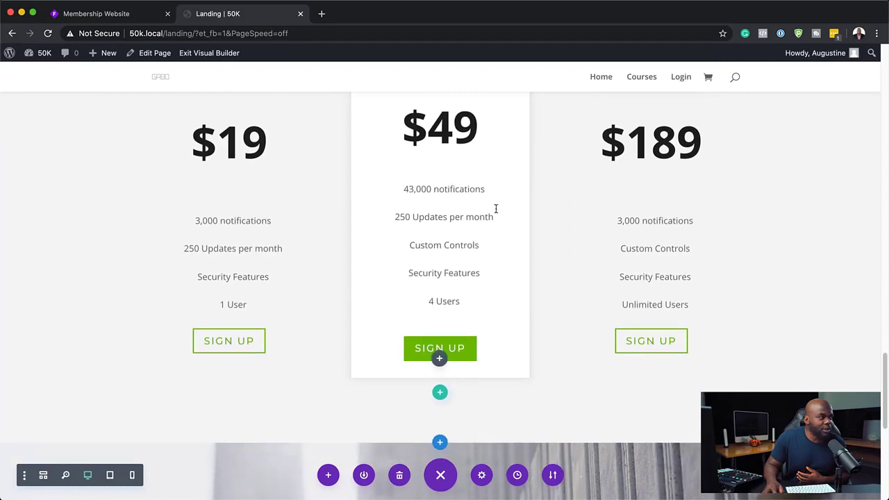
pyautogui.scroll(1, 512, 296)
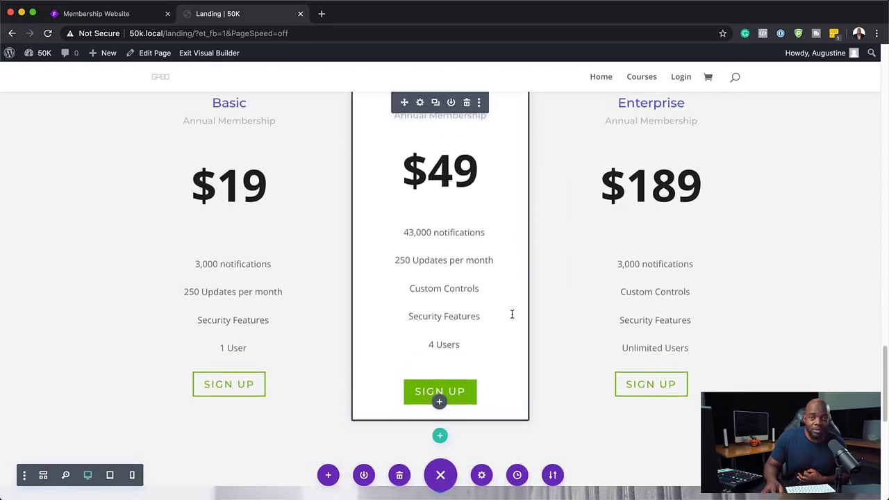
pyautogui.scroll(-3, 518, 318)
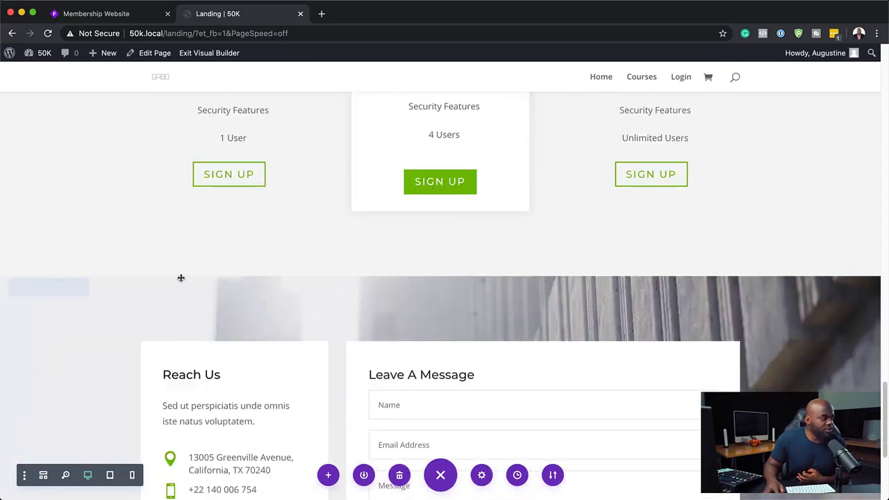
pyautogui.click(75, 292)
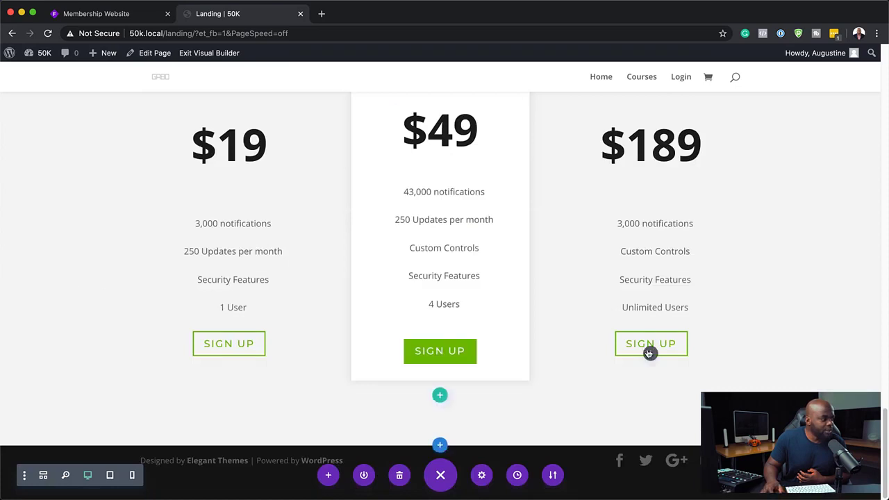
# Step: Open the WordPress dashboard in a new browser tab, place it ahead of the Landing tab, and go to the Reading settings
pyautogui.scroll(5, 648, 351)
pyautogui.scroll(5, 679, 329)
pyautogui.scroll(-1, 684, 333)
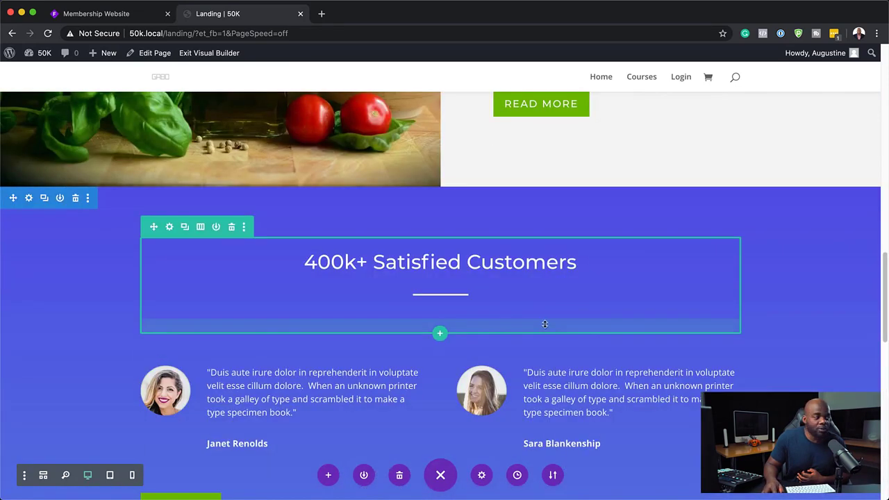
pyautogui.scroll(10, 589, 320)
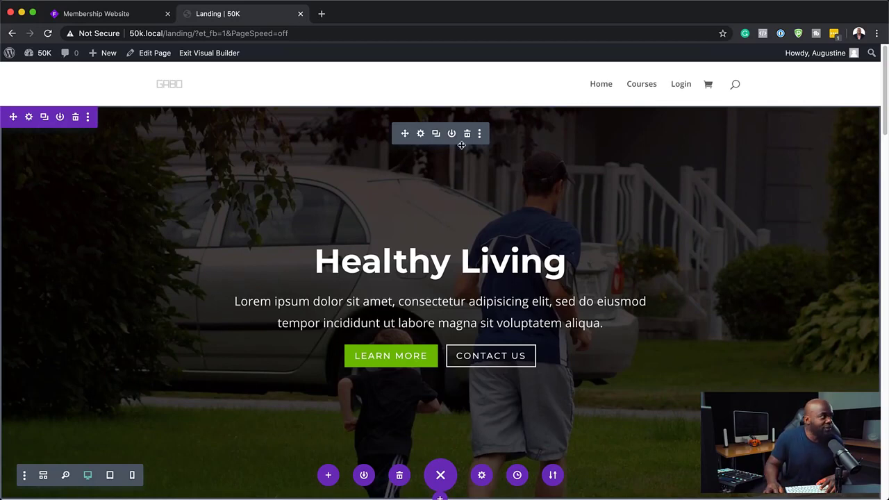
pyautogui.moveTo(40, 56)
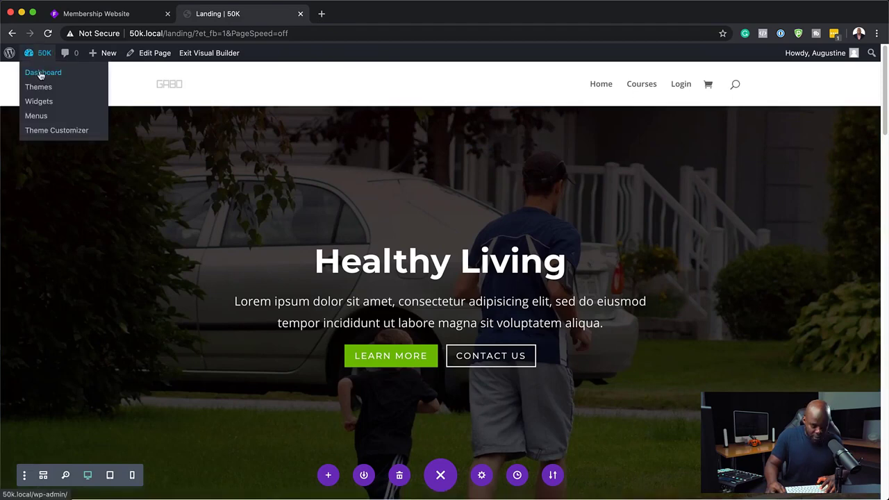
pyautogui.keyDown('super'); pyautogui.click(40, 75); pyautogui.keyUp('super')
pyautogui.moveTo(353, 15); pyautogui.dragTo(215, 14)
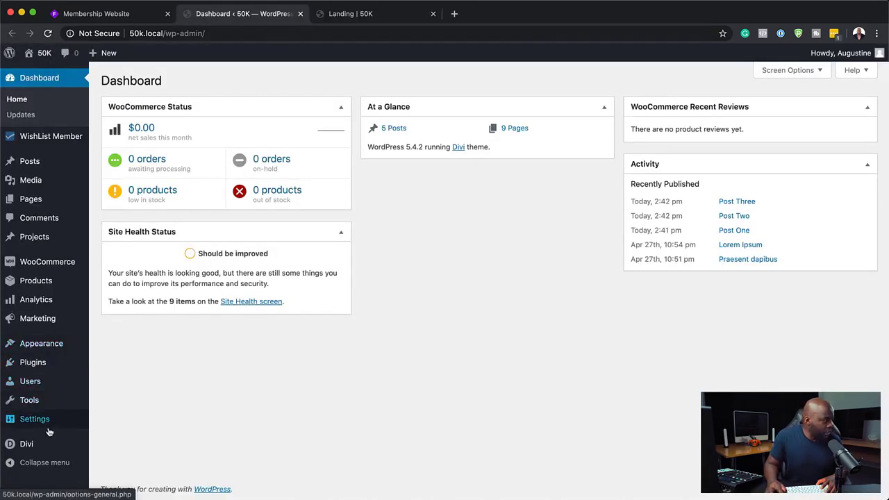
pyautogui.moveTo(50, 425)
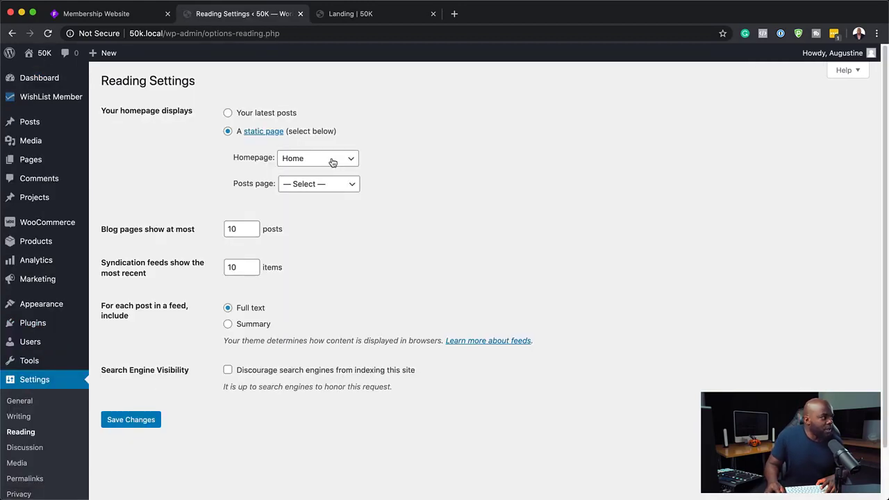
# Step: Set the site's static homepage to the Landing page and save the reading settings
pyautogui.click(332, 162)
pyautogui.click(329, 170)
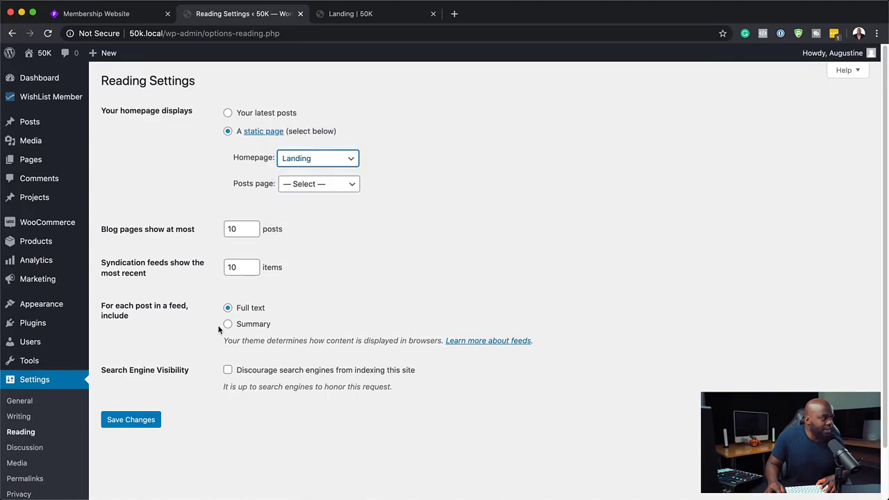
pyautogui.click(147, 420)
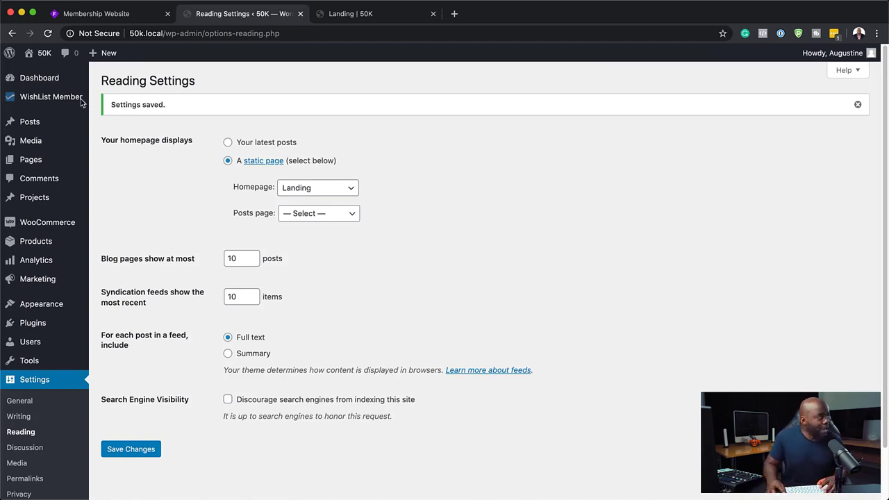
# Step: Delete the "Bought My Course" membership level in the WishList Member setup
pyautogui.moveTo(57, 110)
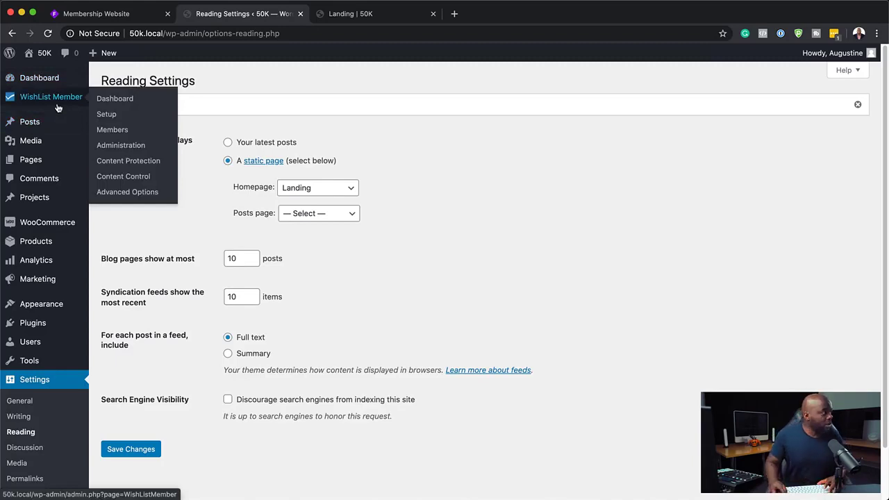
pyautogui.click(131, 102)
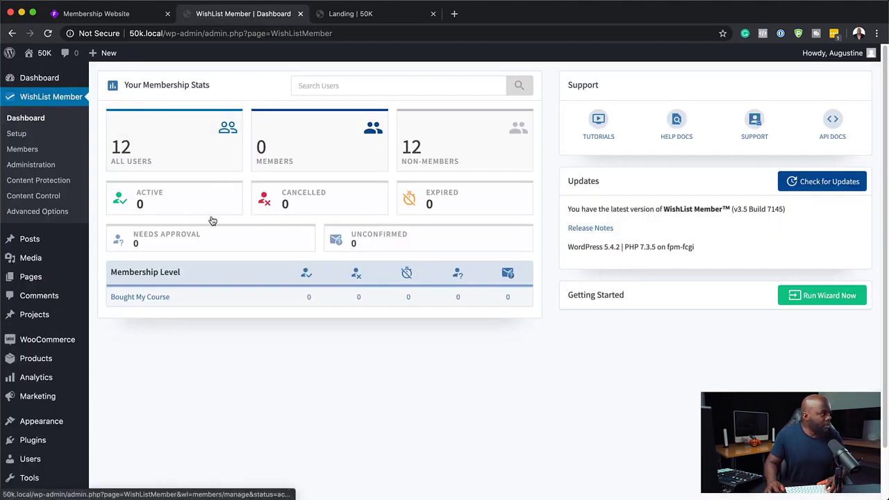
pyautogui.click(17, 134)
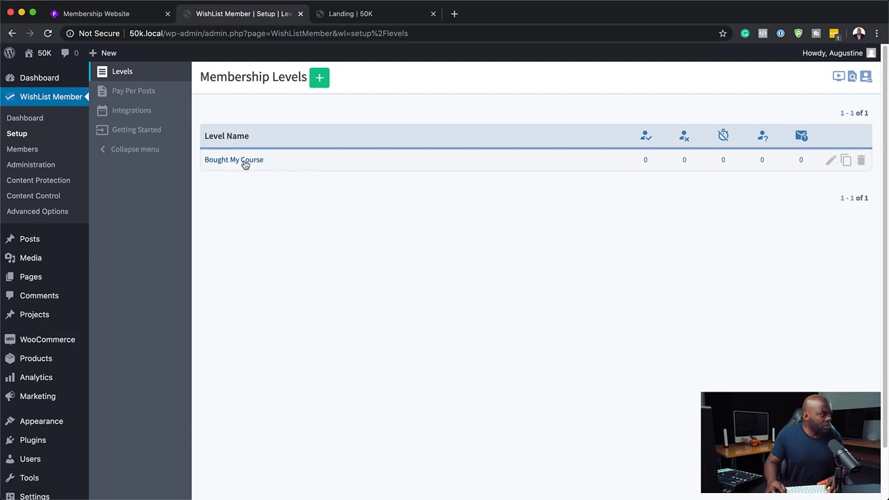
pyautogui.click(862, 161)
pyautogui.click(801, 154)
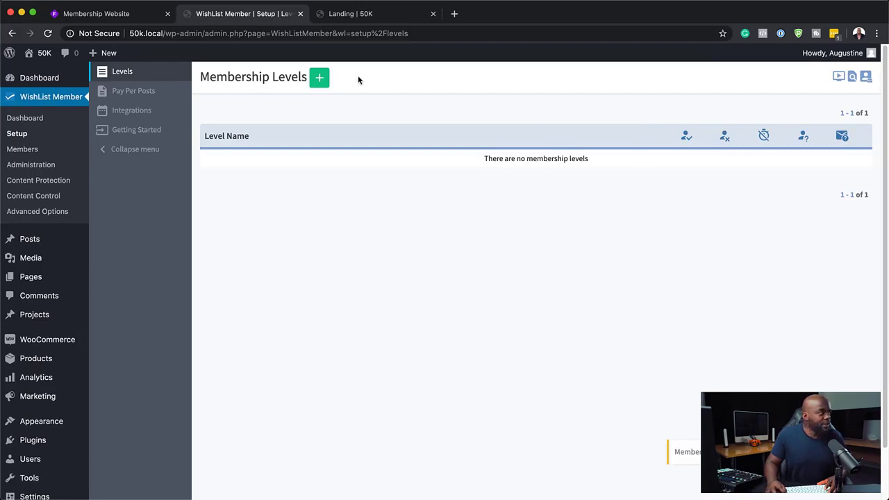
# Step: Add a new membership level named "VIP Members" and save its name
pyautogui.click(318, 78)
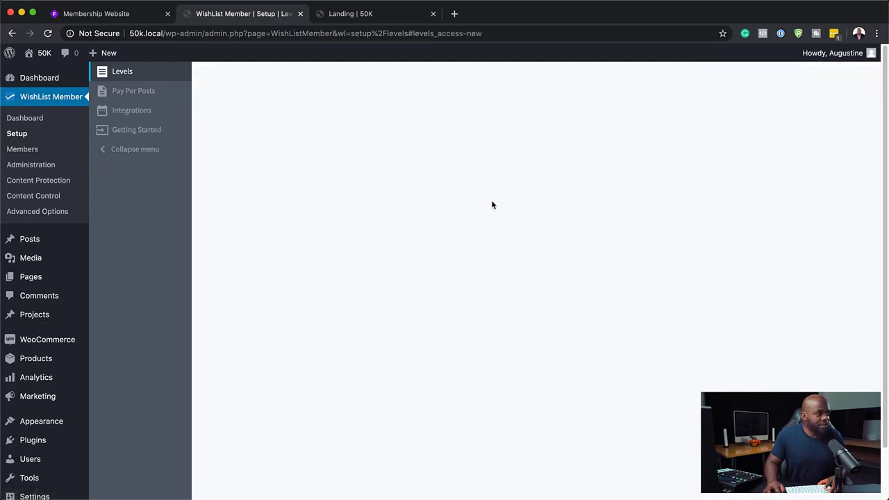
pyautogui.write('VIP Members')
pyautogui.click(649, 79)
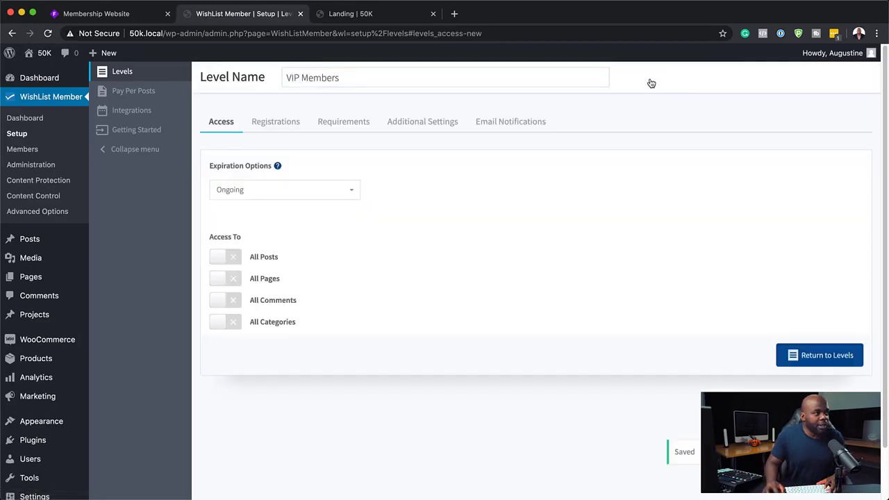
# Step: Copy the VIP Members level's simple registration URL, view its registration form in a new browser tab, and return to the level's settings
pyautogui.click(285, 125)
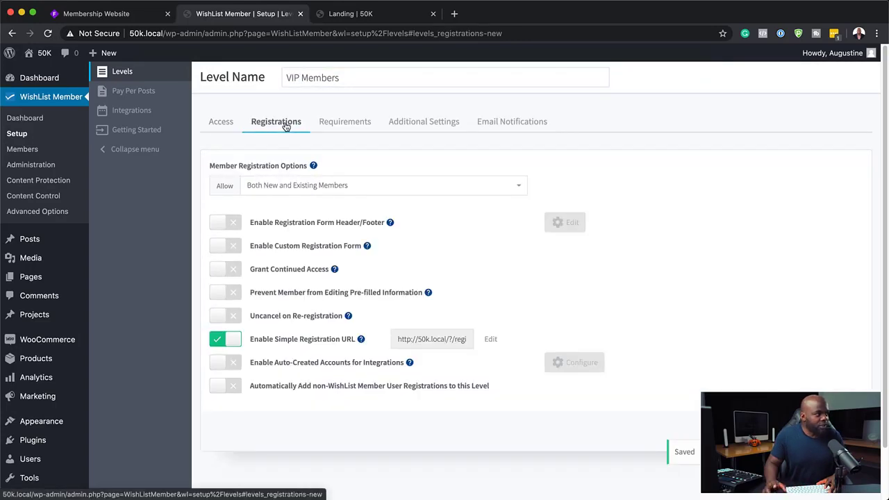
pyautogui.click(443, 341)
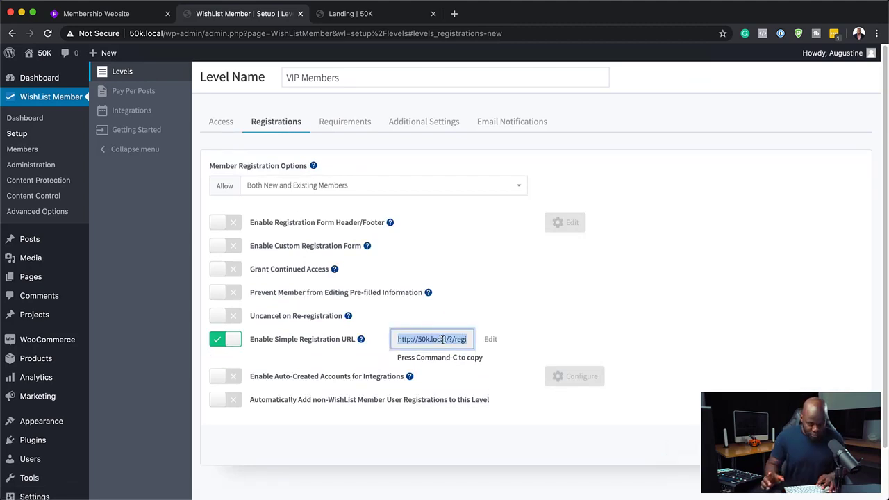
pyautogui.click(454, 14)
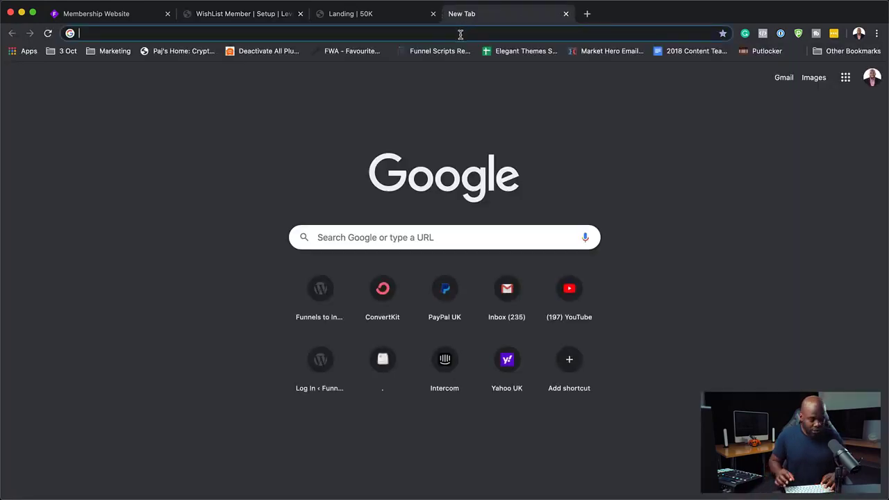
pyautogui.press('super+v')
pyautogui.press('Return')
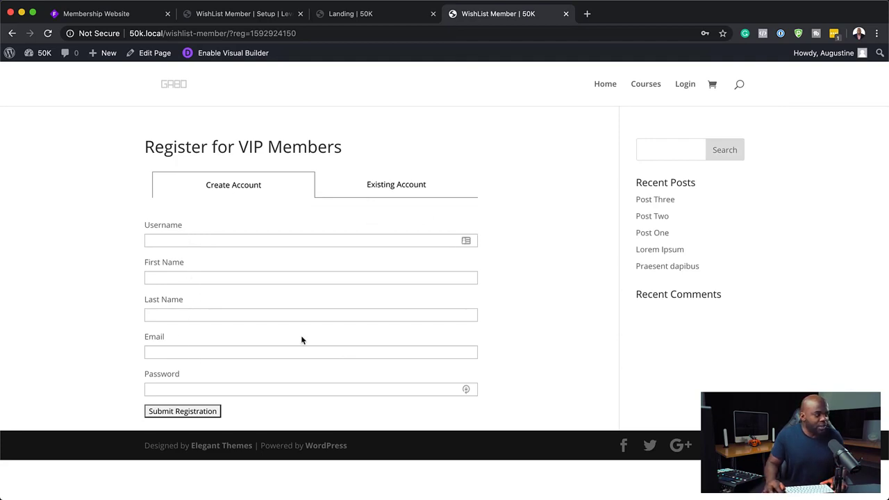
pyautogui.click(378, 16)
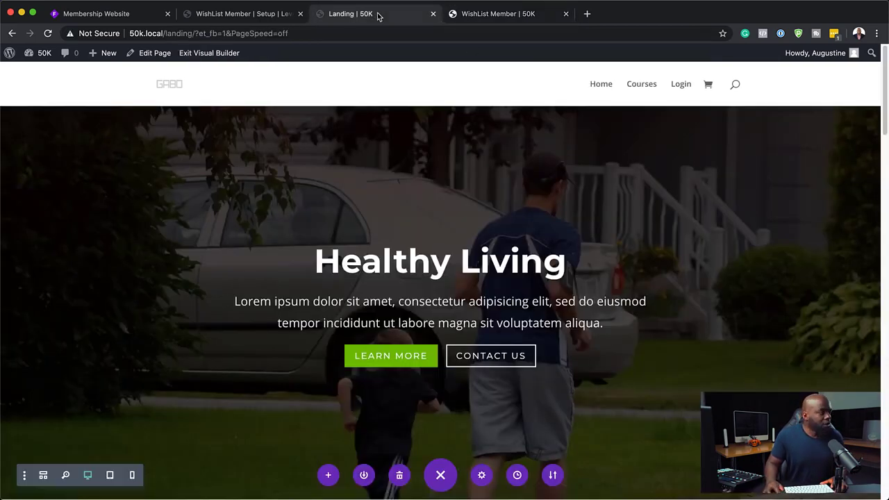
pyautogui.click(277, 15)
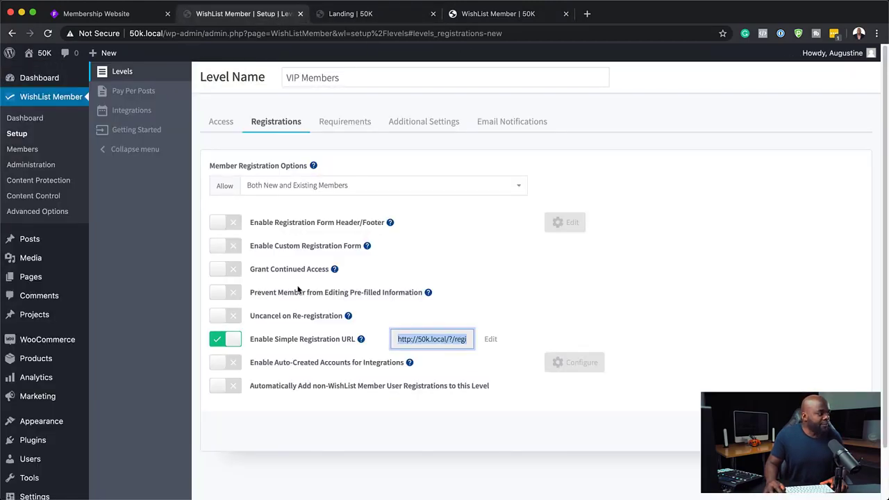
# Step: Review the VIP Members level's requirements, additional settings and email notifications, including the new member registration email
pyautogui.click(356, 127)
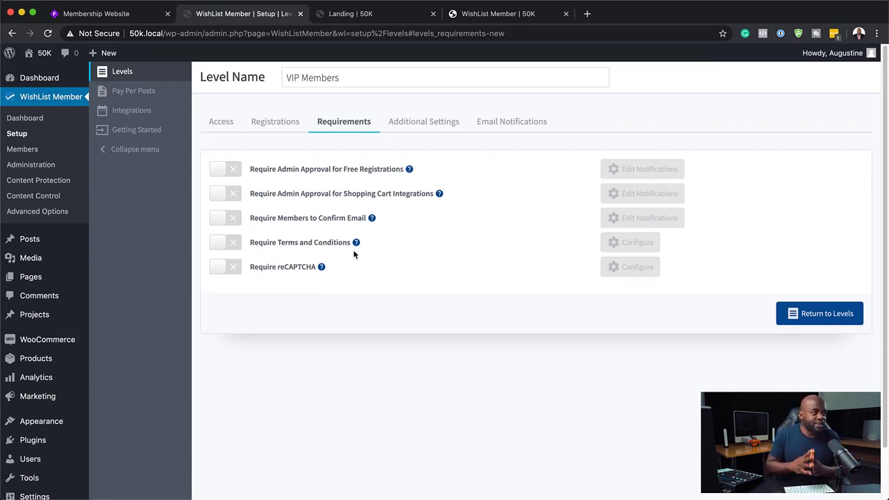
pyautogui.click(433, 125)
pyautogui.click(503, 122)
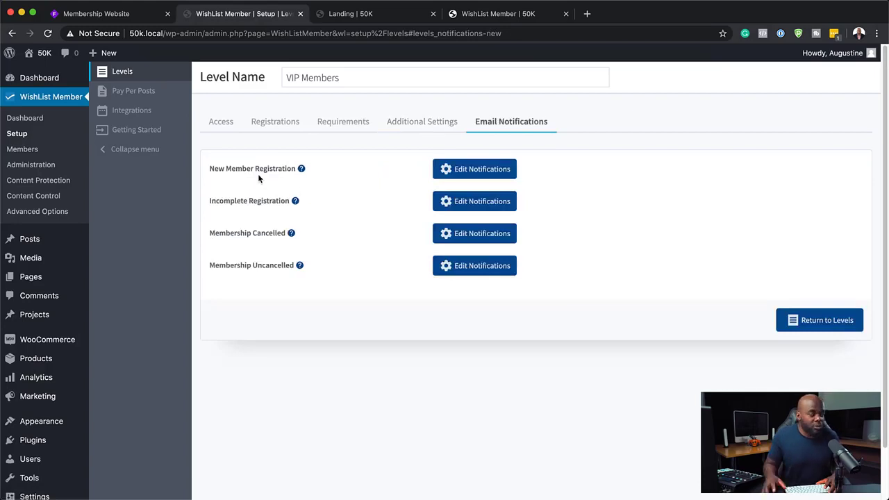
pyautogui.click(478, 171)
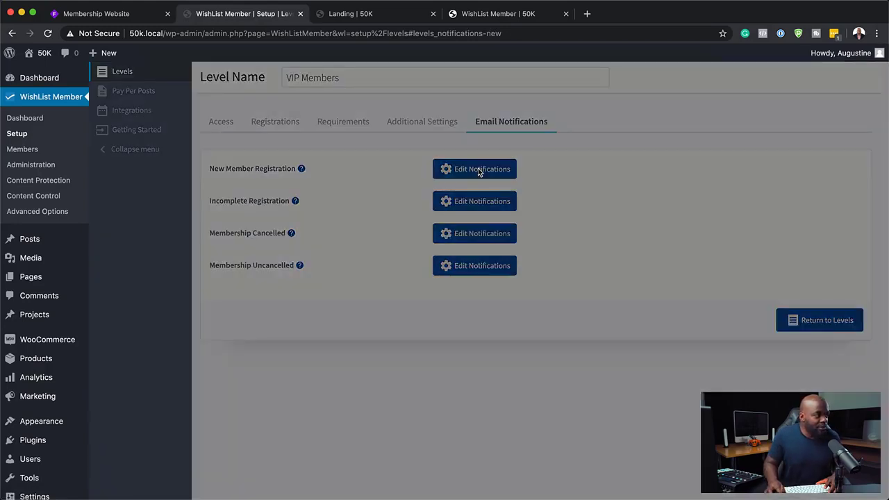
pyautogui.moveTo(653, 330); pyautogui.dragTo(635, 484)
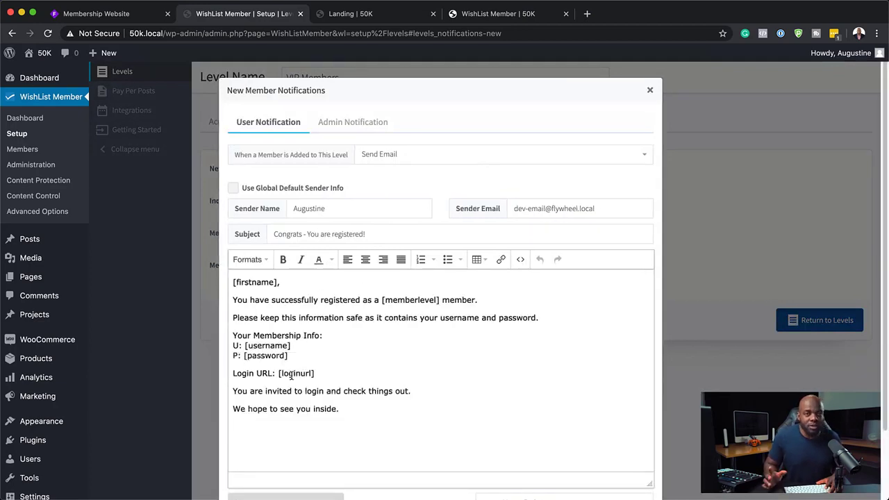
pyautogui.click(650, 91)
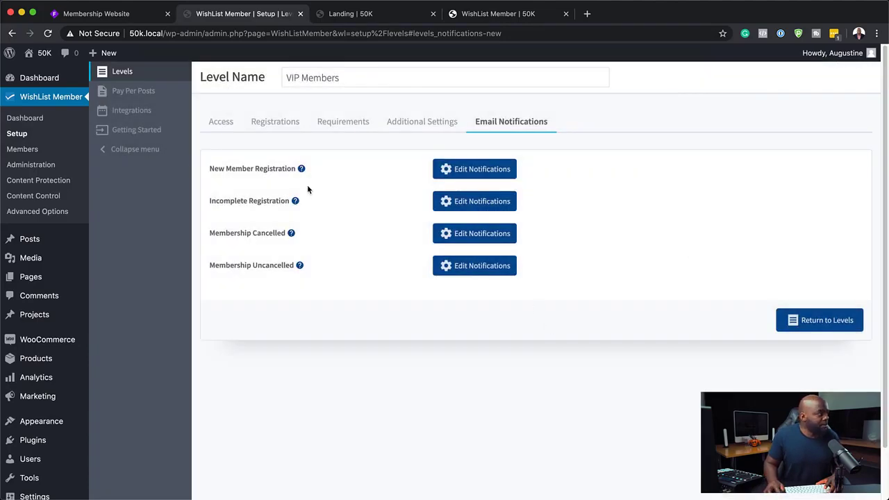
# Step: Review the WishList Member integrations for payment providers, email providers and other services, checking the Membership Website diagram for the email database
pyautogui.click(131, 110)
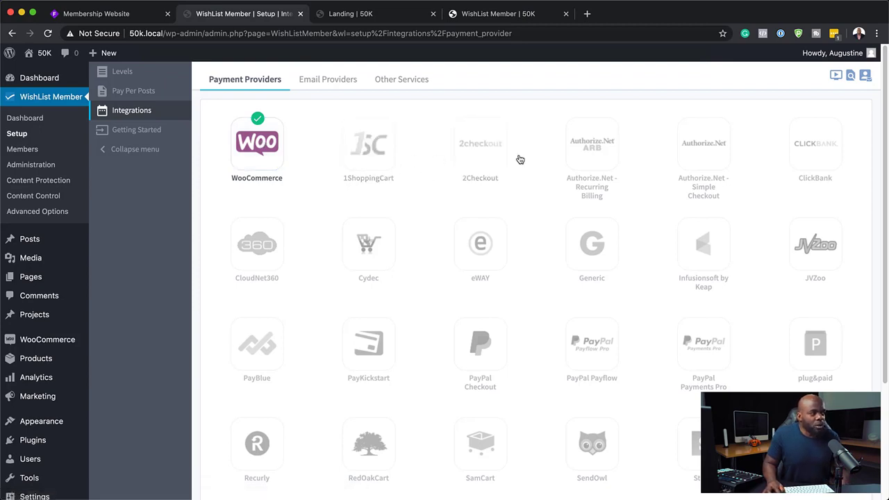
pyautogui.scroll(-1, 635, 183)
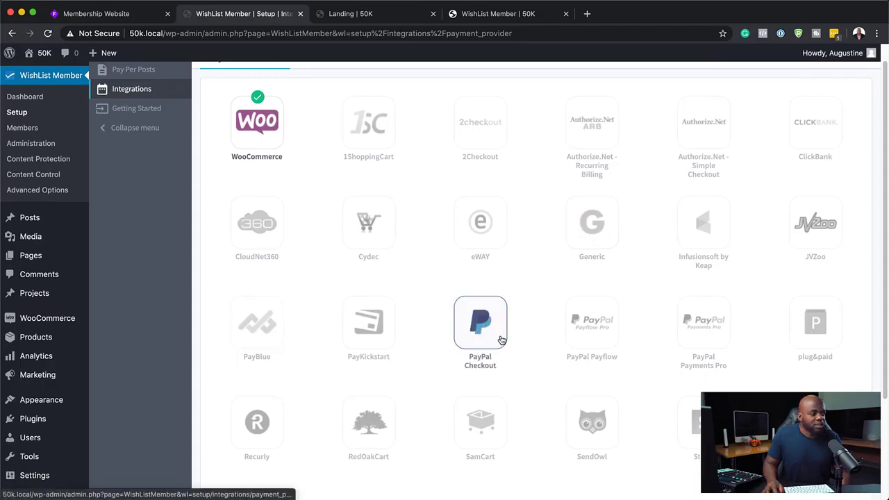
pyautogui.scroll(-3, 600, 427)
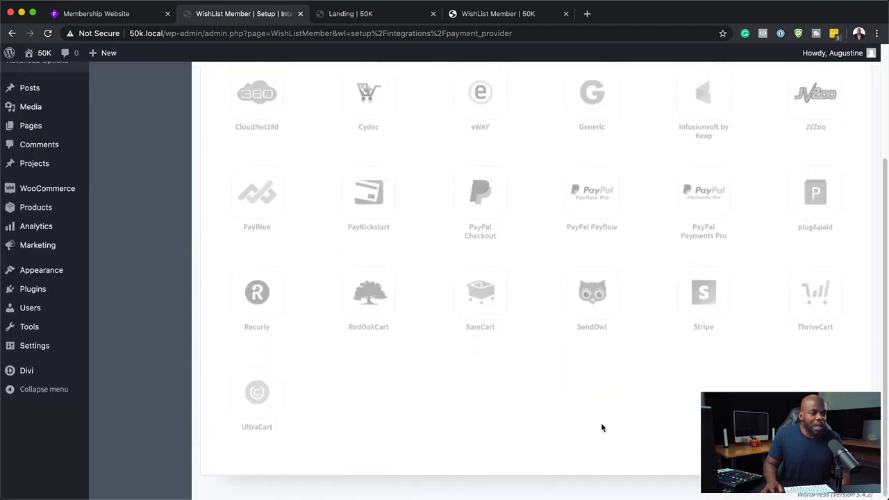
pyautogui.scroll(4, 601, 426)
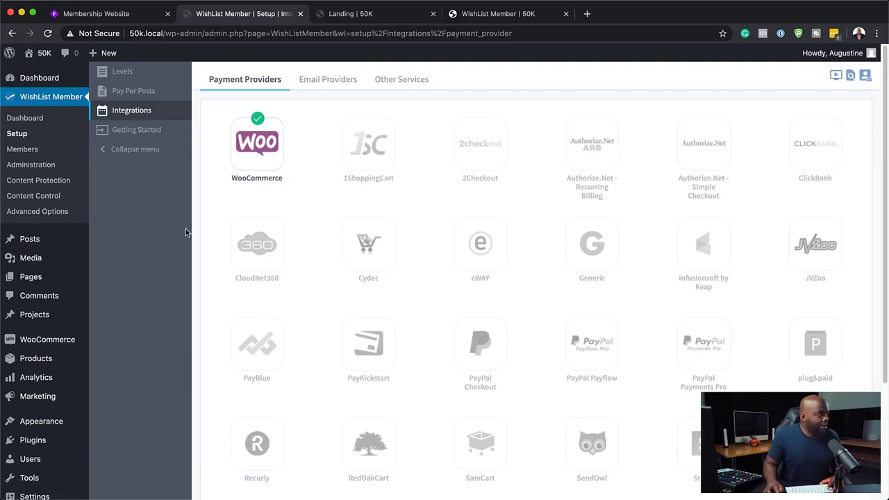
pyautogui.click(346, 82)
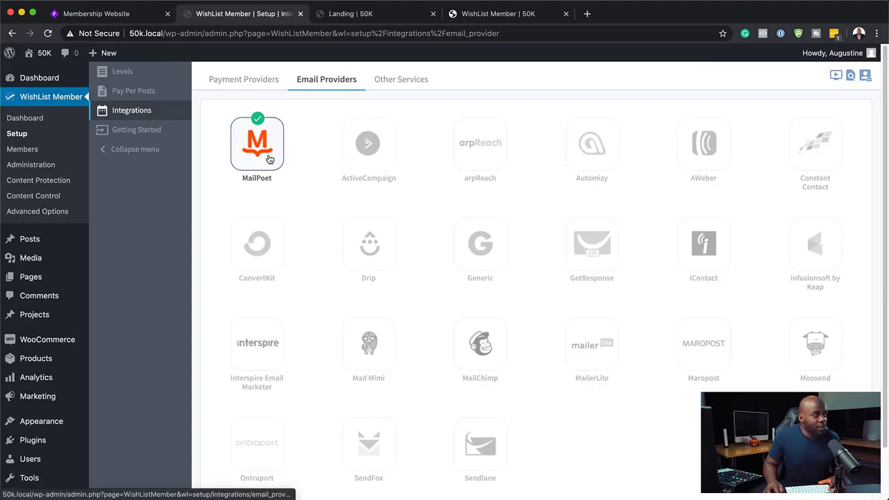
pyautogui.click(135, 14)
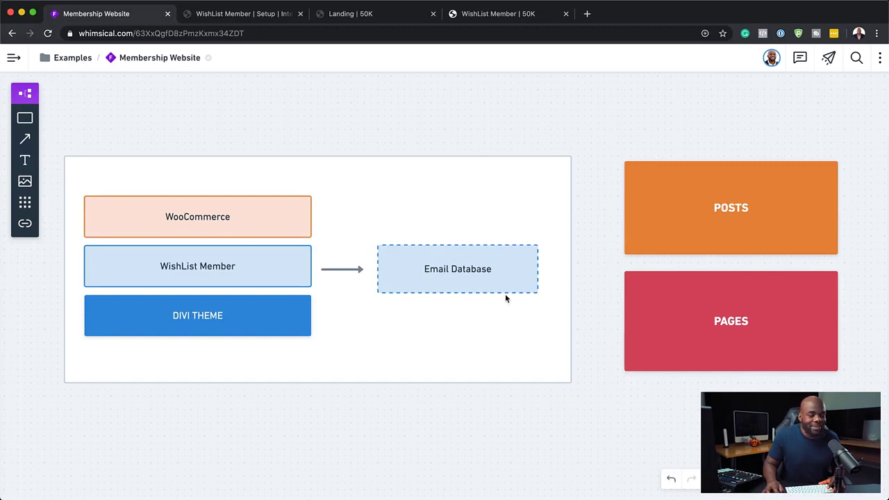
pyautogui.click(250, 16)
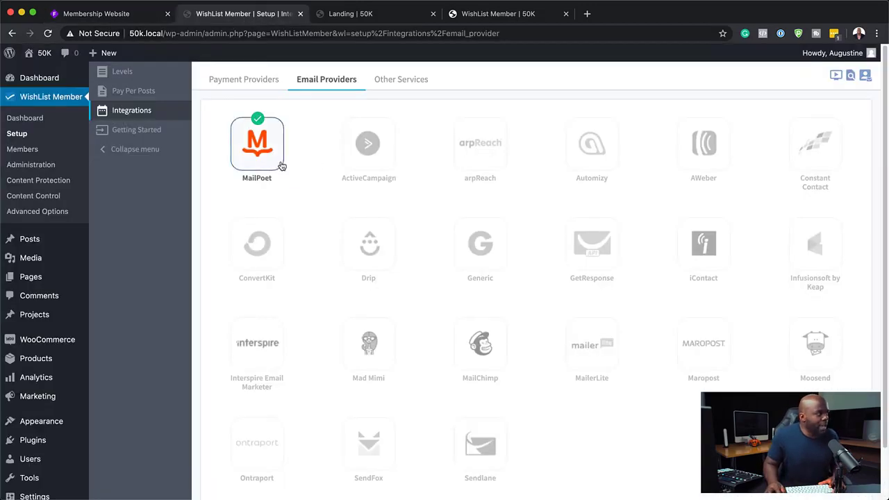
pyautogui.click(408, 82)
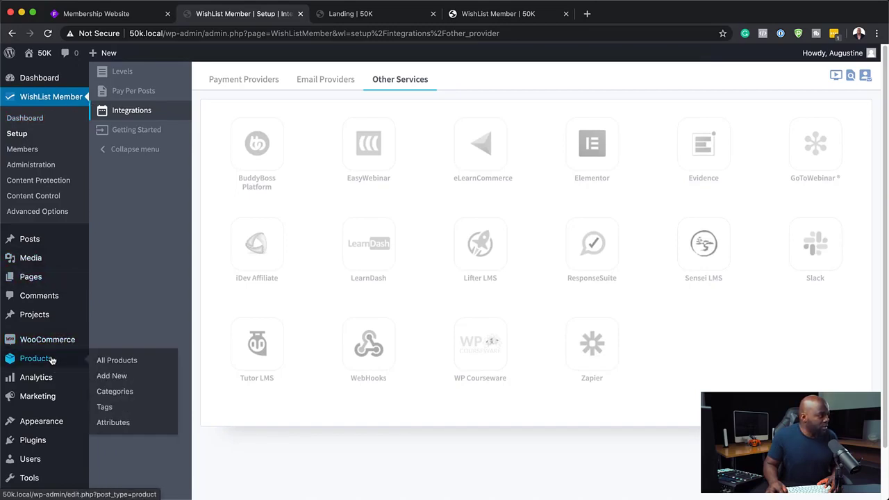
# Step: Start a new WooCommerce product named "VIP MEMBERSHIP" and place the cursor in its description
pyautogui.click(123, 379)
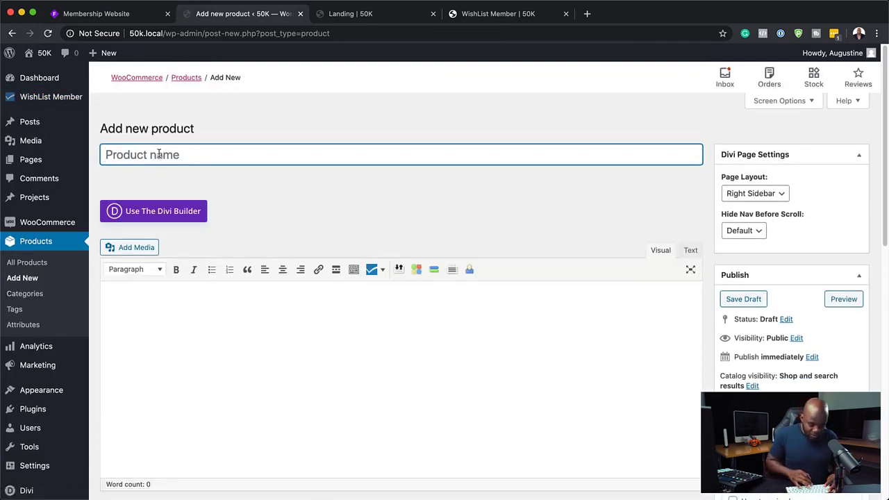
pyautogui.write('V')
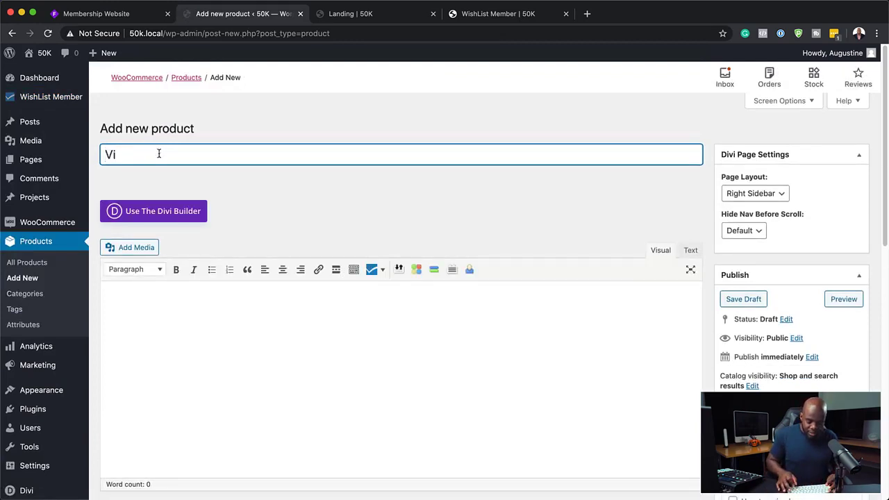
pyautogui.write('IP MEMBERSHIP')
pyautogui.scroll(-2, 293, 313)
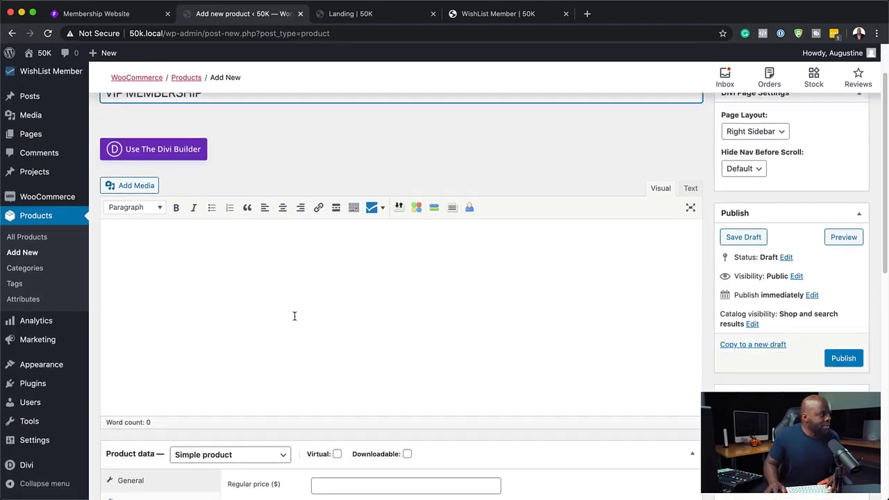
pyautogui.click(244, 241)
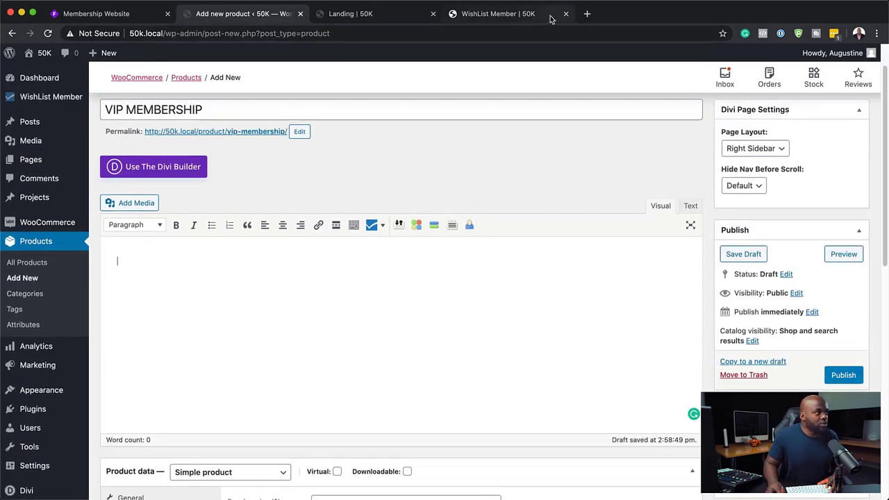
# Step: Open lorem2.com in a new browser tab and copy the first three short placeholder paragraphs
pyautogui.click(587, 13)
pyautogui.click(587, 33)
pyautogui.write('lorem2.com')
pyautogui.press('Return')
pyautogui.moveTo(347, 158); pyautogui.dragTo(541, 324)
pyautogui.press('super+c')
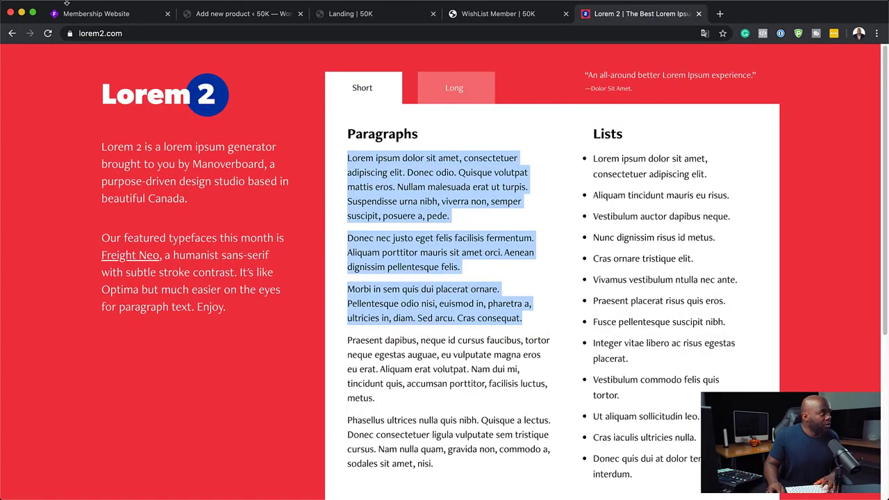
# Step: Paste the copied placeholder paragraphs into the VIP MEMBERSHIP product's description
pyautogui.click(208, 16)
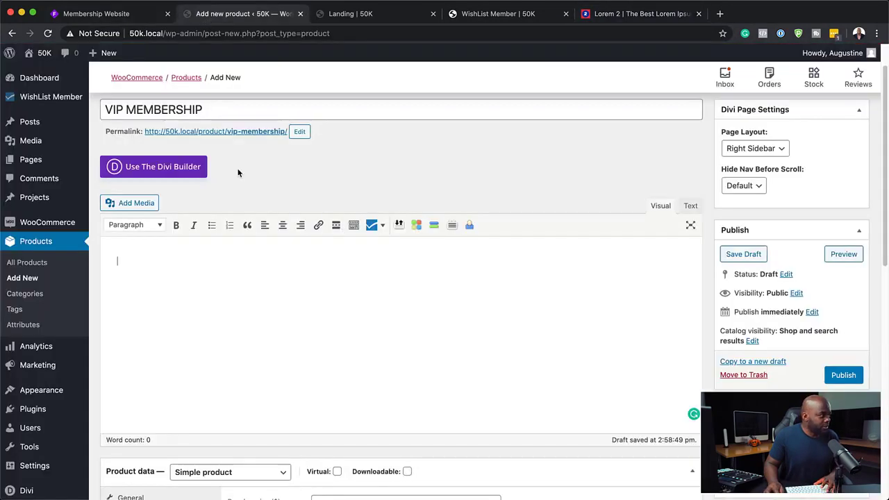
pyautogui.click(160, 275)
pyautogui.press('super+v')
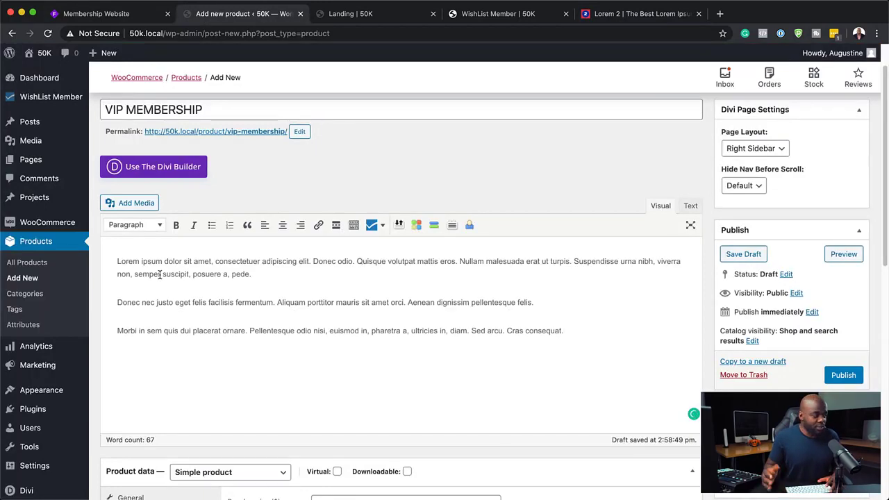
pyautogui.scroll(-5, 365, 347)
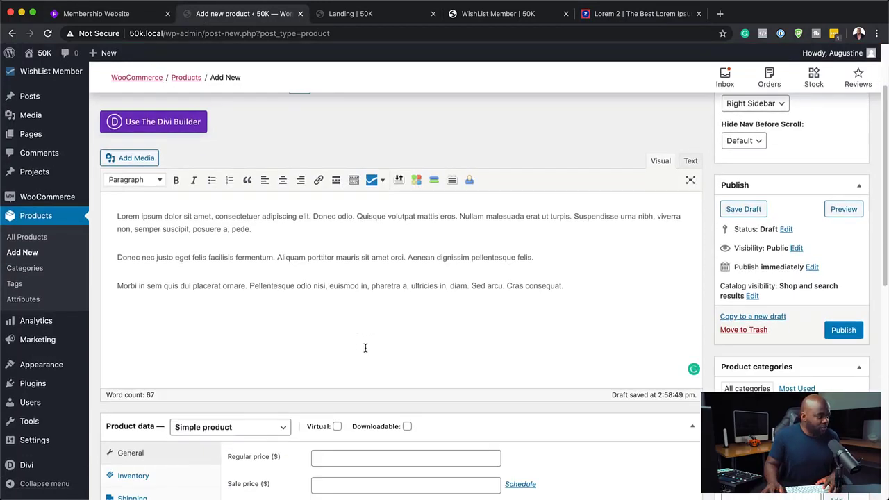
# Step: Set the product's regular price to $97 and assign the VIP Members level in its WishList Member product data
pyautogui.click(354, 342)
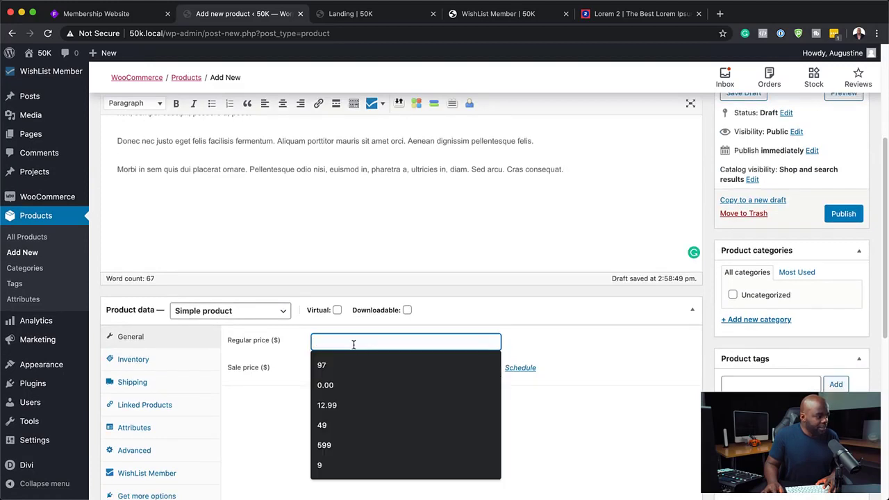
pyautogui.click(393, 365)
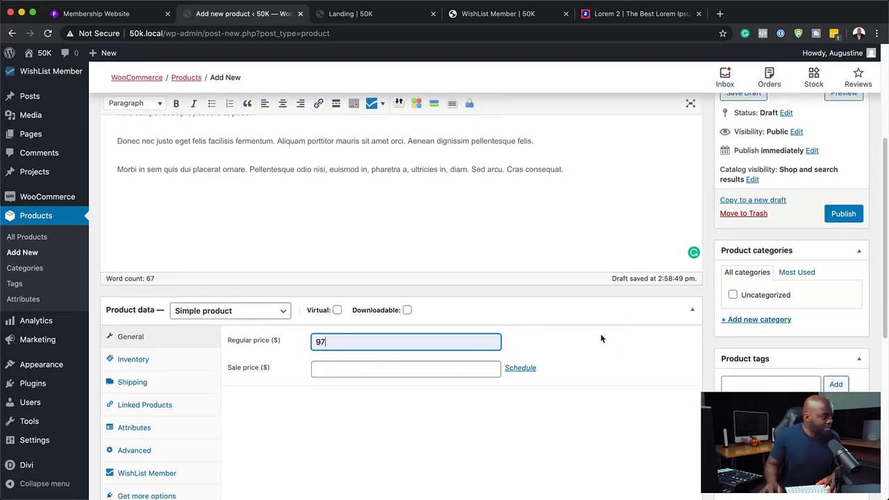
pyautogui.scroll(-2, 601, 339)
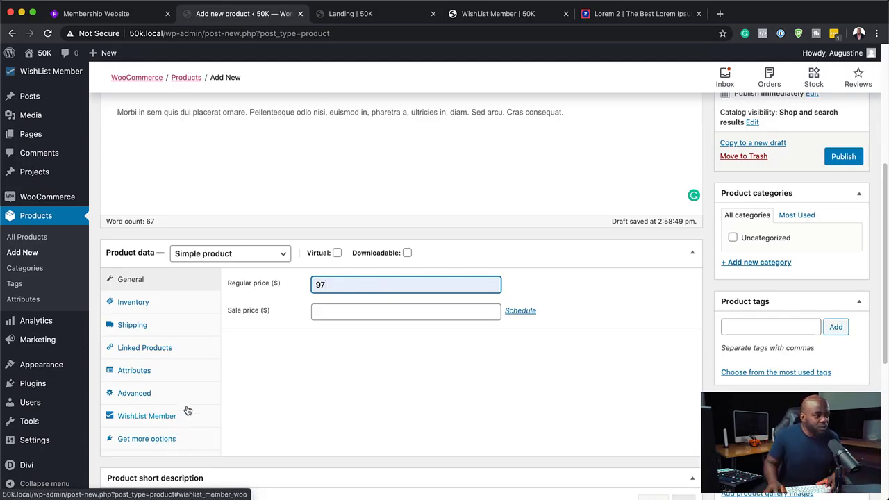
pyautogui.scroll(5, 237, 243)
pyautogui.scroll(-5, 245, 354)
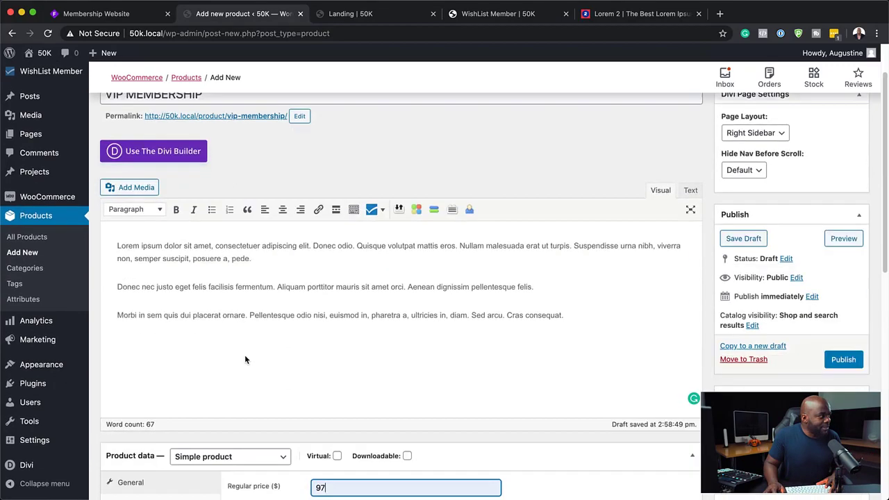
pyautogui.click(179, 428)
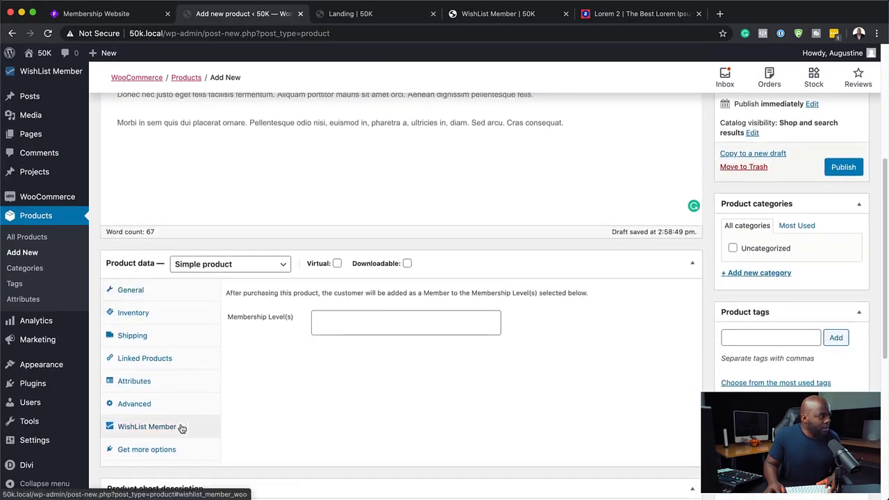
pyautogui.click(322, 318)
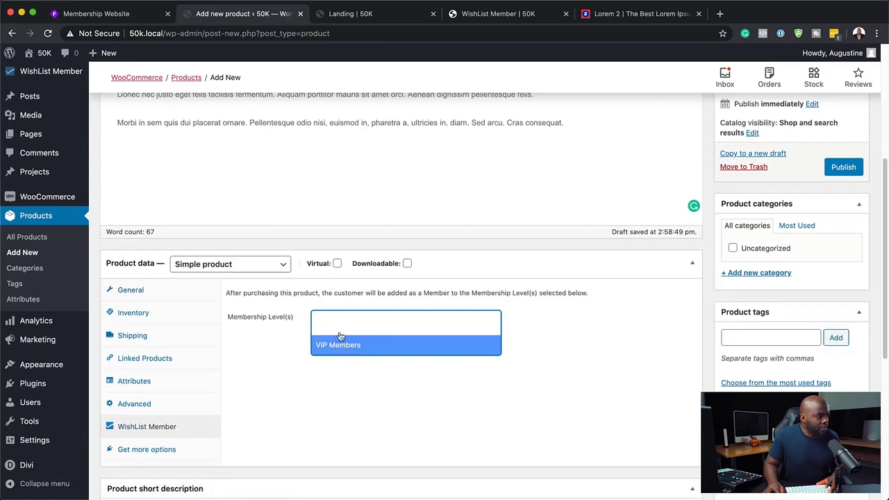
pyautogui.click(373, 352)
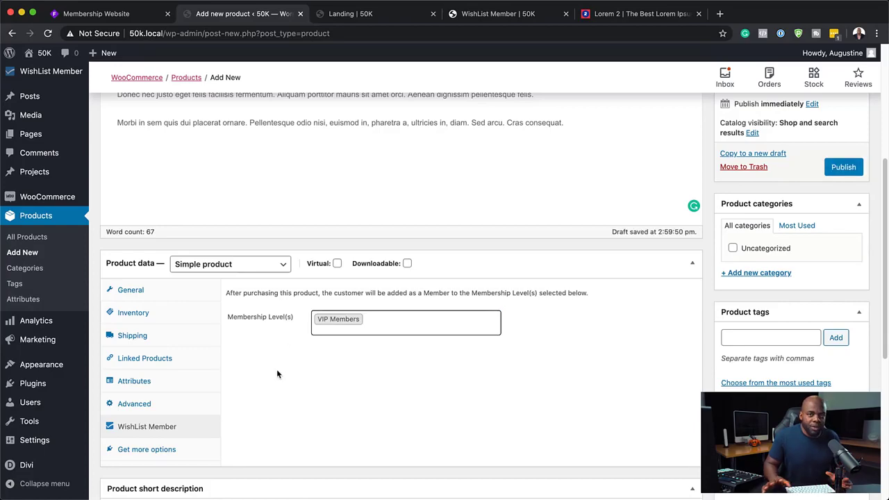
# Step: Set the product's page layout to No Sidebar and publish the product
pyautogui.scroll(-1, 332, 366)
pyautogui.scroll(-5, 332, 366)
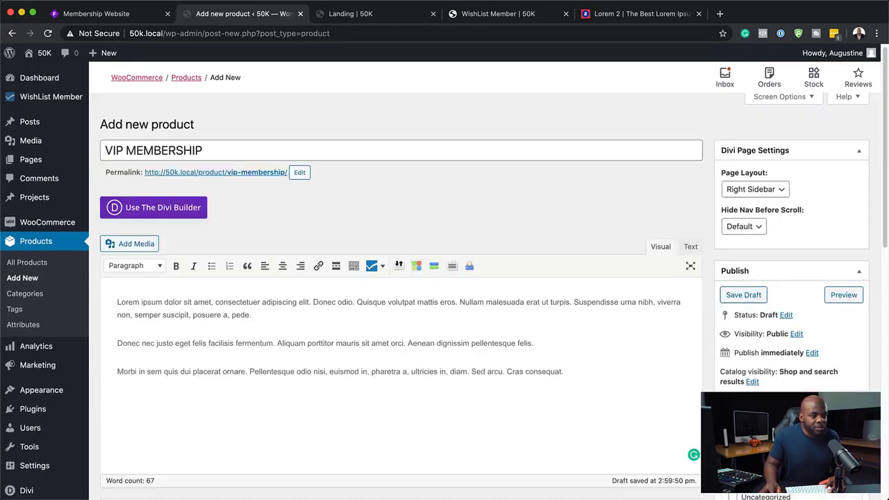
pyautogui.click(783, 232)
pyautogui.click(774, 253)
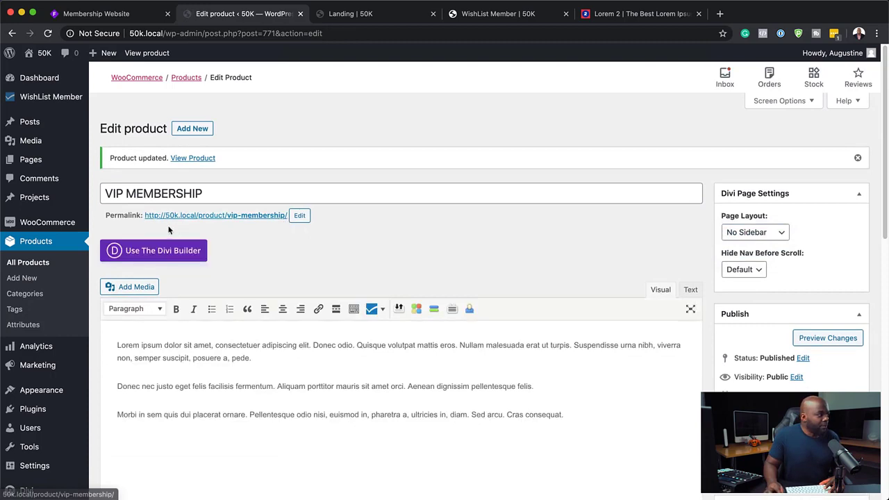
# Step: Open the VIP MEMBERSHIP product's copied permalink in the Lorem 2 browser tab and look over the live product page
pyautogui.moveTo(143, 216); pyautogui.dragTo(288, 216)
pyautogui.hotkey('ctrl', 'c')
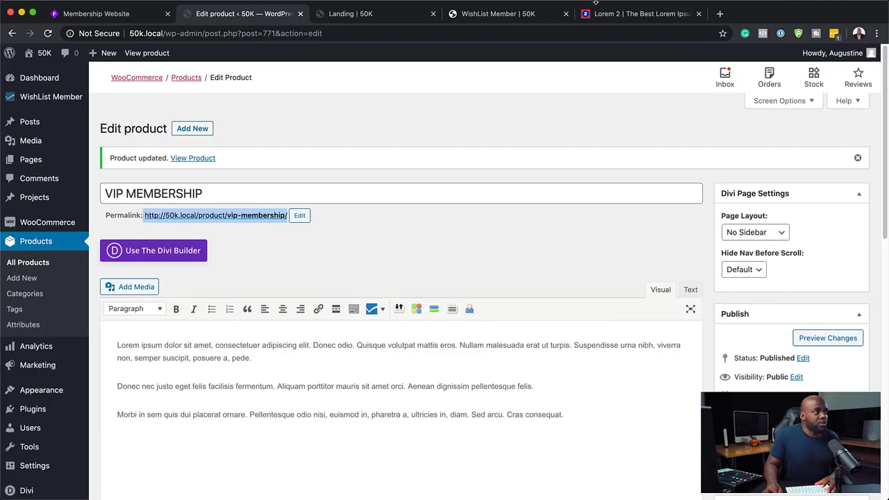
pyautogui.click(629, 15)
pyautogui.click(613, 33)
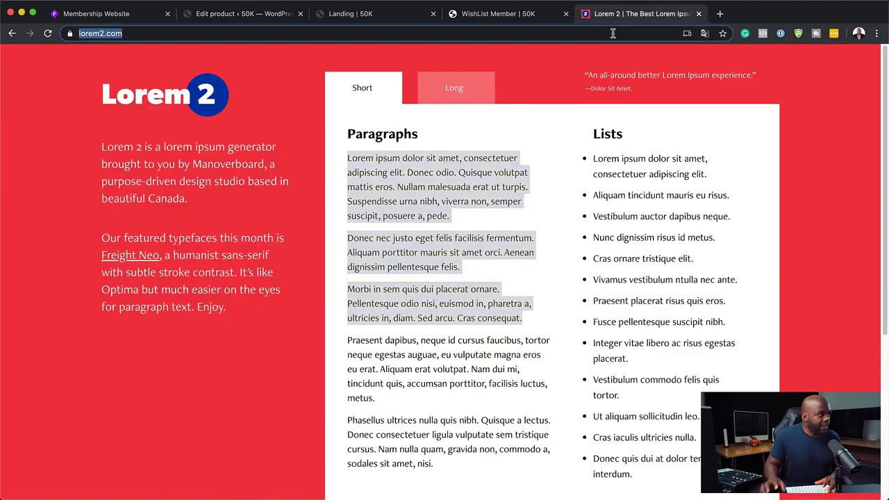
pyautogui.hotkey('ctrl', 'v')
pyautogui.press('Return')
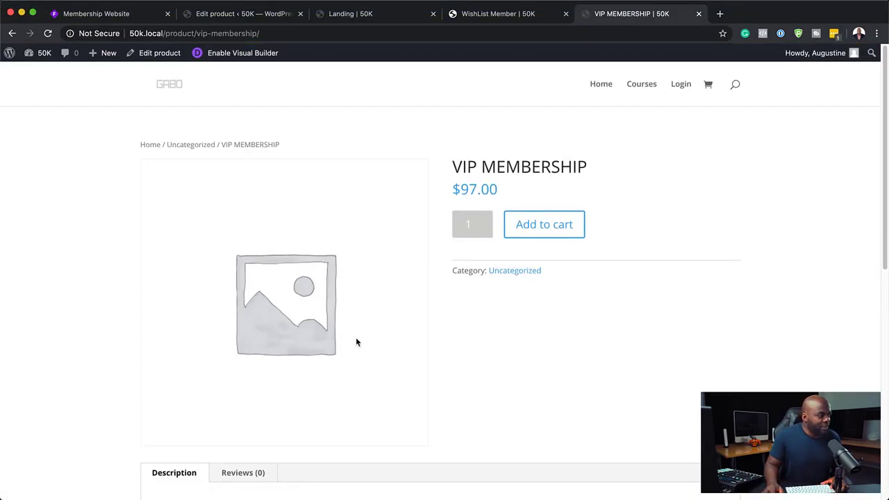
pyautogui.scroll(-5, 356, 340)
pyautogui.scroll(-2, 322, 334)
pyautogui.scroll(5, 323, 335)
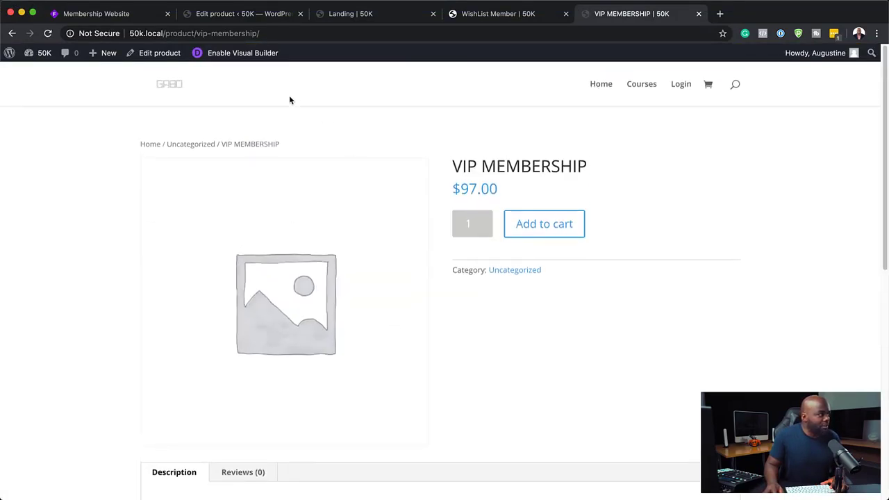
# Step: Set beauty-354565_1920.jpg from the media library as the VIP MEMBERSHIP product image and update the product
pyautogui.click(243, 14)
pyautogui.scroll(-6, 522, 311)
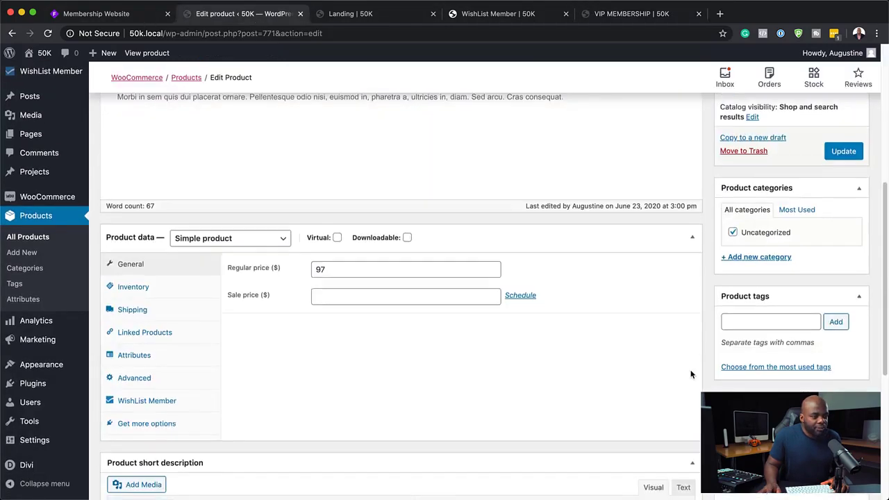
pyautogui.scroll(-1, 698, 375)
pyautogui.click(747, 403)
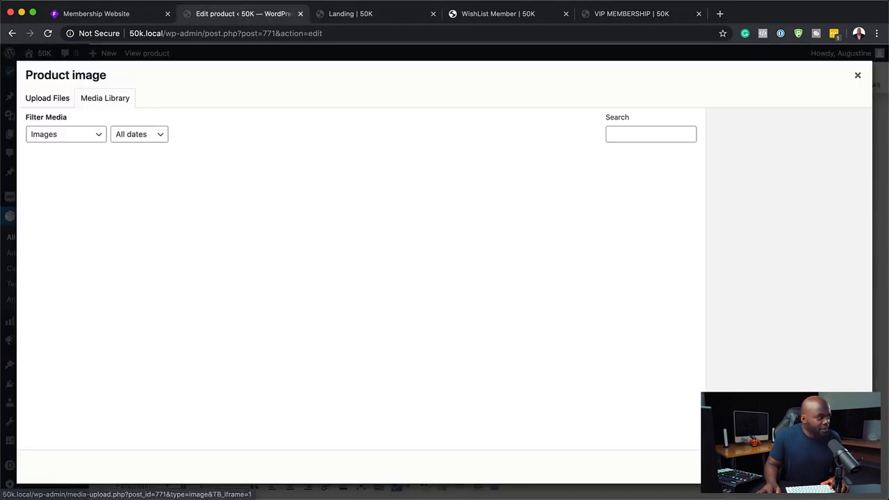
pyautogui.click(160, 217)
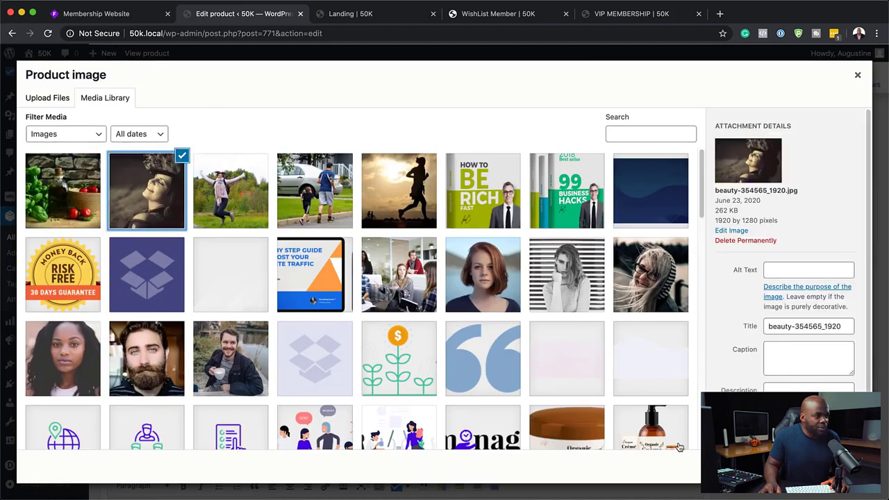
pyautogui.click(819, 466)
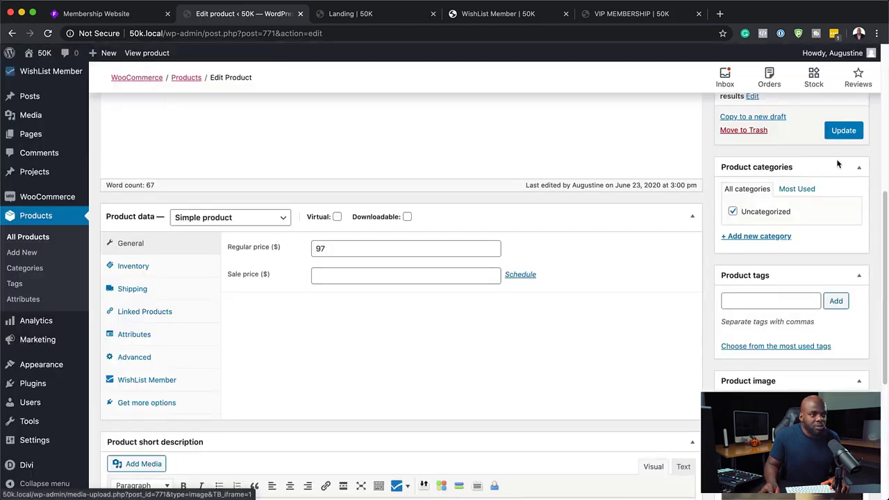
pyautogui.click(844, 131)
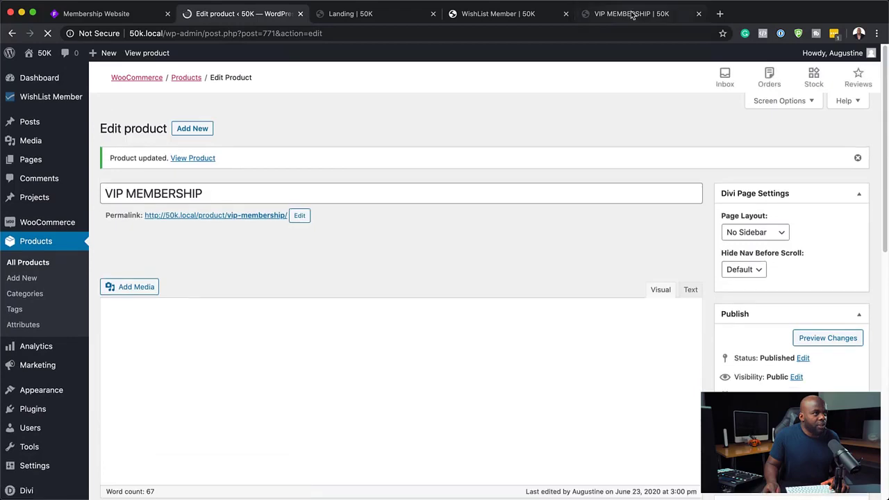
# Step: Reload the live VIP MEMBERSHIP product page and check its product image
pyautogui.click(629, 14)
pyautogui.click(47, 33)
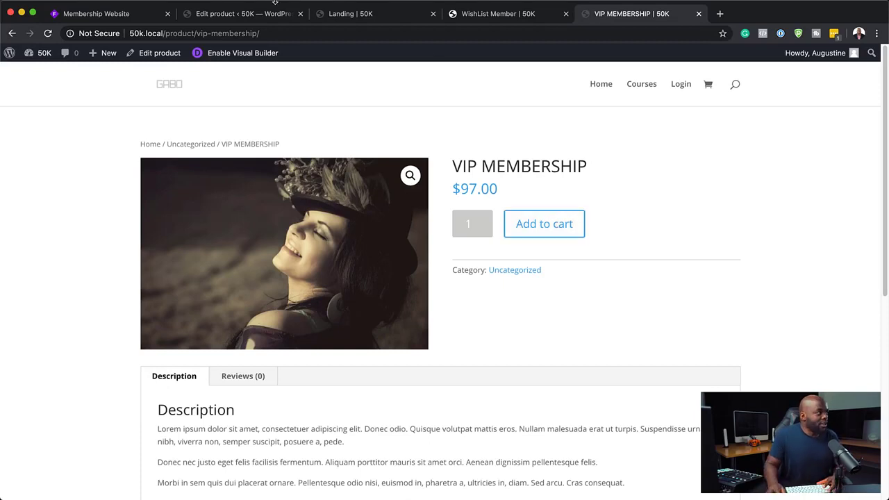
pyautogui.click(480, 21)
# Step: Create a new WordPress page titled "ERROR" and open it in the Divi Builder
pyautogui.click(243, 13)
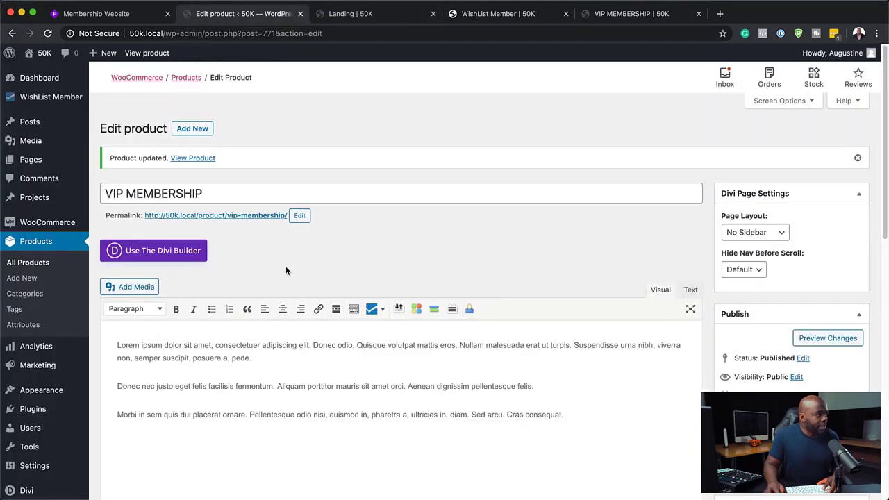
pyautogui.moveTo(59, 162)
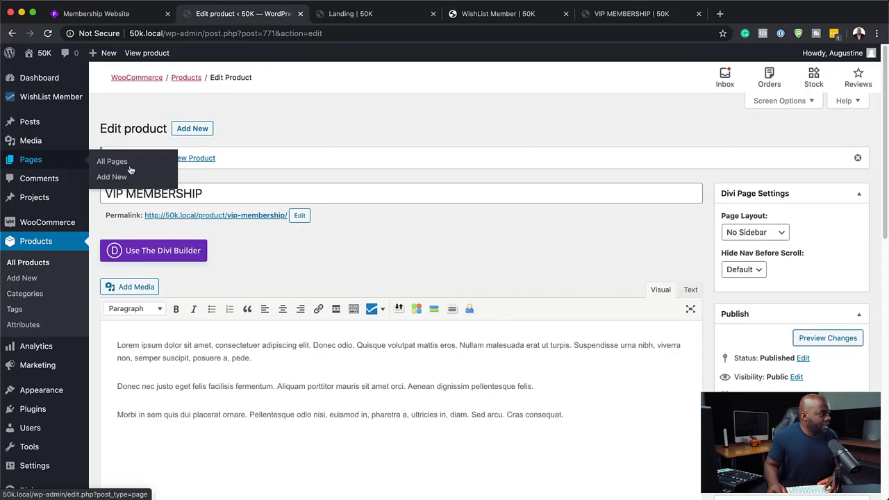
pyautogui.click(112, 177)
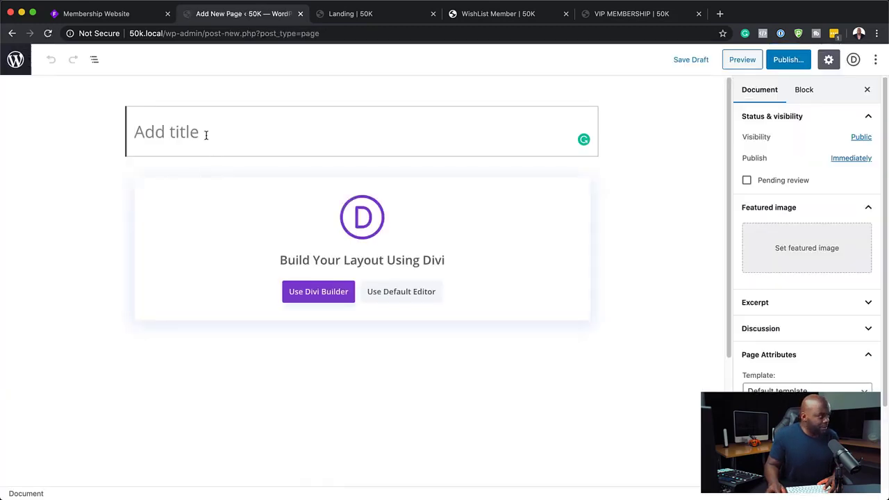
pyautogui.write('ERROR')
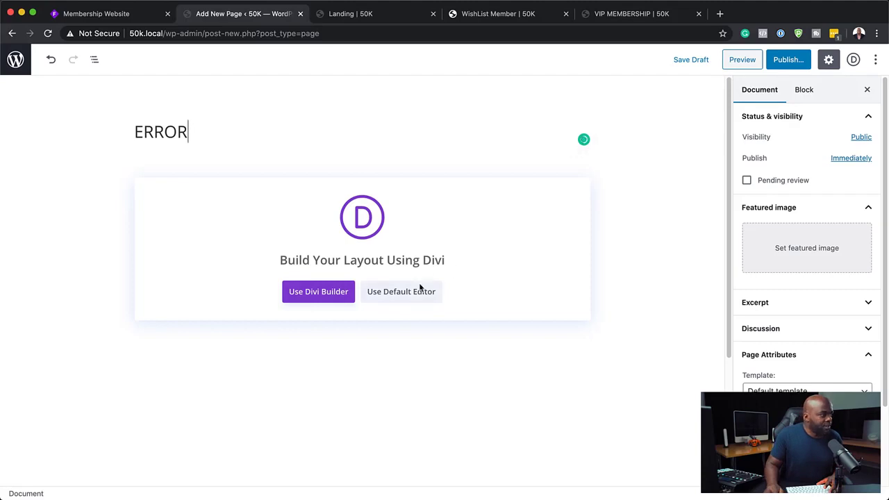
pyautogui.click(332, 298)
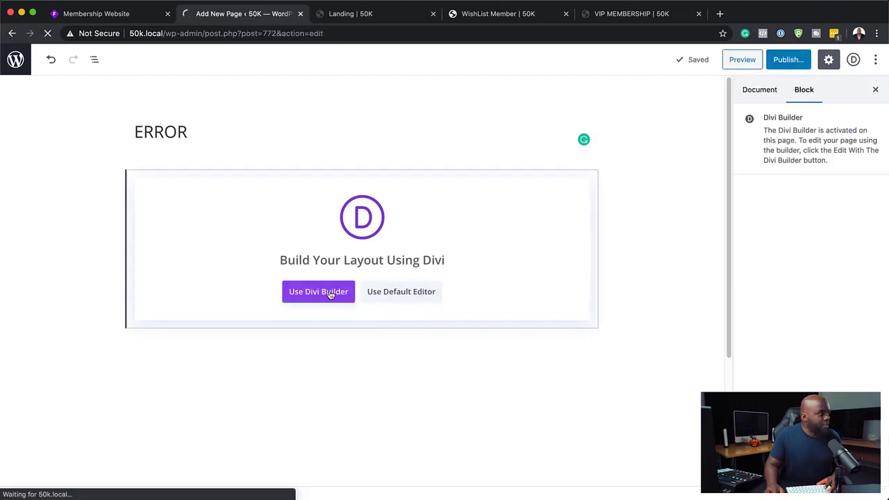
# Step: Check the VIP MEMBERSHIP product page's URL and start the ERROR page from scratch with a one-column row
pyautogui.click(644, 13)
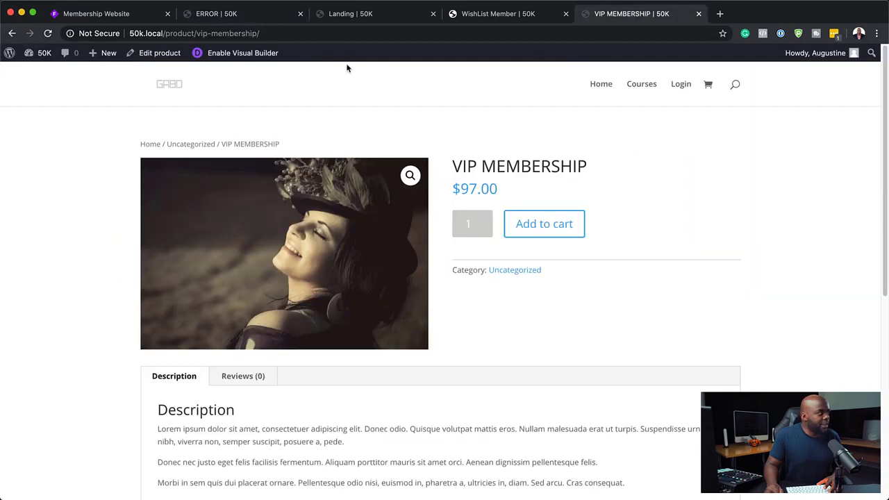
pyautogui.click(371, 33)
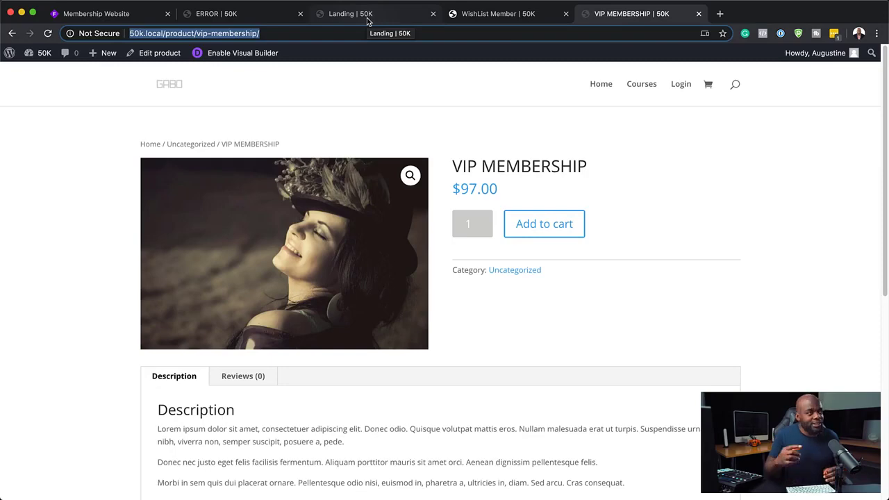
pyautogui.click(242, 19)
pyautogui.click(256, 289)
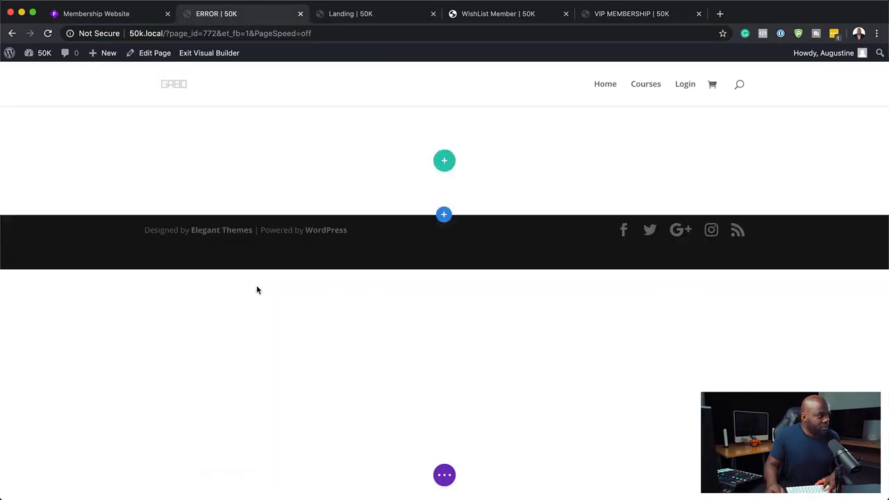
pyautogui.click(376, 249)
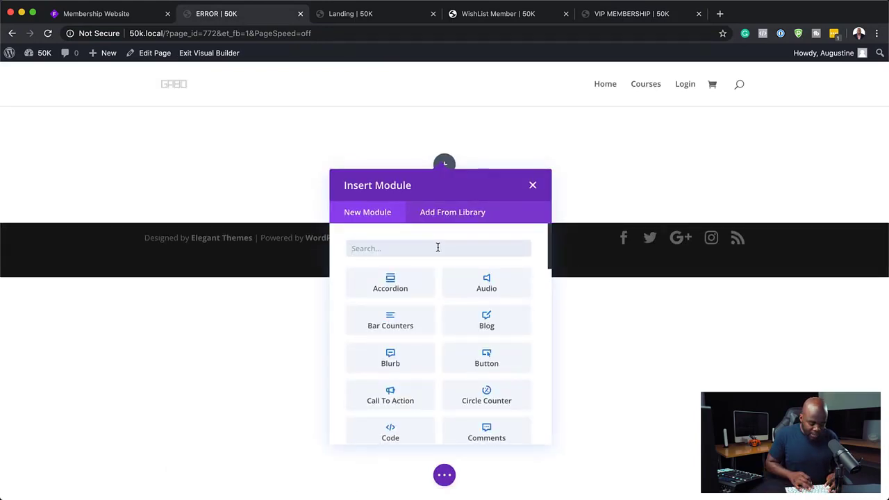
pyautogui.write('text')
pyautogui.click(412, 290)
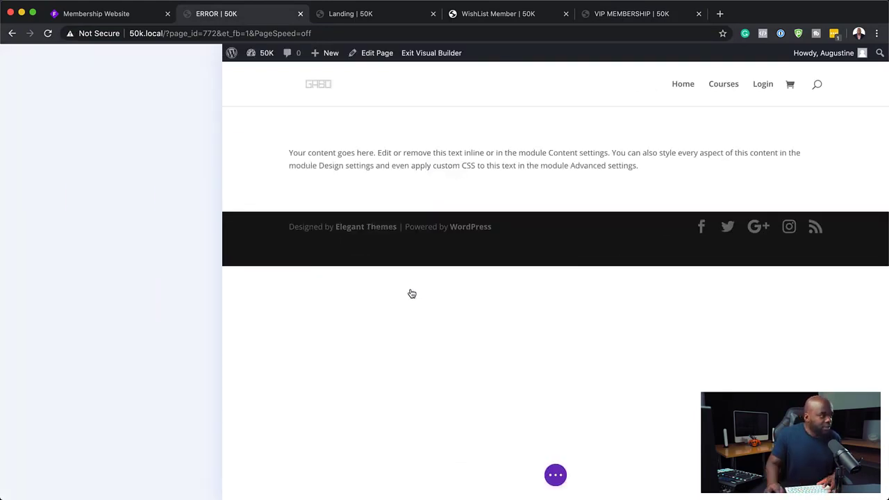
pyautogui.moveTo(148, 317); pyautogui.dragTo(14, 248)
pyautogui.write('ERROR!')
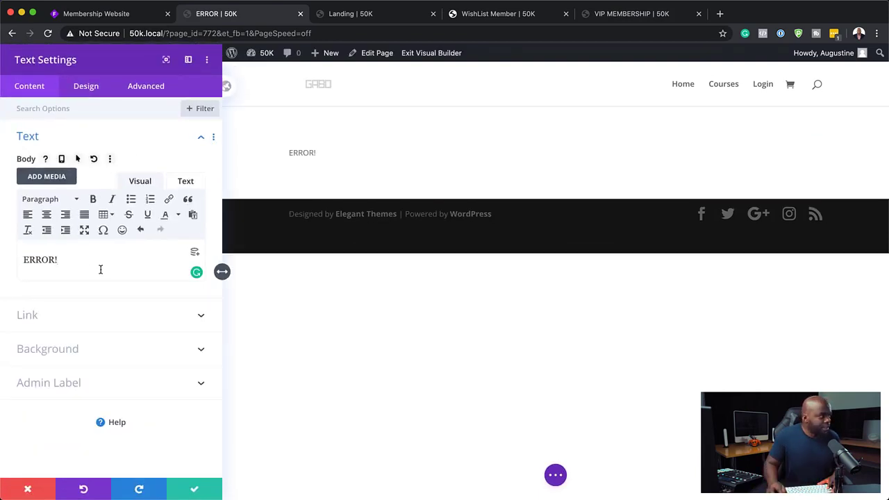
pyautogui.click(38, 491)
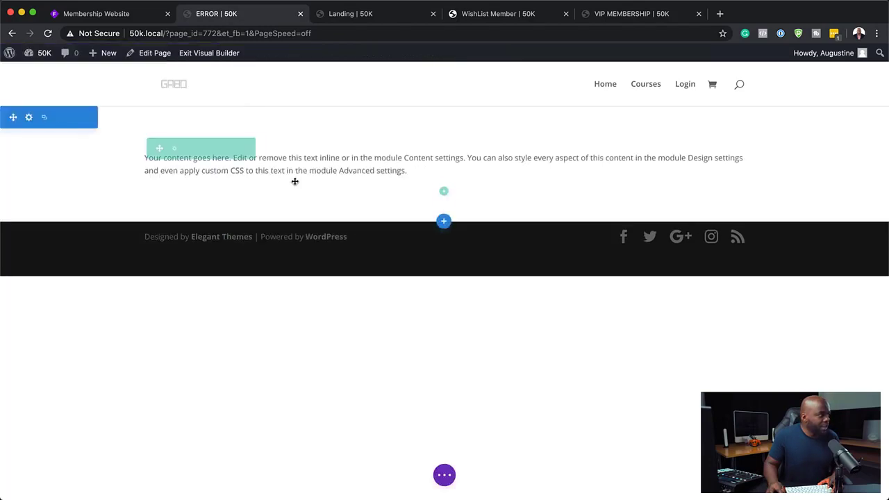
pyautogui.click(470, 182)
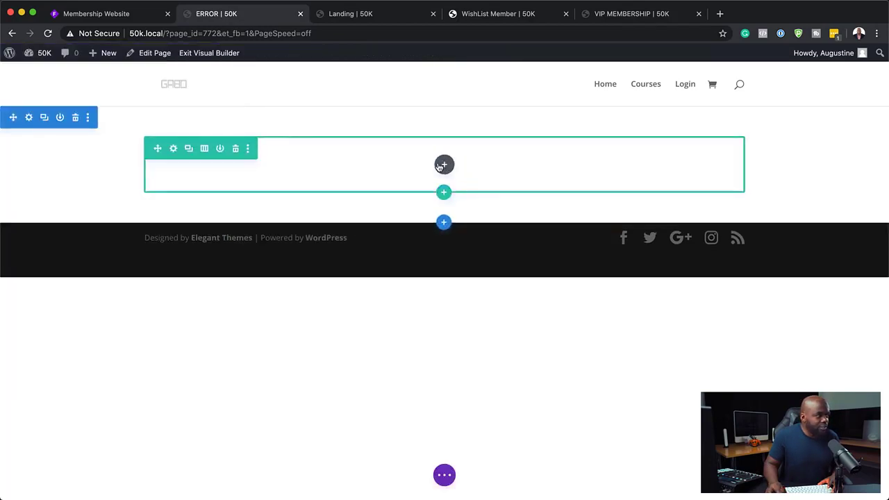
# Step: Insert a Blurb module into the ERROR page's empty row
pyautogui.click(443, 164)
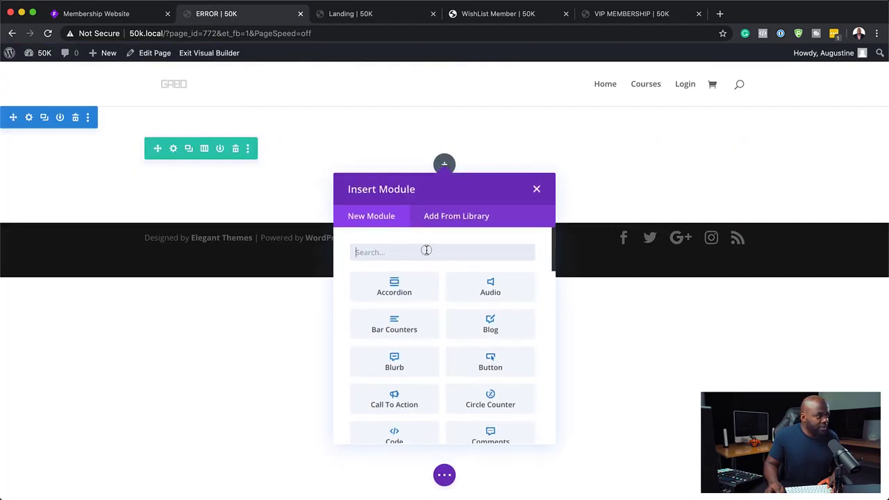
pyautogui.write('Blu')
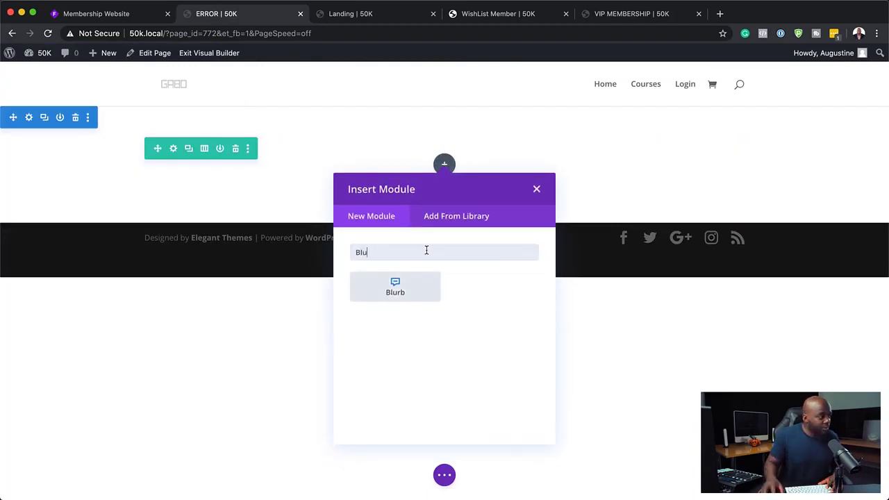
pyautogui.click(406, 288)
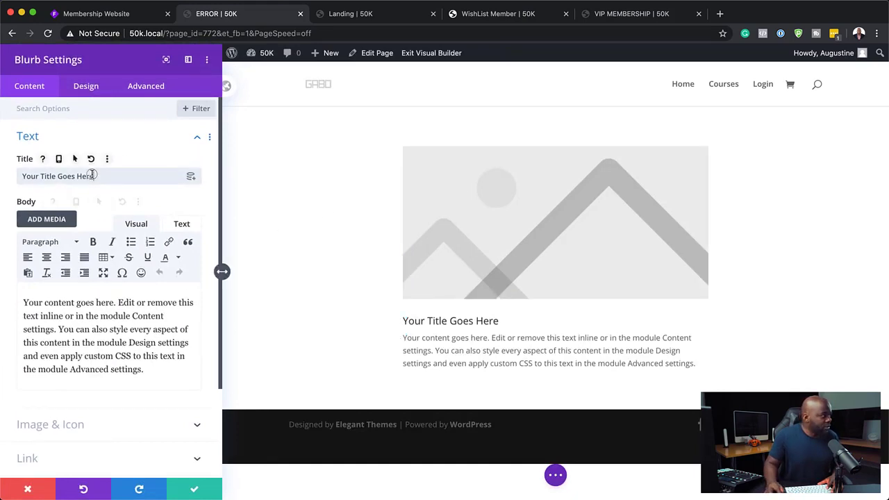
# Step: Set the blurb's title to "ERROR!" and its body to "The content you are trying to access if for members ONLY."
pyautogui.moveTo(93, 176); pyautogui.dragTo(14, 172)
pyautogui.write('ERROR!')
pyautogui.moveTo(149, 370); pyautogui.dragTo(2, 304)
pyautogui.write('The content you are trying to ac')
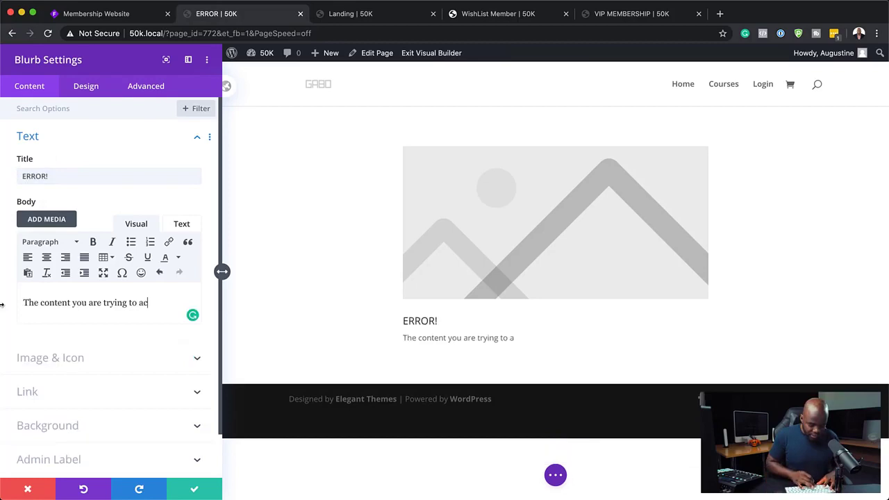
pyautogui.write('cess if for members ONLY.')
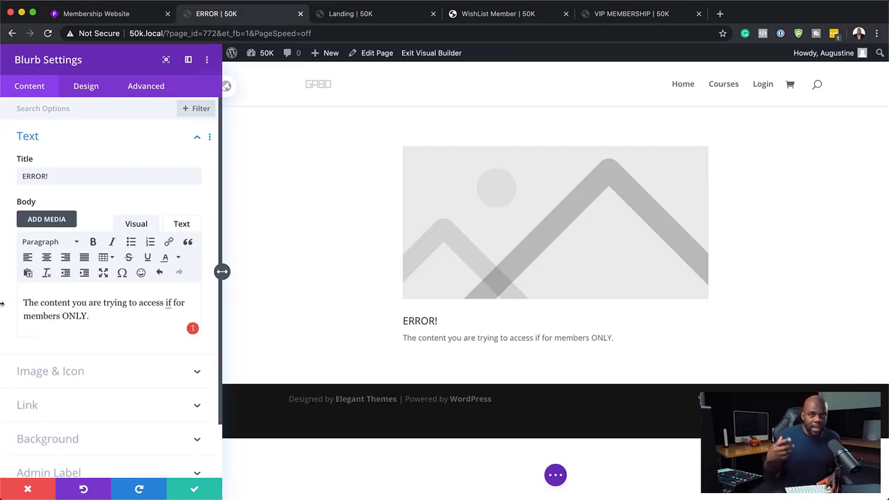
pyautogui.click(635, 15)
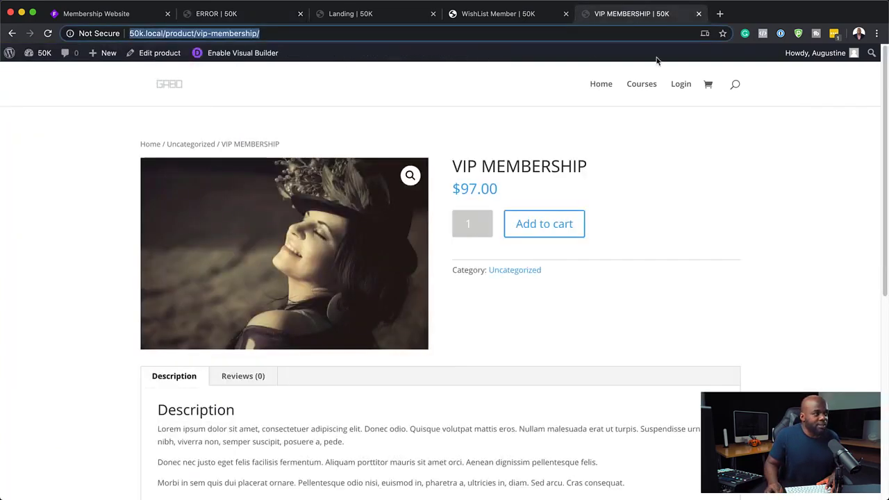
pyautogui.click(257, 13)
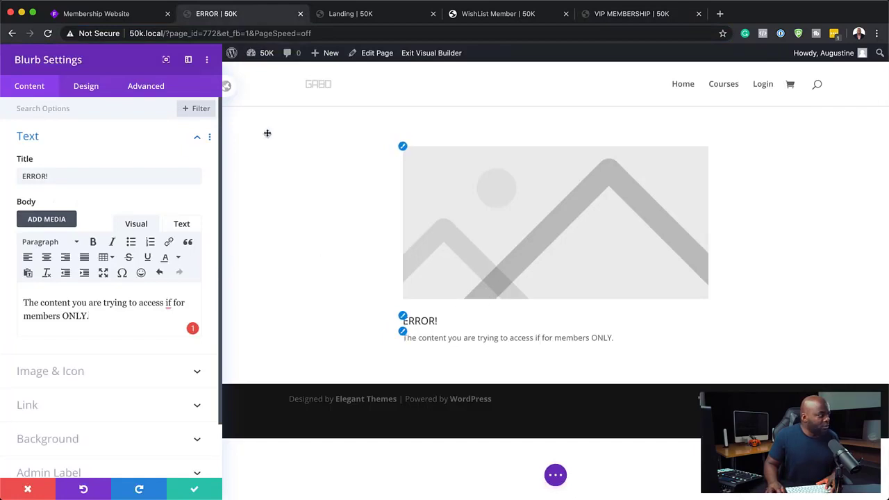
# Step: Replace the blurb's placeholder image with the warning triangle icon
pyautogui.scroll(-1, 143, 381)
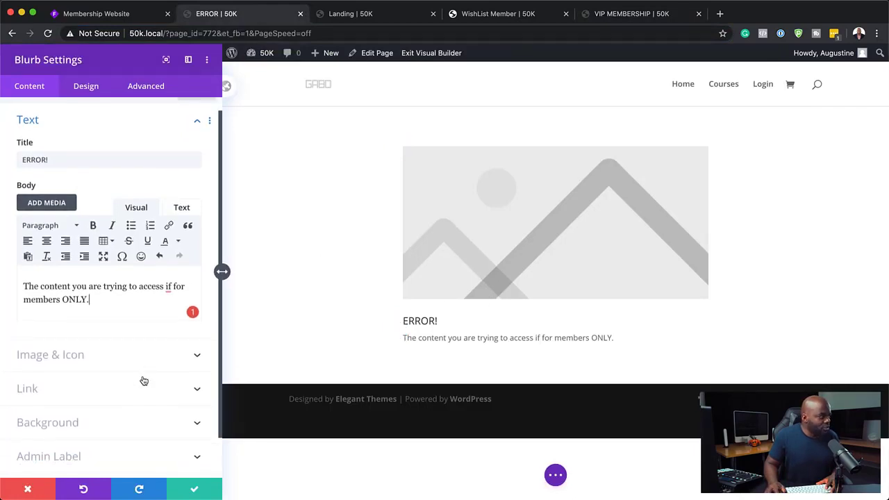
pyautogui.click(105, 360)
pyautogui.click(46, 164)
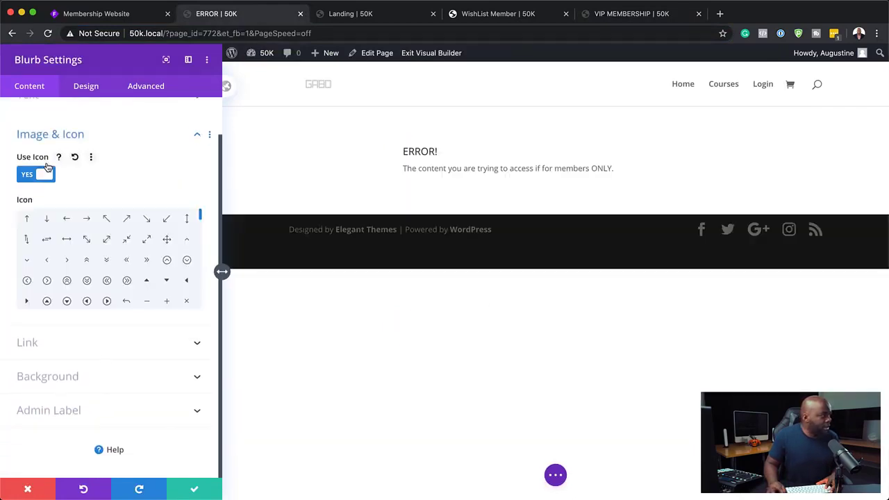
pyautogui.moveTo(201, 218); pyautogui.dragTo(202, 232)
pyautogui.scroll(-1, 104, 264)
pyautogui.click(47, 280)
# Step: Color the blurb's warning icon red and set a custom icon font size of 57px
pyautogui.click(92, 89)
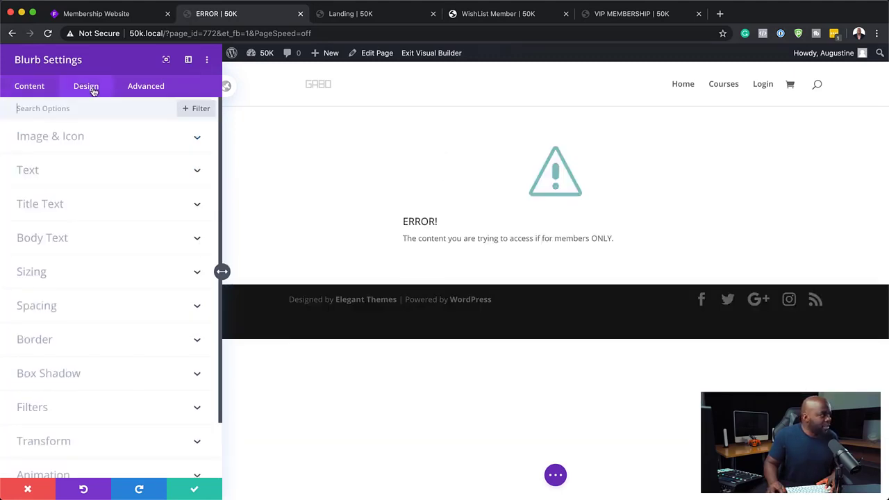
pyautogui.click(61, 139)
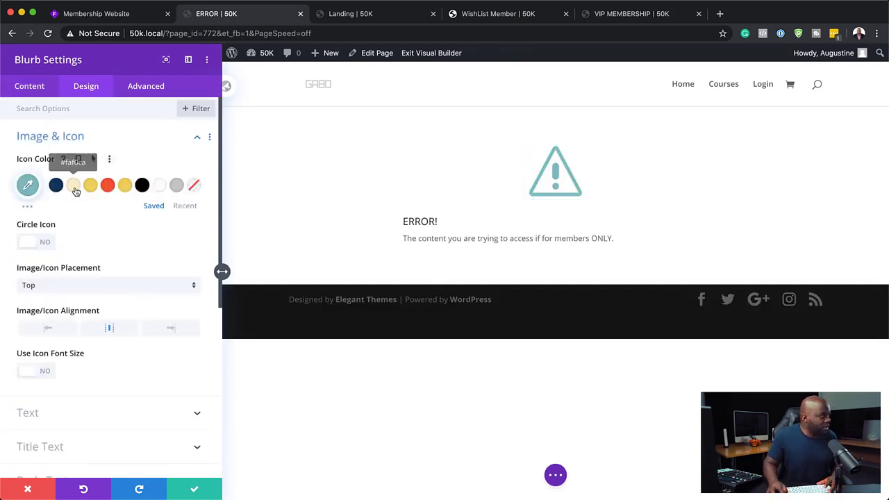
pyautogui.click(108, 184)
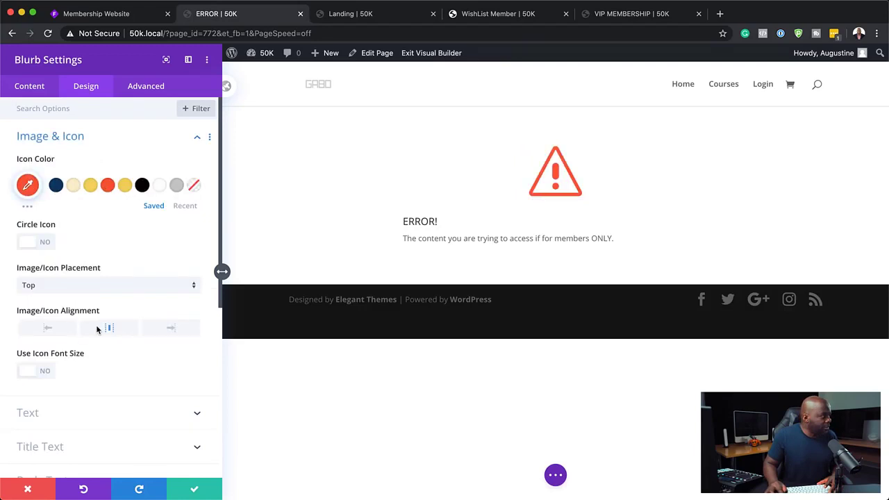
pyautogui.scroll(-2, 100, 384)
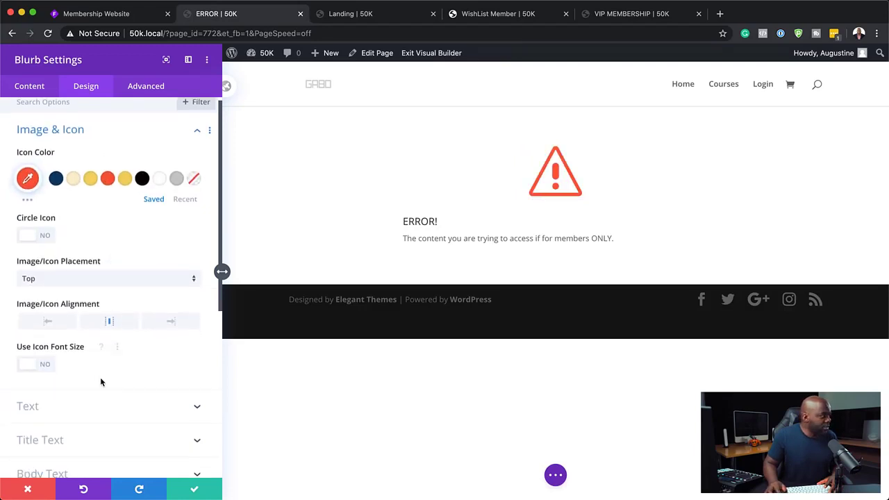
pyautogui.click(46, 298)
pyautogui.moveTo(116, 347); pyautogui.dragTo(73, 346)
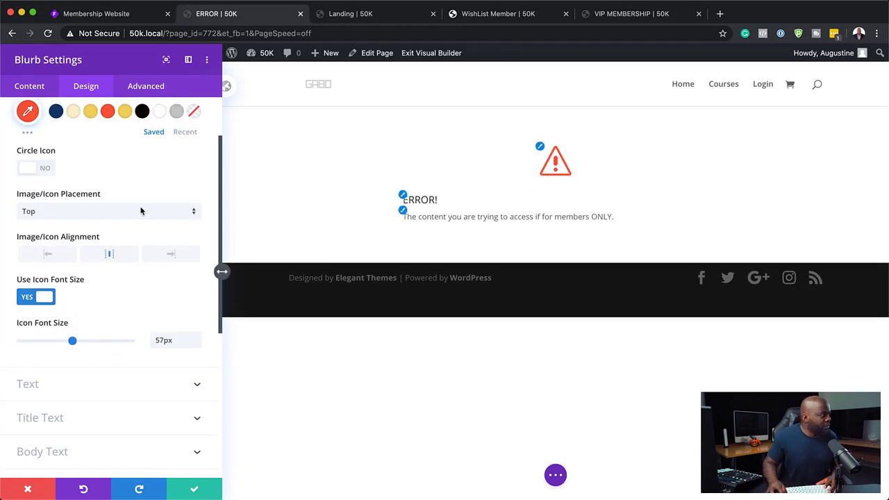
# Step: Center the text alignment of the blurb's title and body
pyautogui.scroll(2, 132, 236)
pyautogui.scroll(-5, 129, 269)
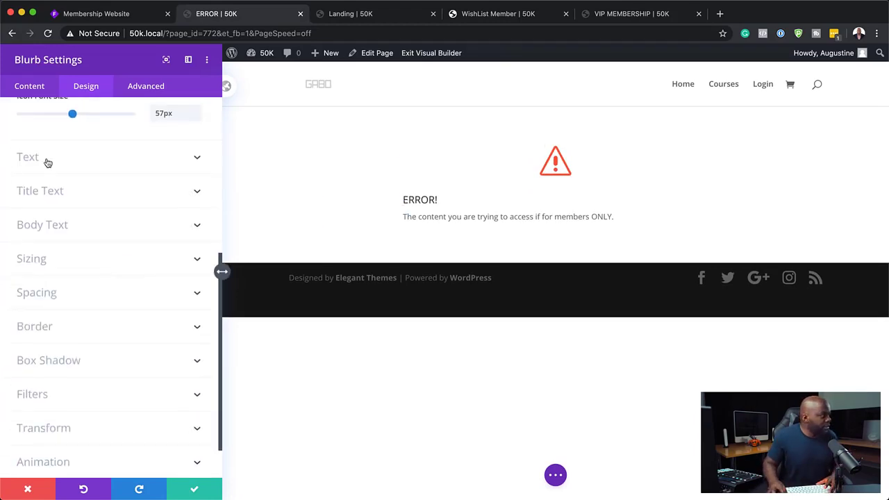
pyautogui.click(21, 159)
pyautogui.click(88, 153)
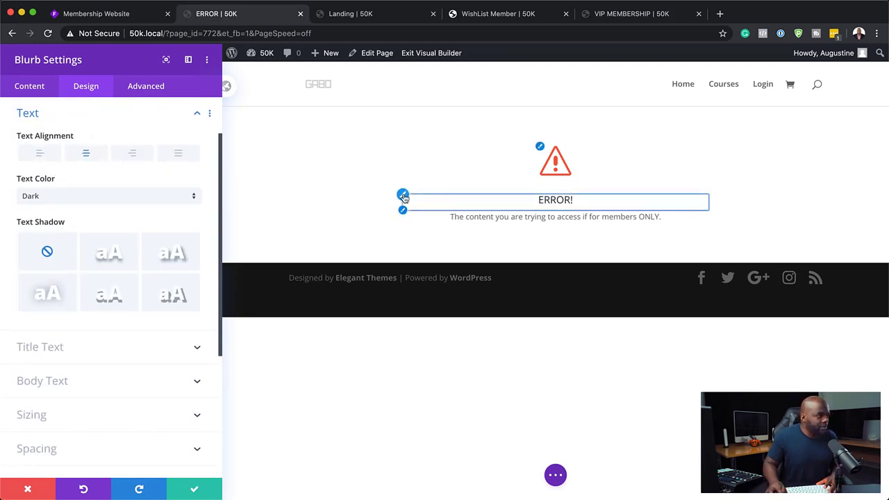
# Step: Make the blurb's ERROR! title bold and set its text size to 41px
pyautogui.click(403, 196)
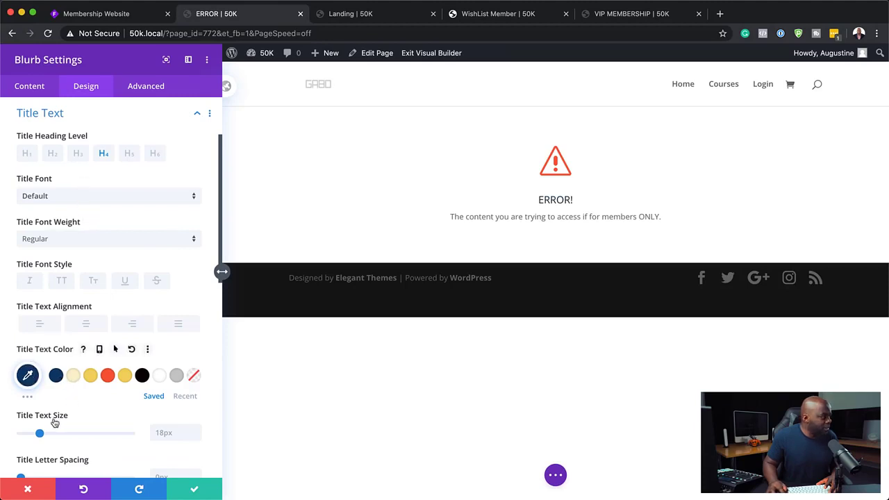
pyautogui.click(53, 239)
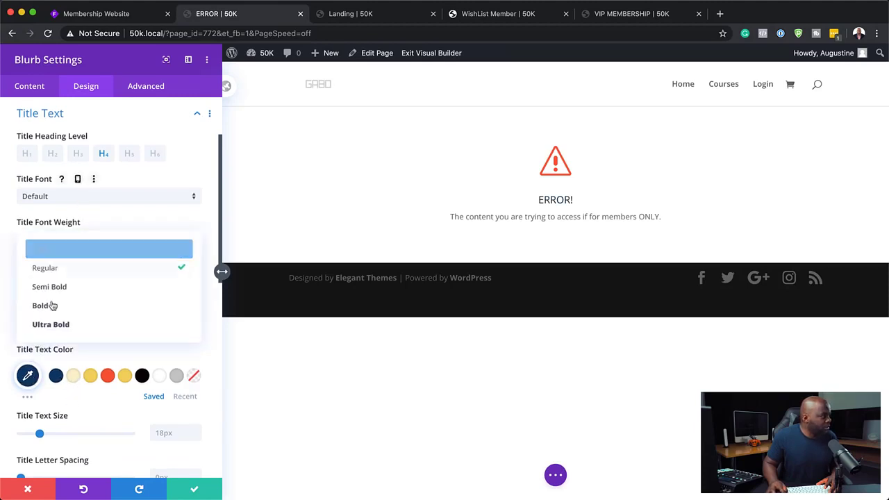
pyautogui.click(51, 307)
pyautogui.moveTo(40, 433); pyautogui.dragTo(65, 436)
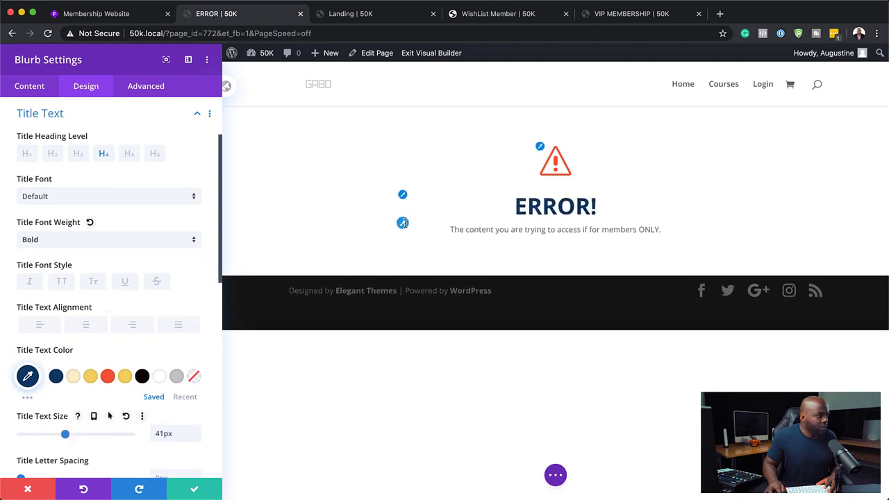
# Step: Set the blurb's body text to black at 16px and save the module settings
pyautogui.click(404, 228)
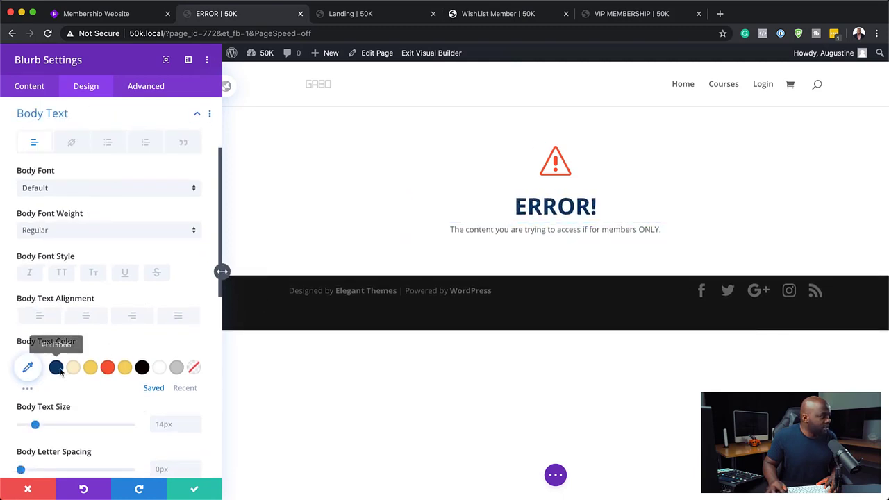
pyautogui.click(143, 369)
pyautogui.moveTo(34, 424); pyautogui.dragTo(37, 429)
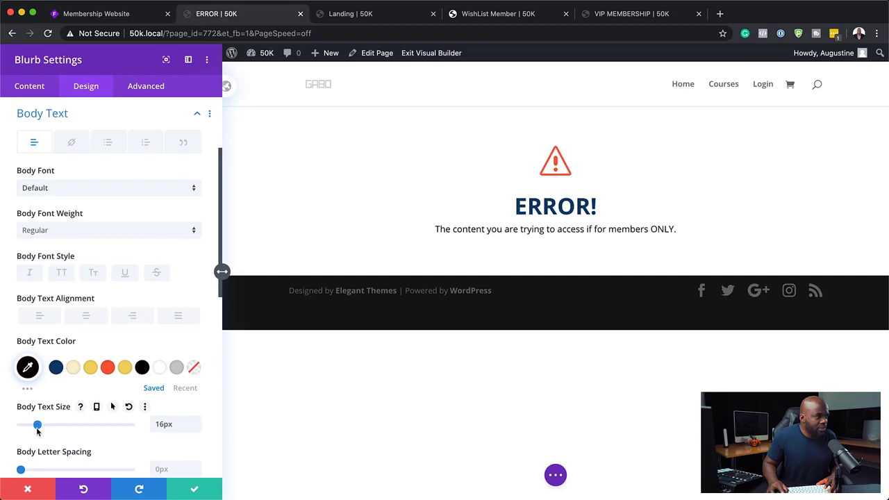
pyautogui.click(192, 489)
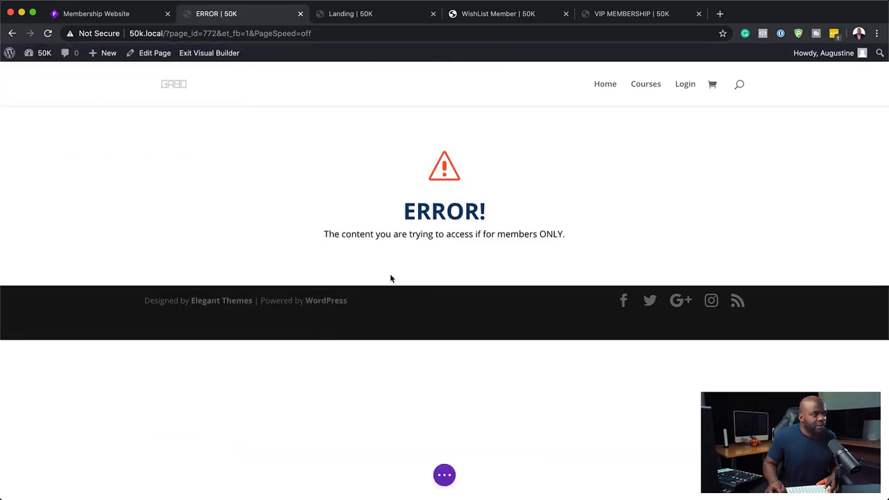
# Step: Add a Button module below the blurb with the text "Become a member!"
pyautogui.click(444, 222)
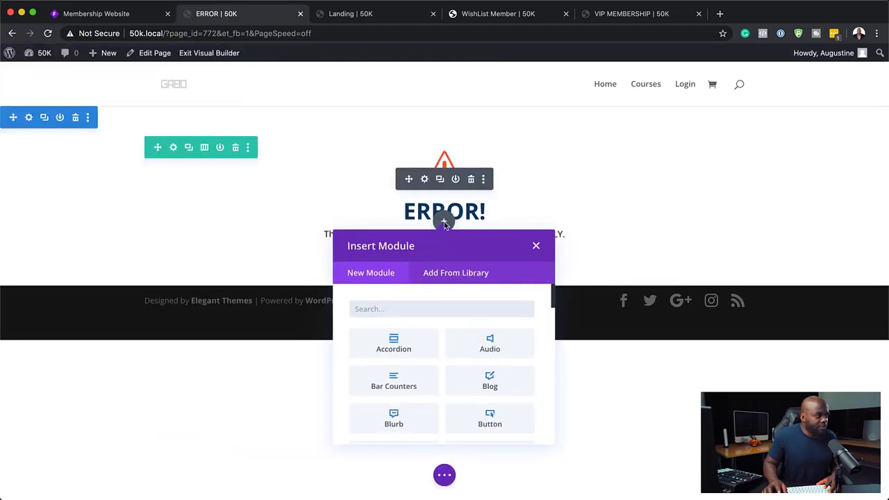
pyautogui.write('Button')
pyautogui.click(418, 345)
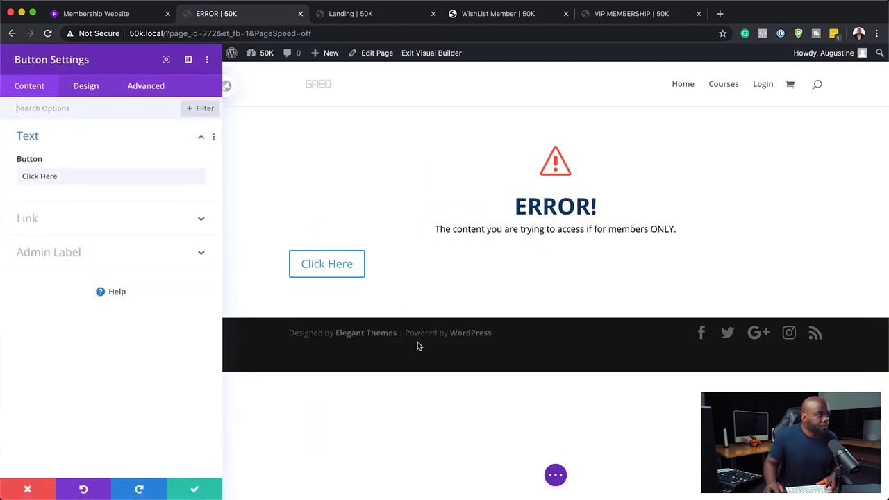
pyautogui.tripleClick(63, 176)
pyautogui.write('Be')
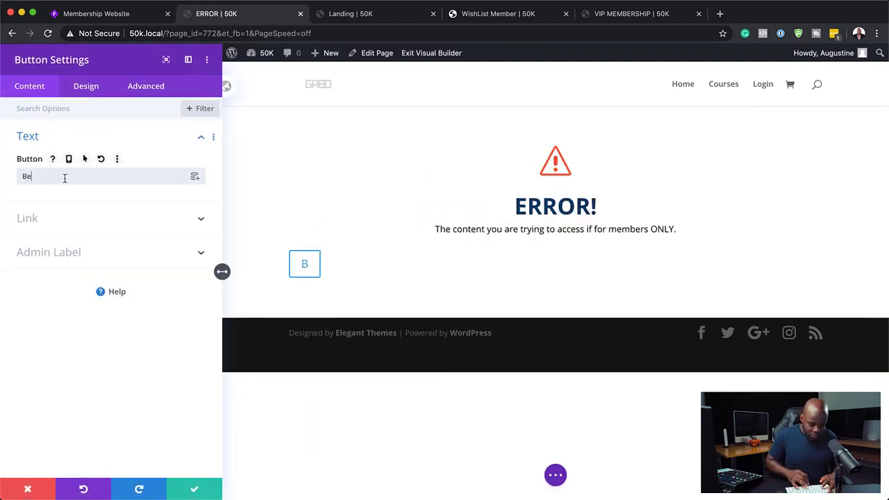
pyautogui.write('come a member!')
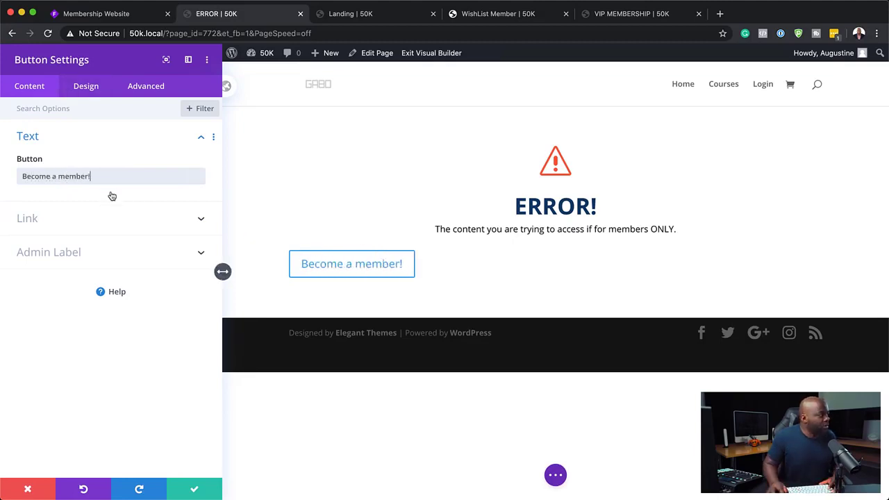
pyautogui.click(55, 226)
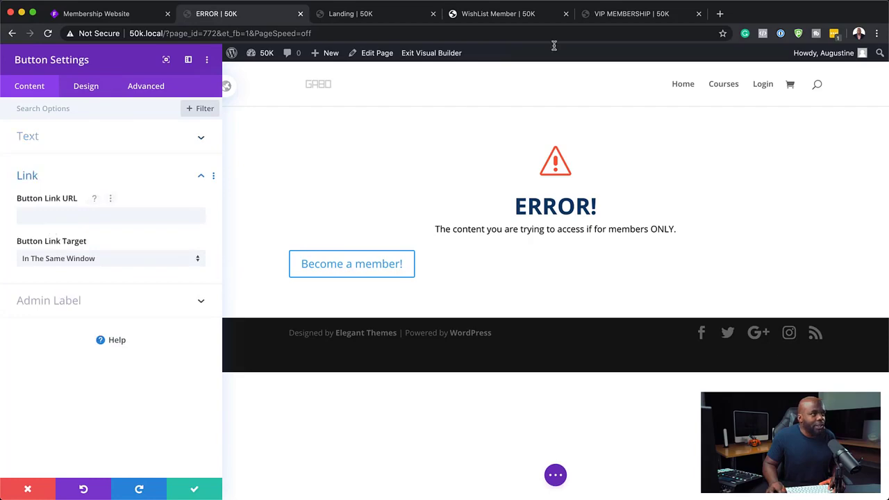
pyautogui.click(646, 16)
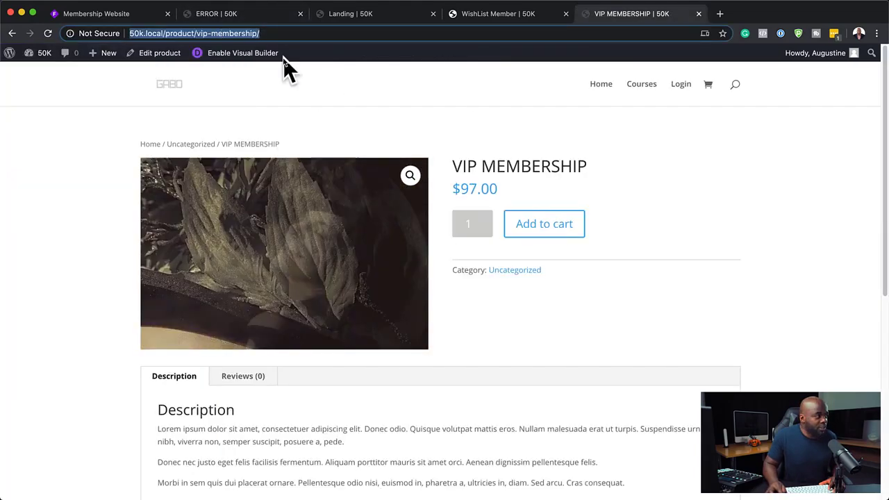
pyautogui.click(256, 17)
pyautogui.click(94, 215)
pyautogui.write('http://50k.local/product/vip-membership/')
pyautogui.press('BackSpace')
# Step: Center the "Become a member!" button and close its settings
pyautogui.click(84, 87)
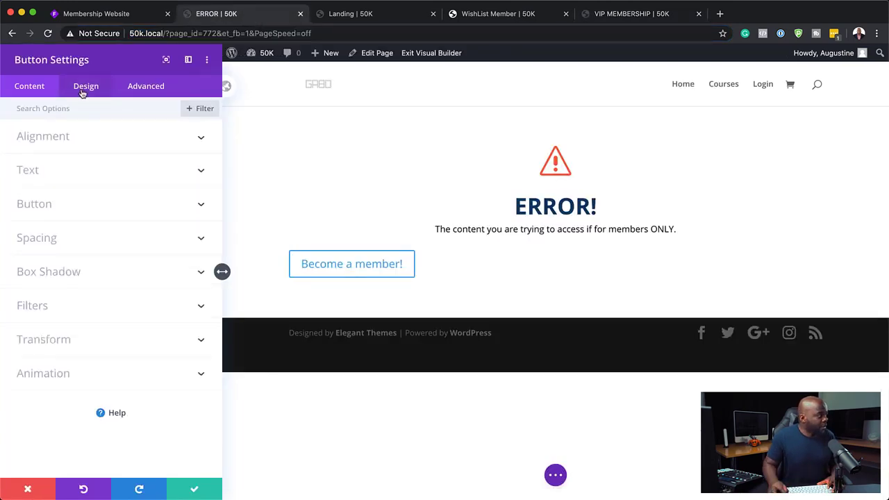
pyautogui.click(78, 139)
pyautogui.click(108, 177)
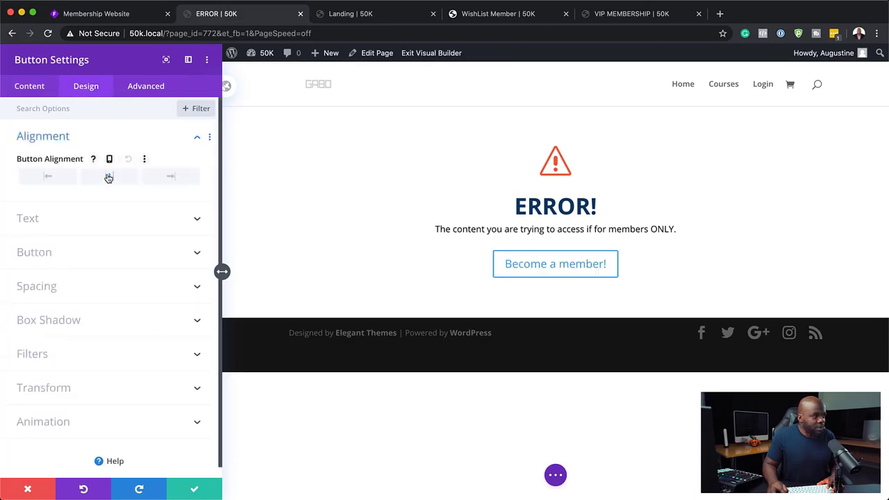
pyautogui.press('Escape')
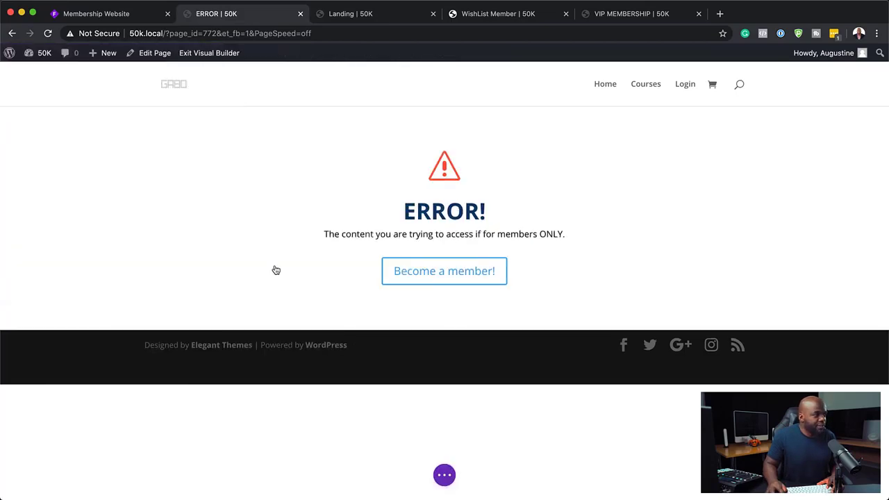
# Step: Enlarge the ERROR page section's top and bottom padding equally to add space around the message
pyautogui.moveTo(233, 117); pyautogui.dragTo(233, 157)
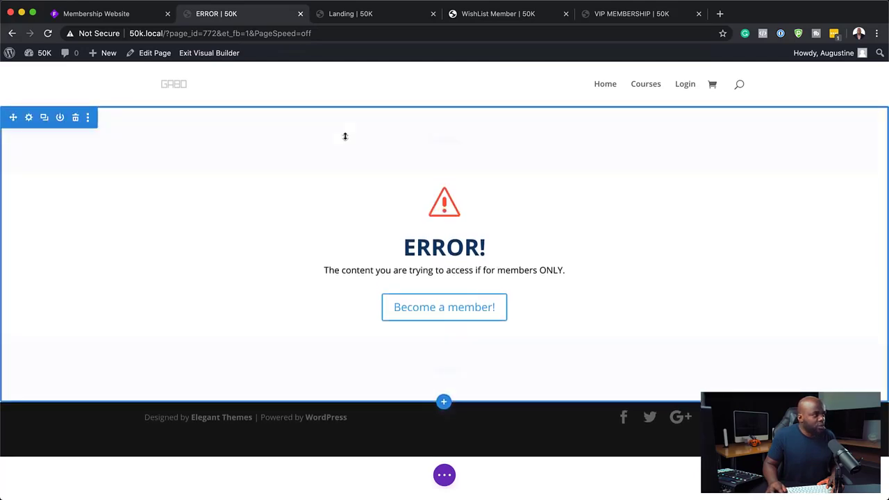
pyautogui.moveTo(345, 139); pyautogui.dragTo(346, 157)
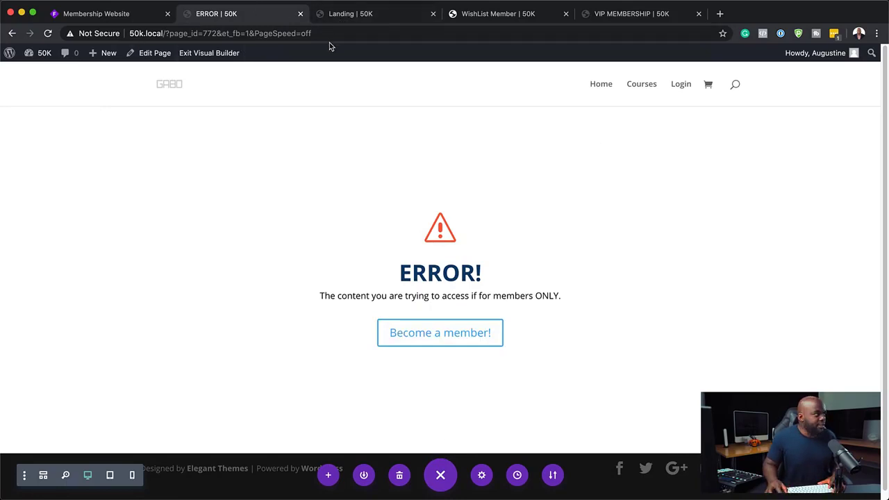
pyautogui.click(662, 19)
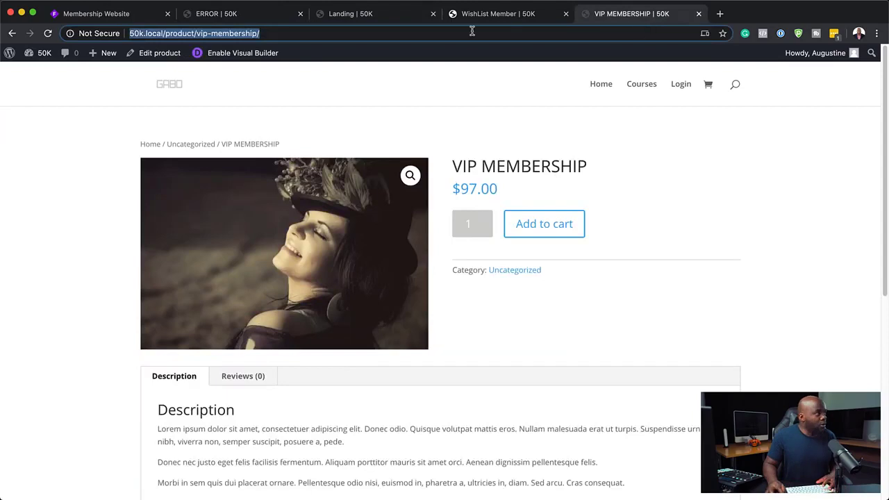
pyautogui.click(349, 14)
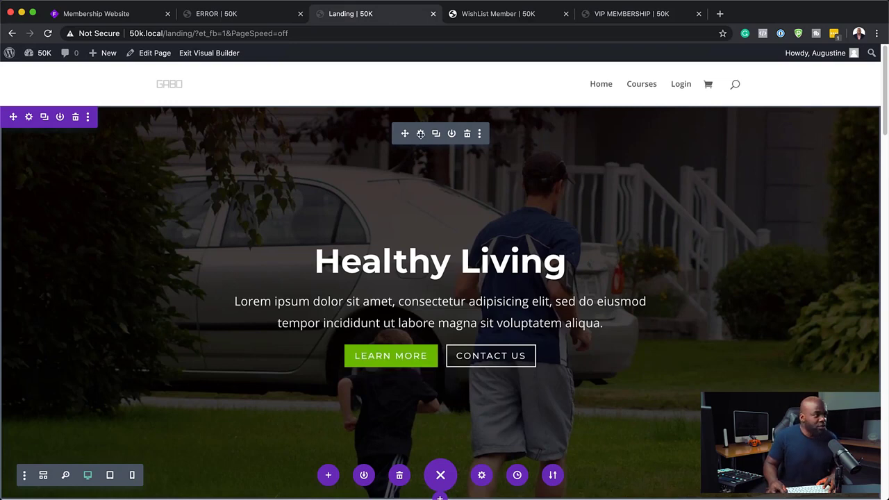
pyautogui.click(420, 134)
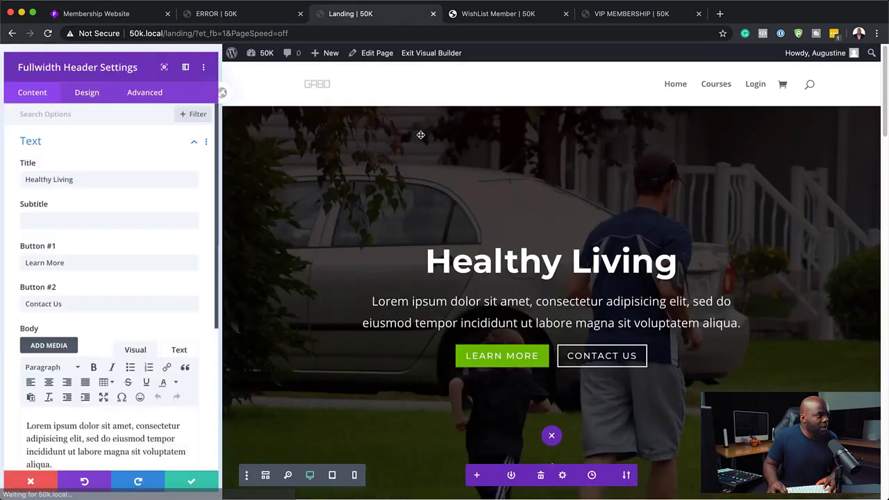
pyautogui.scroll(-2, 113, 327)
pyautogui.scroll(-3, 114, 330)
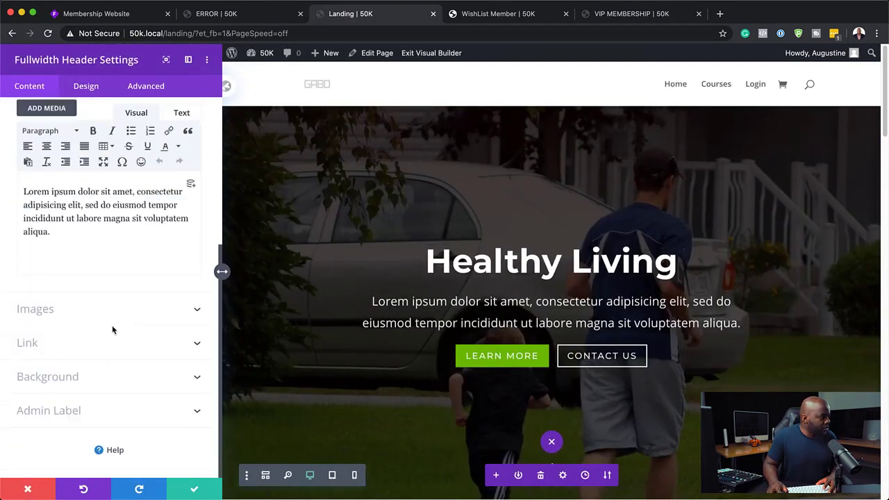
pyautogui.click(55, 347)
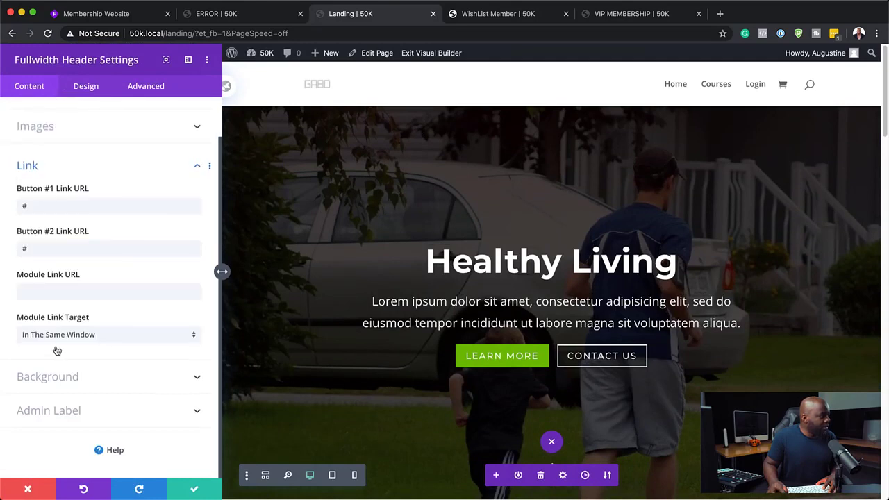
pyautogui.click(46, 206)
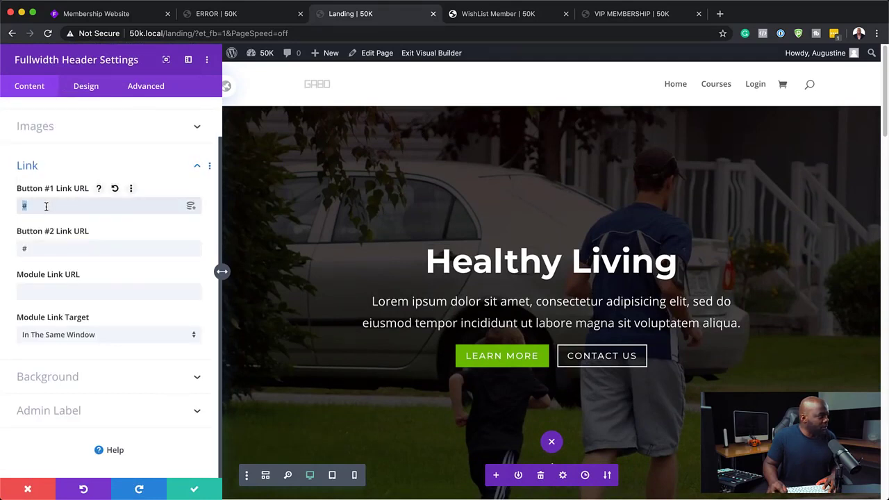
pyautogui.write('http://50k.local/product/vip-membership/')
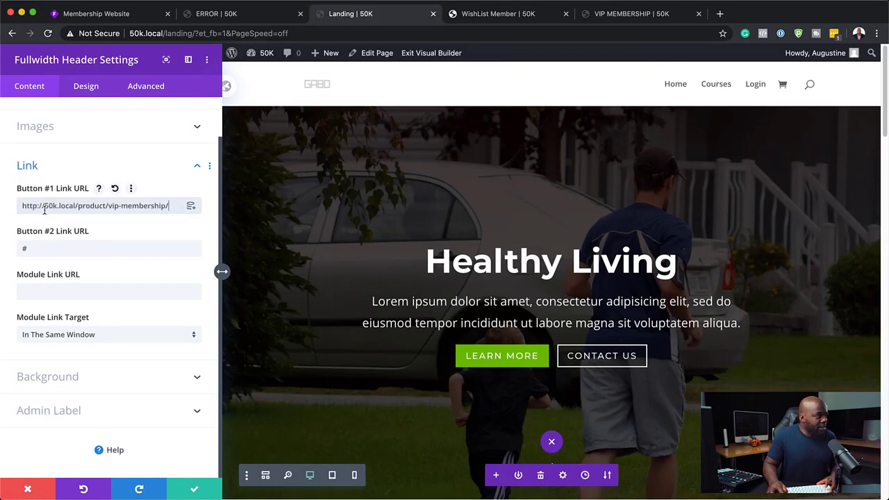
pyautogui.click(193, 491)
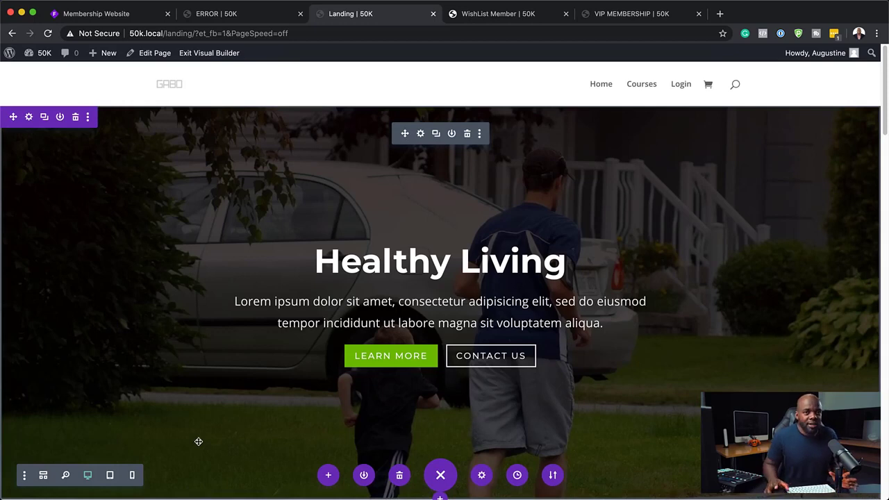
# Step: Leave the ERROR page for the WordPress dashboard and view Post One from the list of posts
pyautogui.click(271, 15)
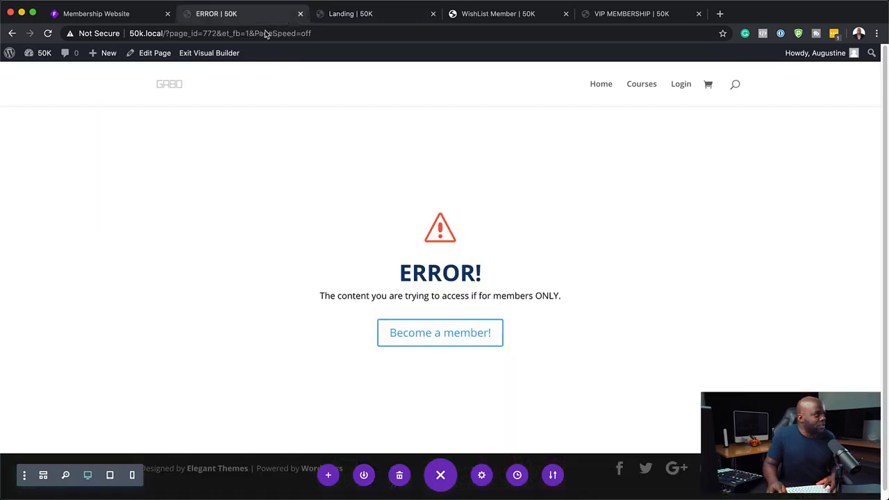
pyautogui.moveTo(42, 54)
pyautogui.click(43, 77)
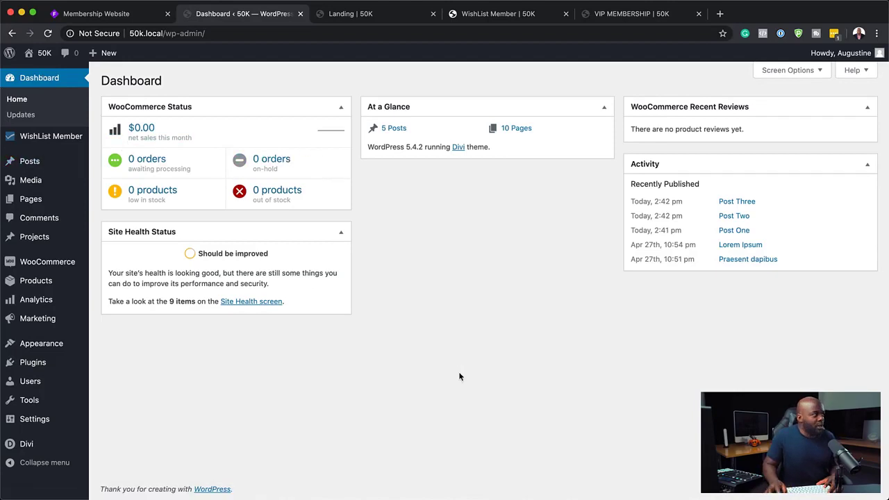
pyautogui.moveTo(58, 166)
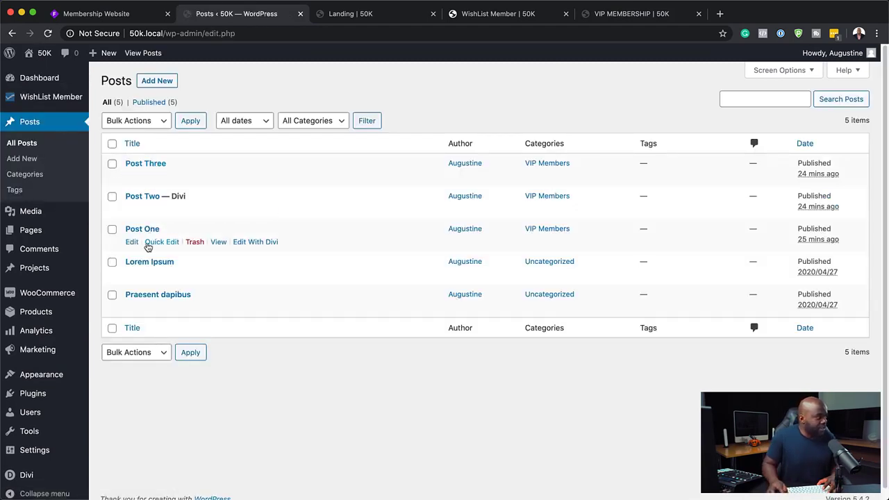
pyautogui.click(219, 242)
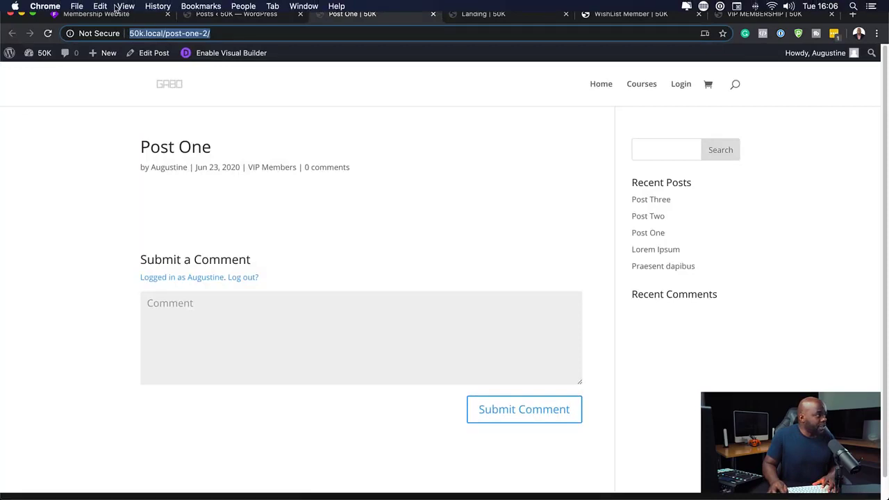
# Step: Load 50k.local/post-one-2/ in a new incognito window to check Post One as a logged-out visitor
pyautogui.click(77, 6)
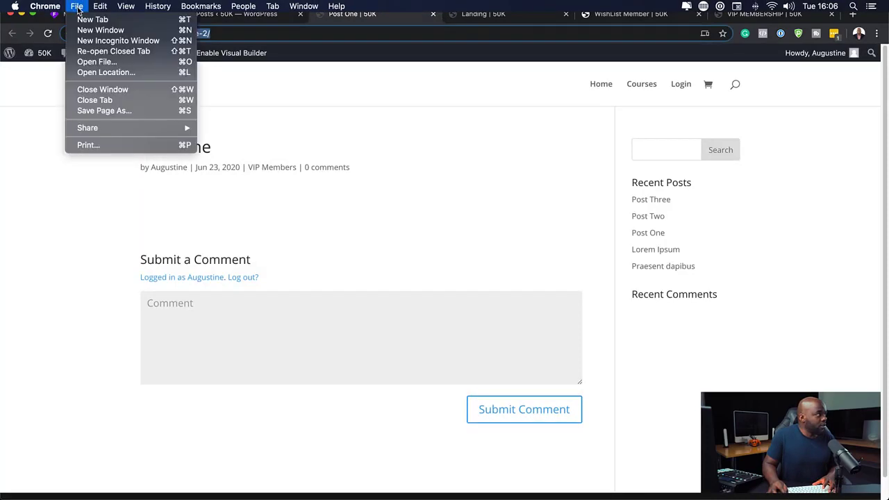
pyautogui.click(109, 41)
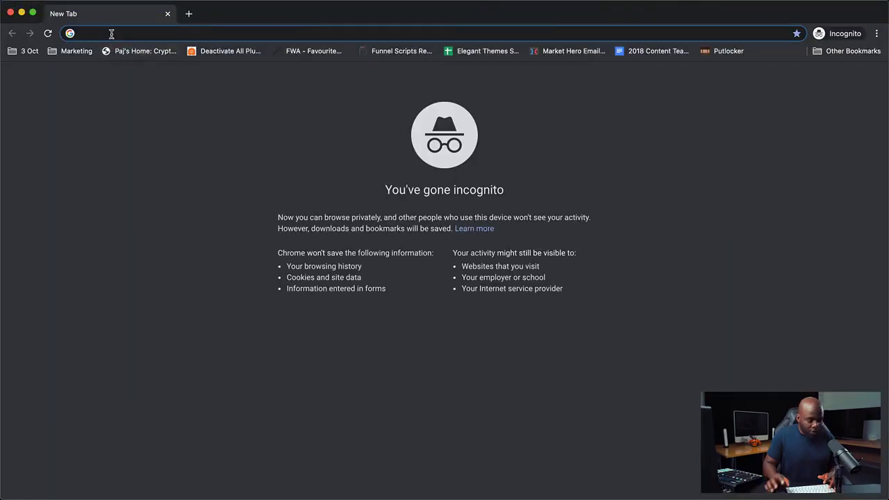
pyautogui.write('50k.local/post-one-2/')
pyautogui.press('Return')
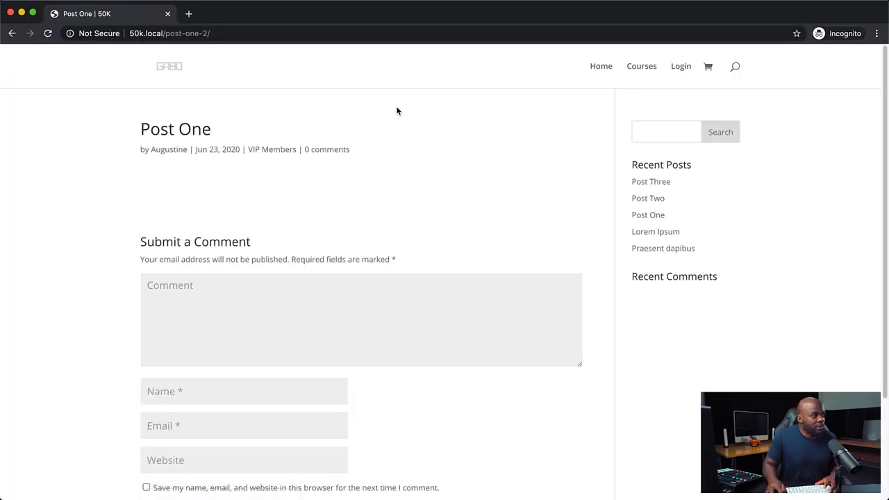
pyautogui.moveTo(294, 12); pyautogui.dragTo(619, 150)
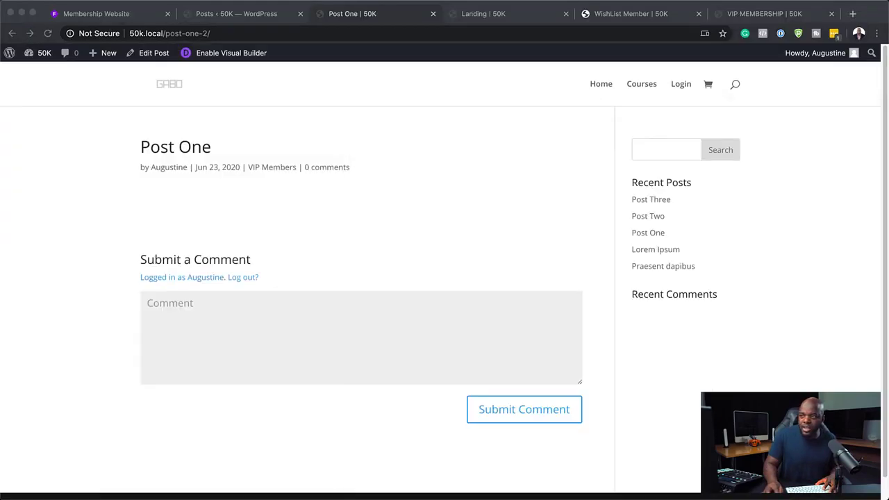
# Step: In WishList Member's content protection for categories, set the VIP Members category's protection status to Protected
pyautogui.click(247, 13)
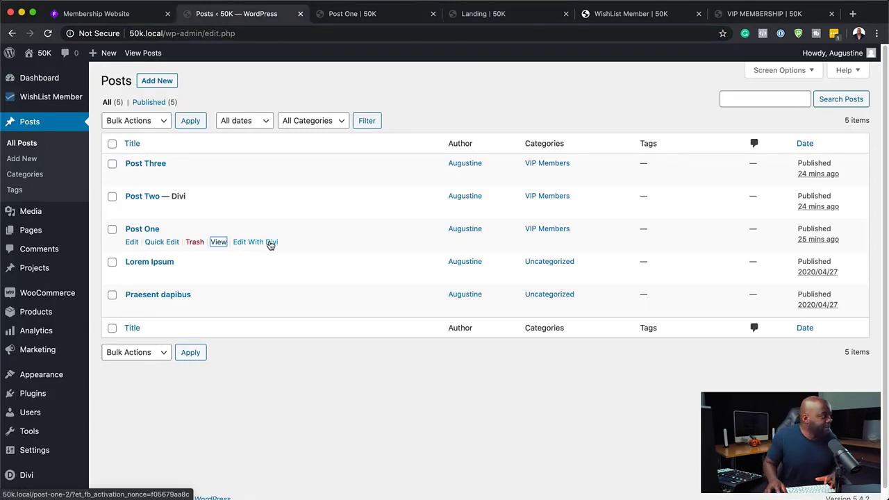
pyautogui.moveTo(77, 319)
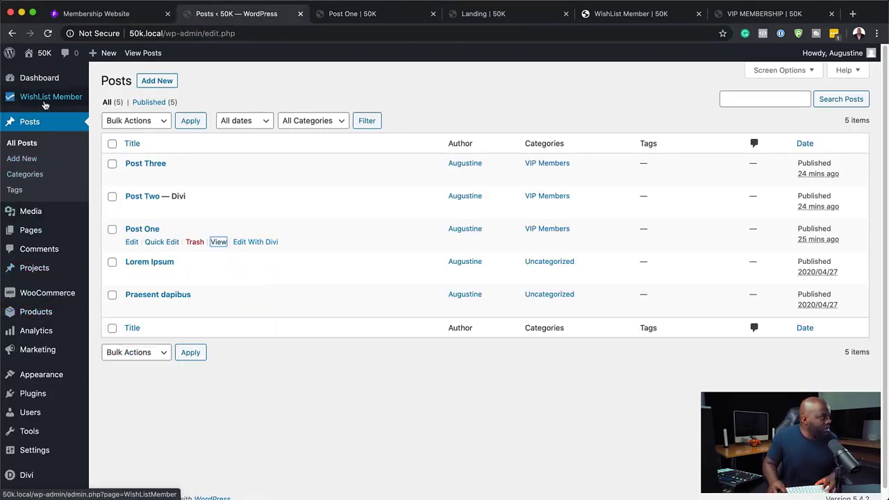
pyautogui.moveTo(46, 101)
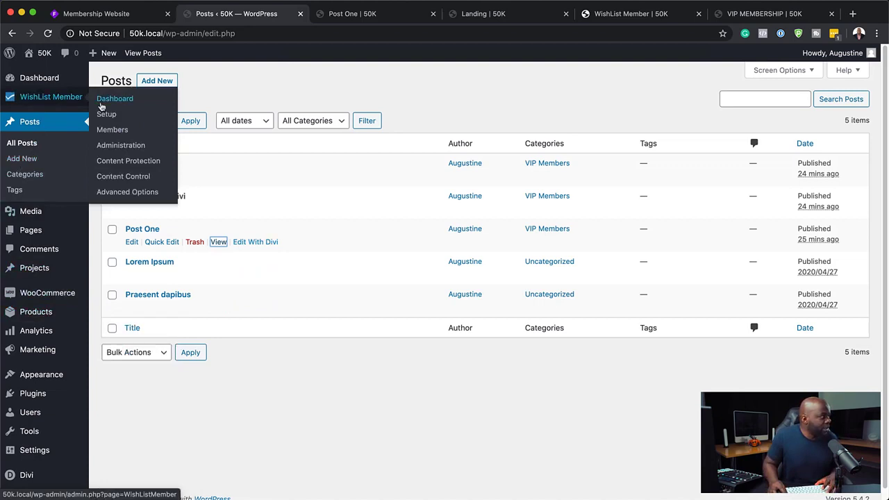
pyautogui.click(129, 161)
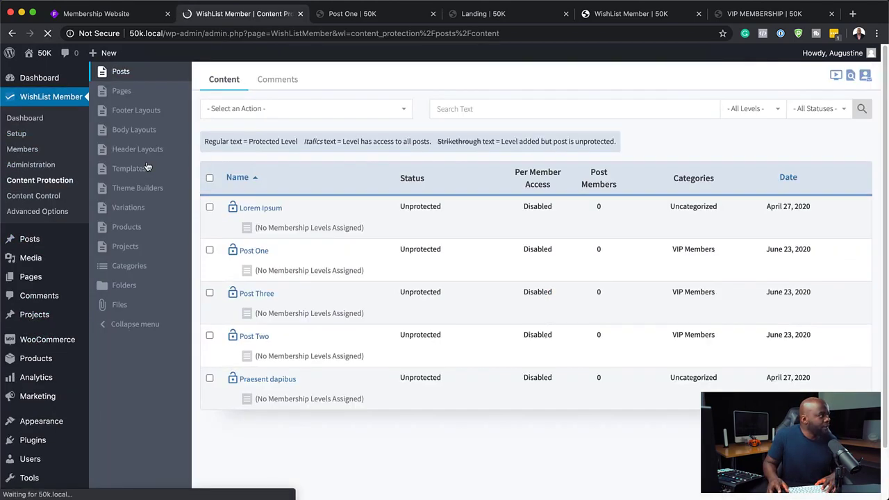
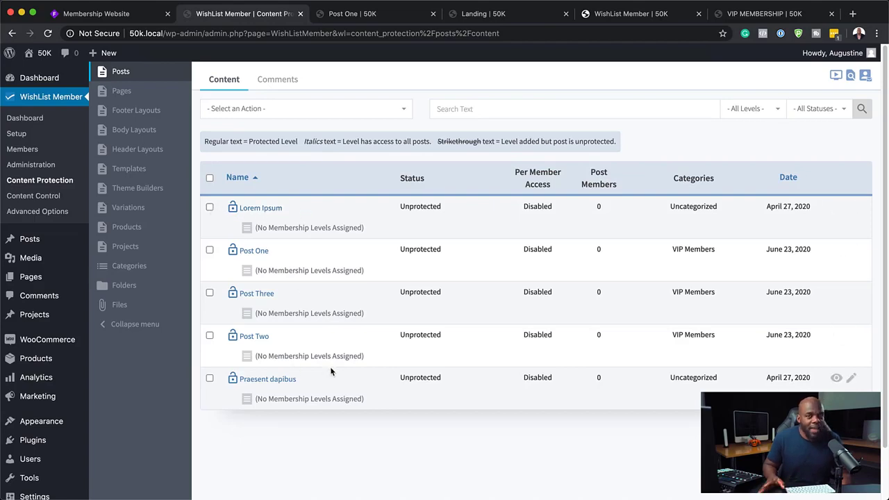
pyautogui.click(131, 271)
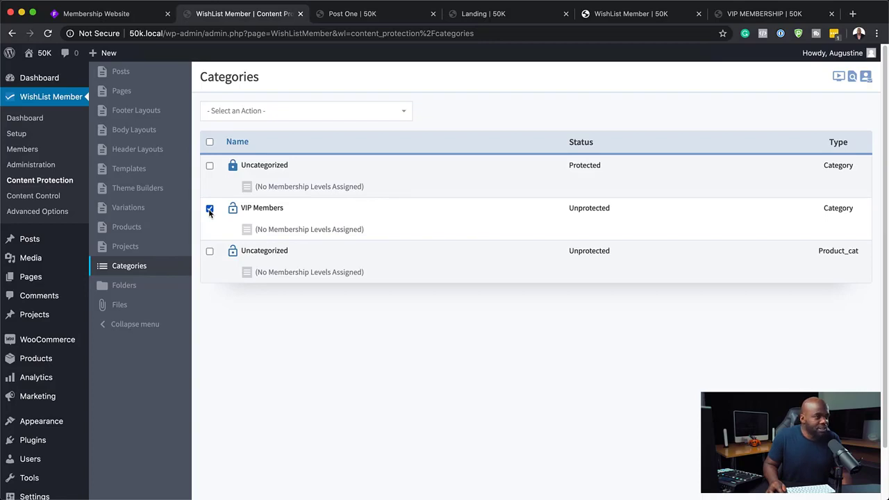
pyautogui.click(310, 113)
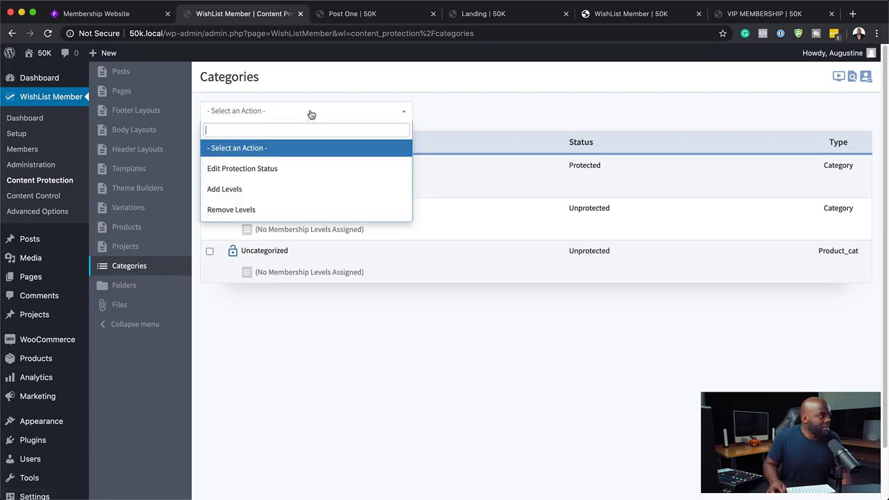
pyautogui.click(322, 168)
pyautogui.click(416, 142)
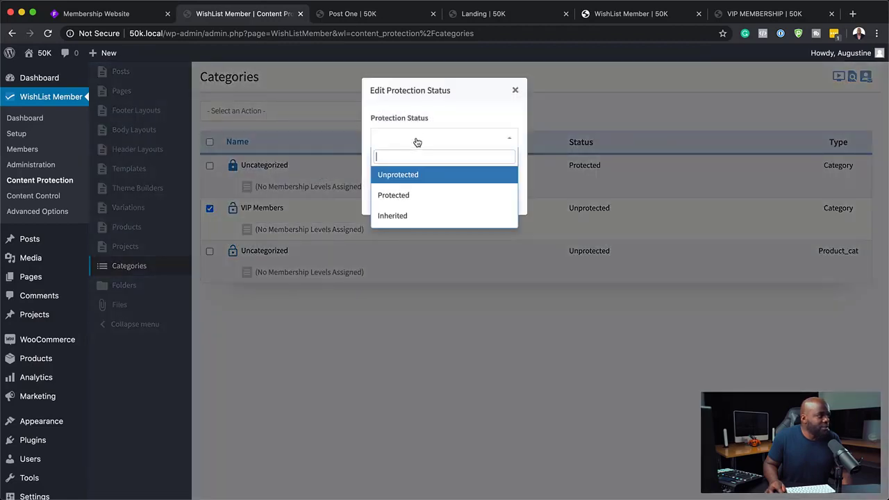
pyautogui.click(415, 196)
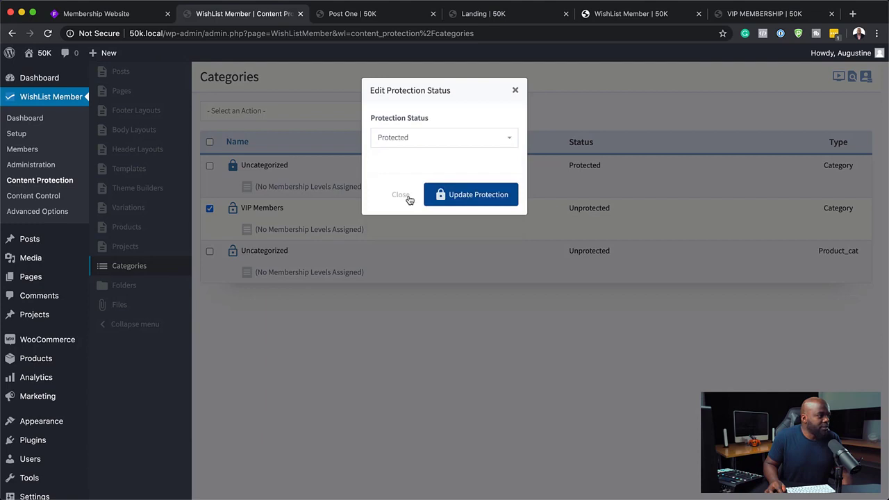
pyautogui.click(495, 196)
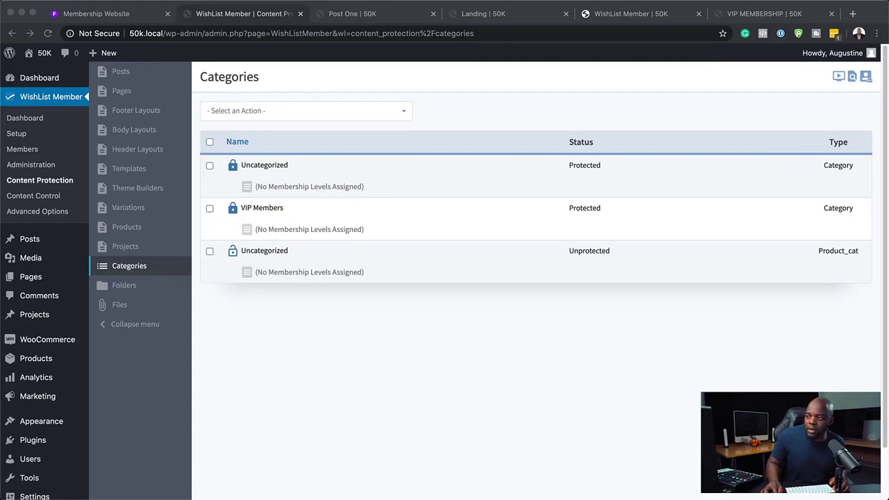
# Step: Test logged-out access to Post One, Post Three and the Lorem Ipsum post in the incognito window
pyautogui.press('super+grave')
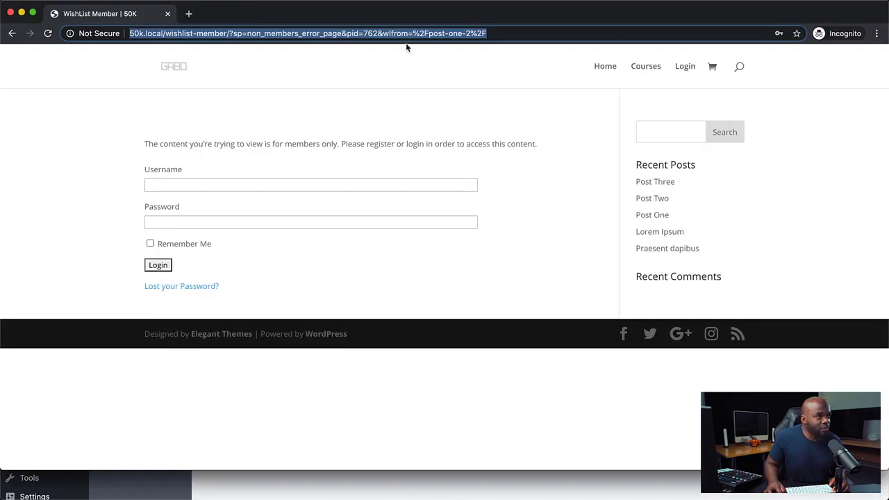
pyautogui.click(662, 217)
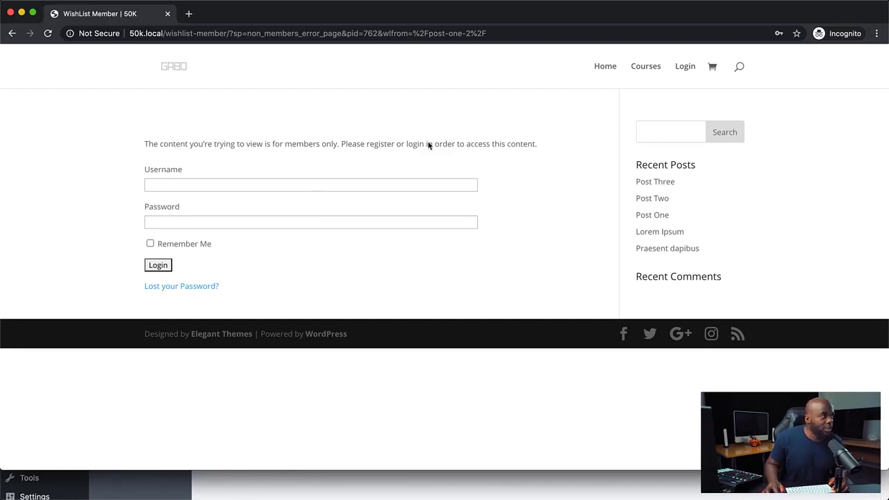
pyautogui.click(655, 182)
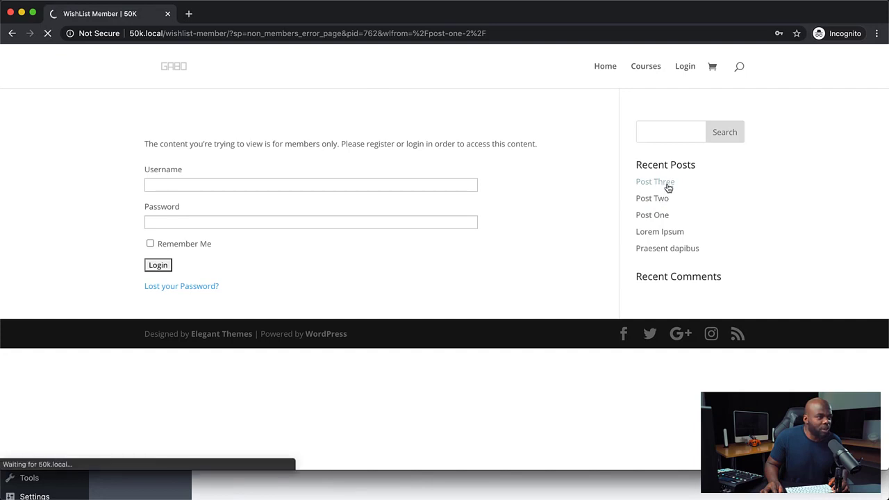
pyautogui.click(674, 232)
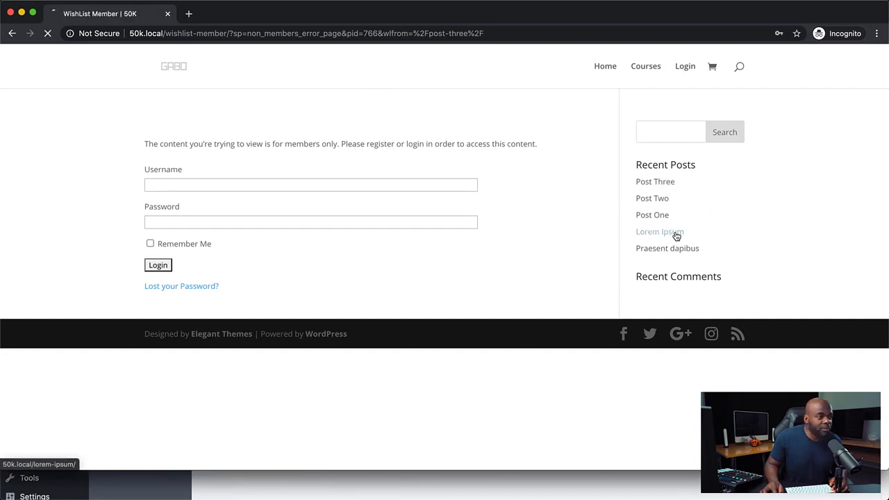
pyautogui.scroll(-12, 448, 236)
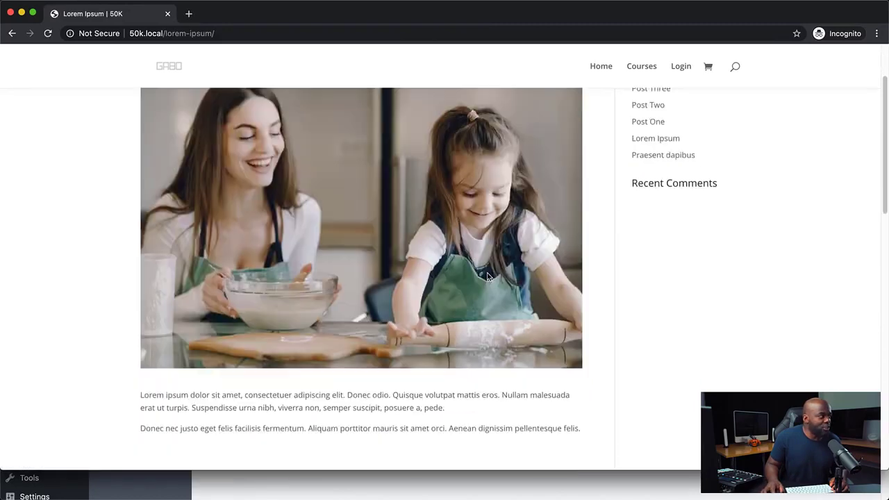
pyautogui.scroll(10, 487, 273)
pyautogui.scroll(3, 486, 273)
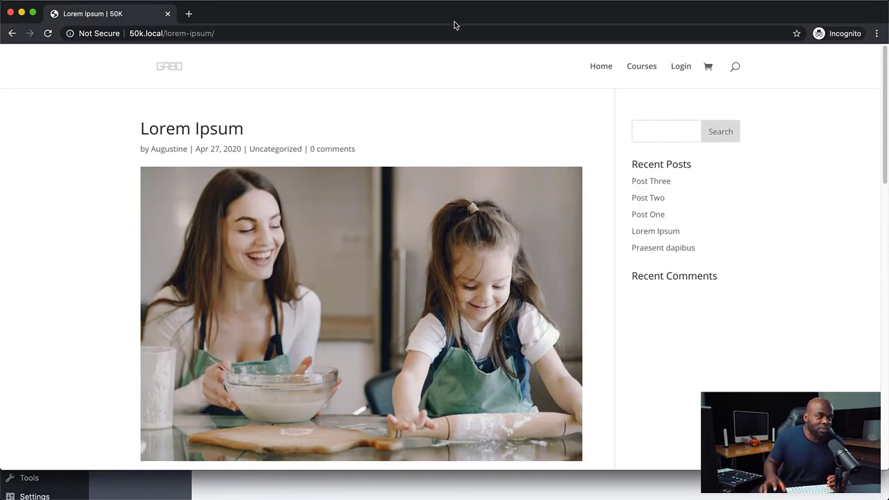
pyautogui.moveTo(463, 24); pyautogui.dragTo(888, 71)
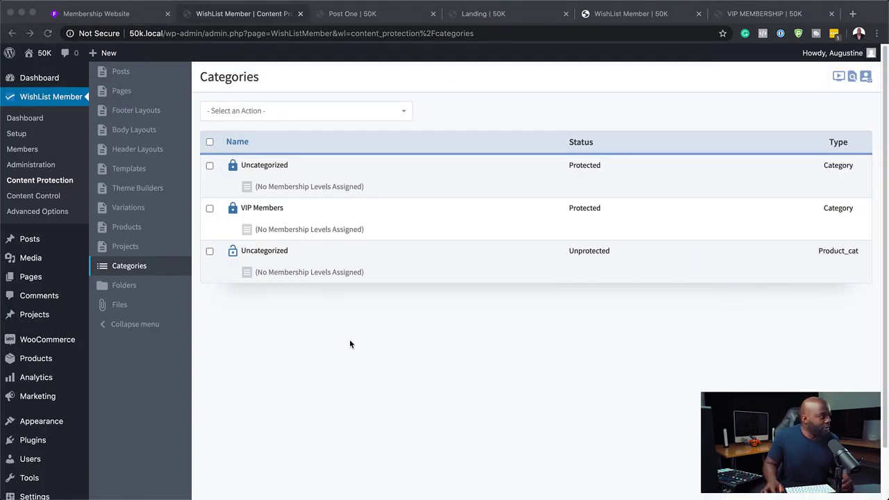
# Step: In WishList Member's advanced options, open the Non-Members error page configuration and select the URL option
pyautogui.click(61, 215)
pyautogui.click(63, 211)
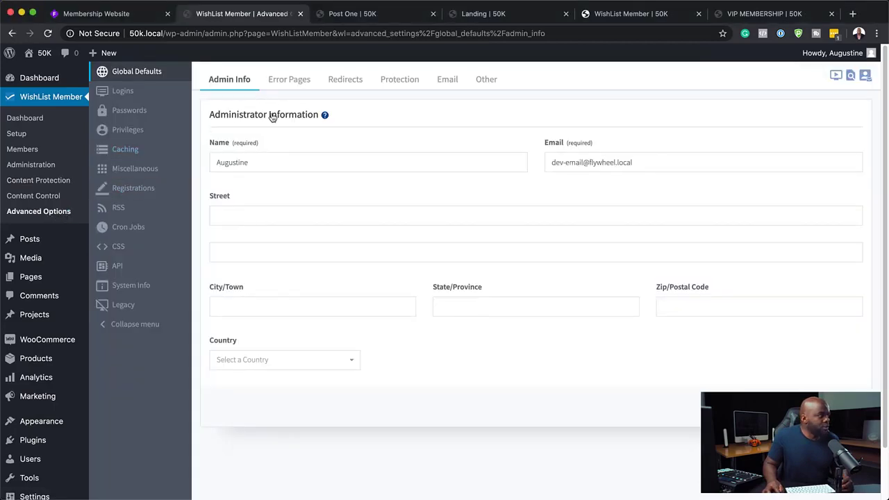
pyautogui.click(296, 83)
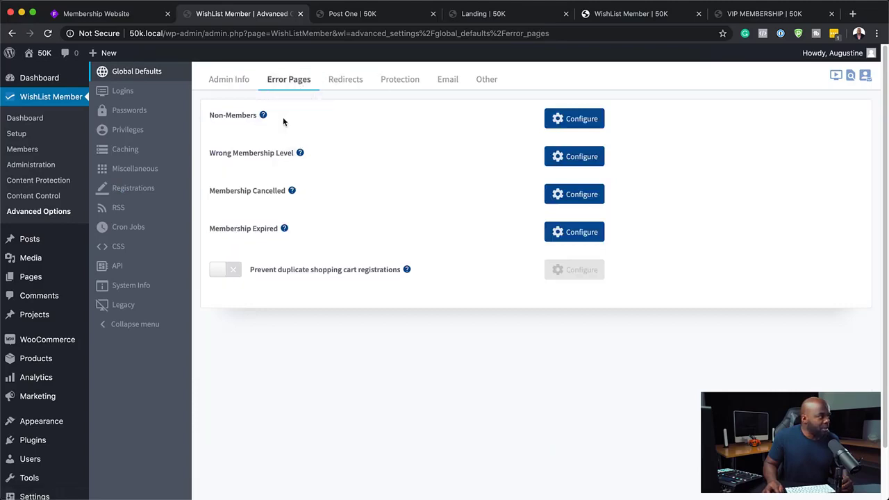
pyautogui.click(585, 119)
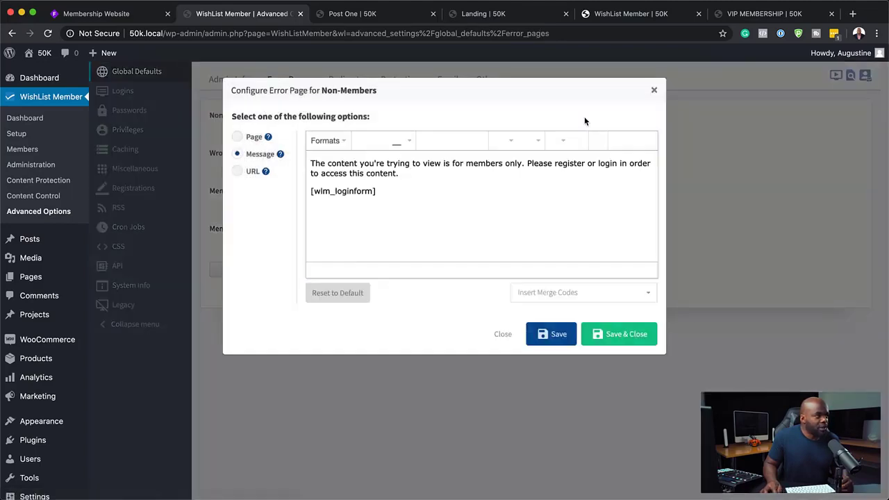
pyautogui.click(237, 172)
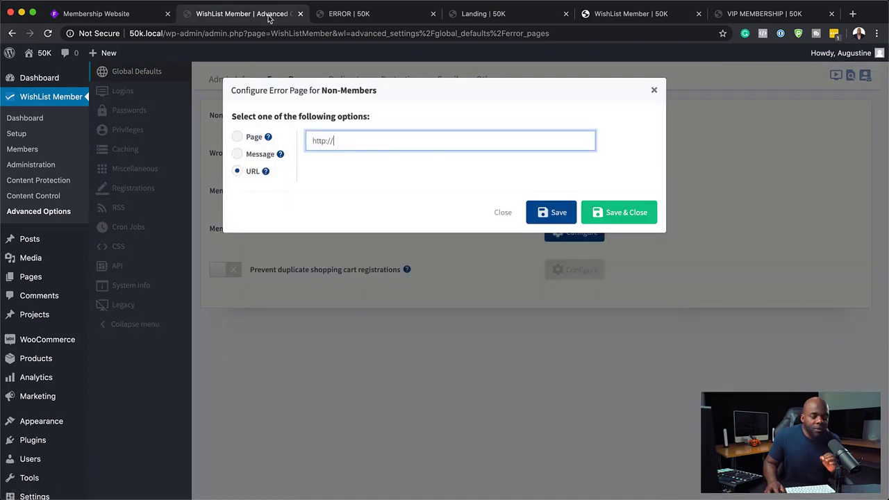
# Step: Copy the ERROR page's address, 50k.local/error/, and test its "Become a member!" link
pyautogui.click(378, 16)
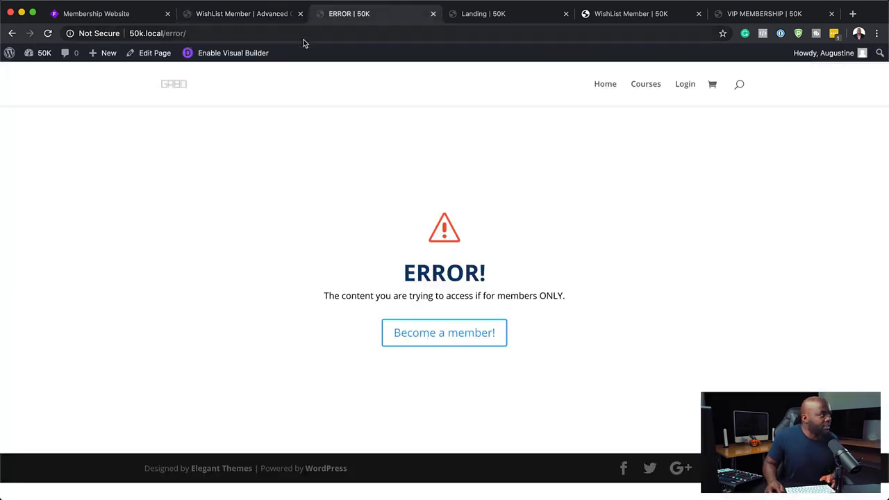
pyautogui.click(301, 39)
pyautogui.press('super+c')
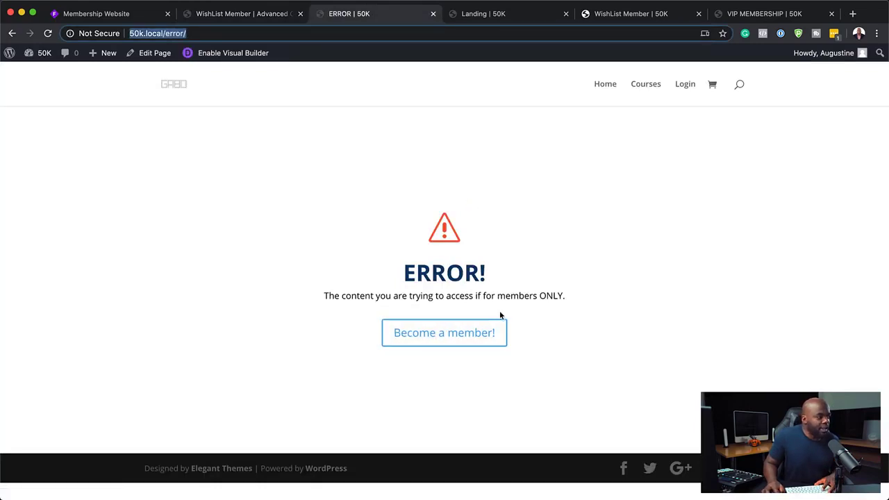
pyautogui.click(459, 338)
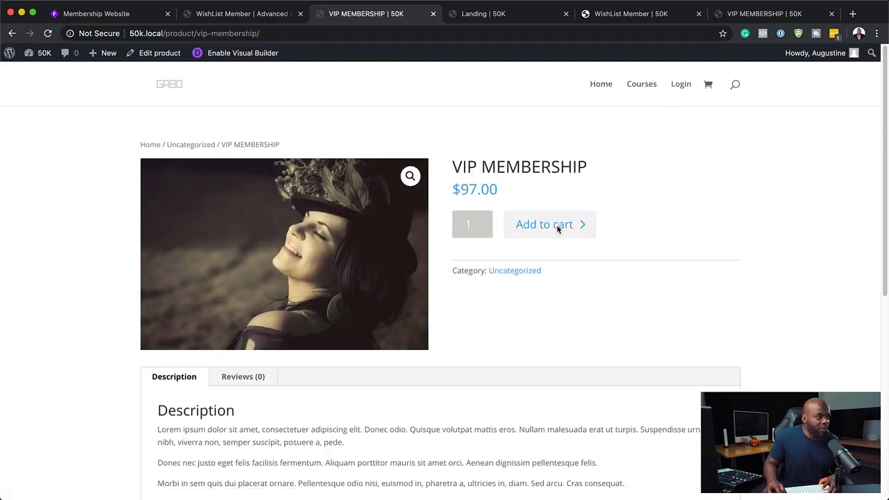
pyautogui.click(278, 17)
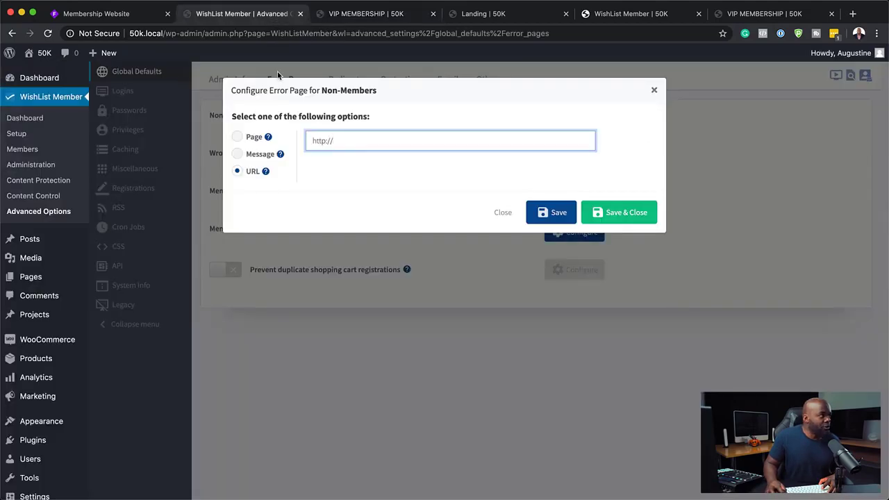
pyautogui.tripleClick(354, 139)
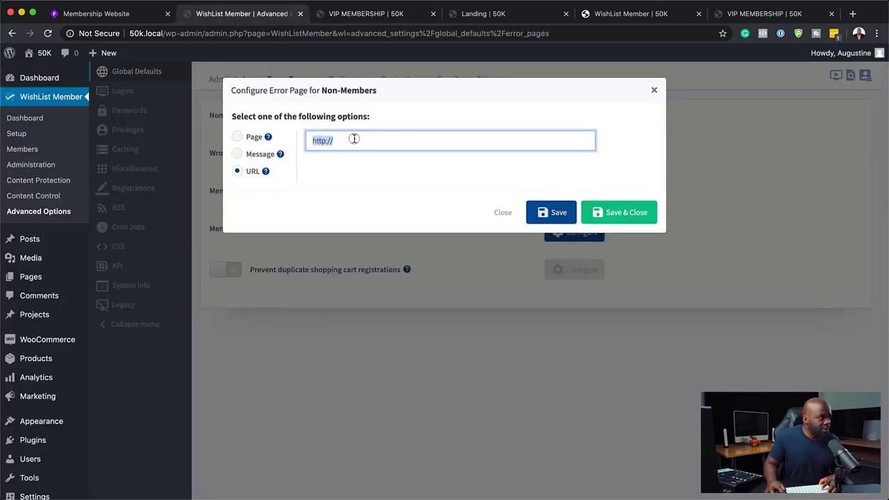
pyautogui.press('super+v')
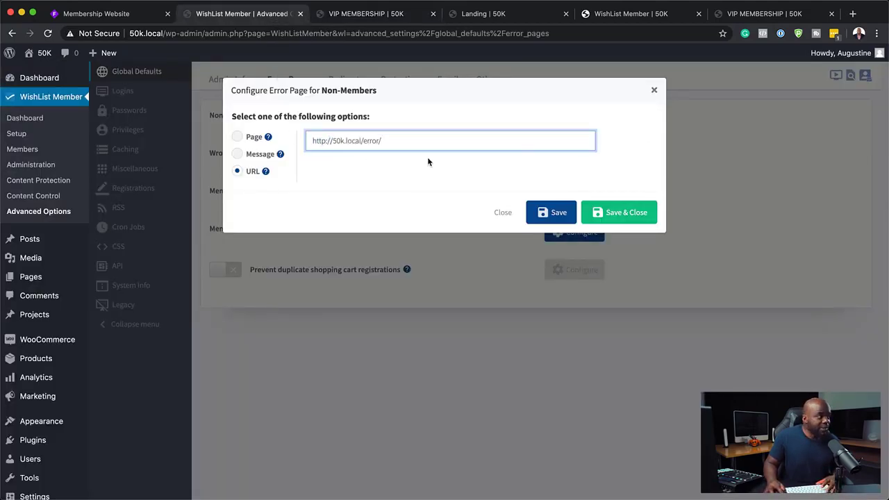
pyautogui.click(626, 215)
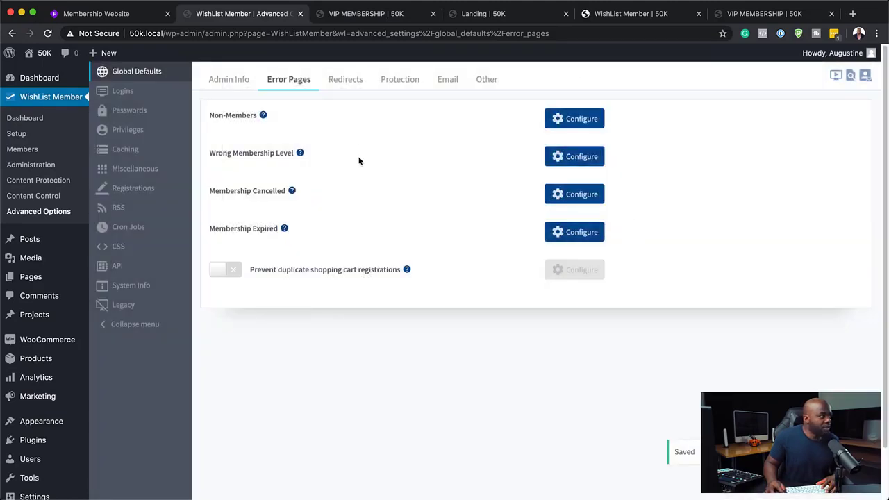
# Step: Bring up WishList Member's redirect settings, then view Post One from the list of posts and copy its address
pyautogui.click(351, 82)
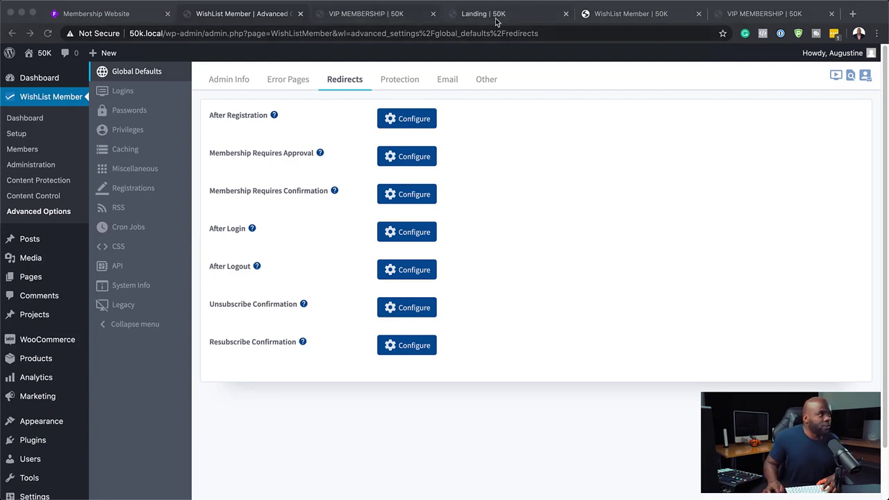
pyautogui.click(391, 18)
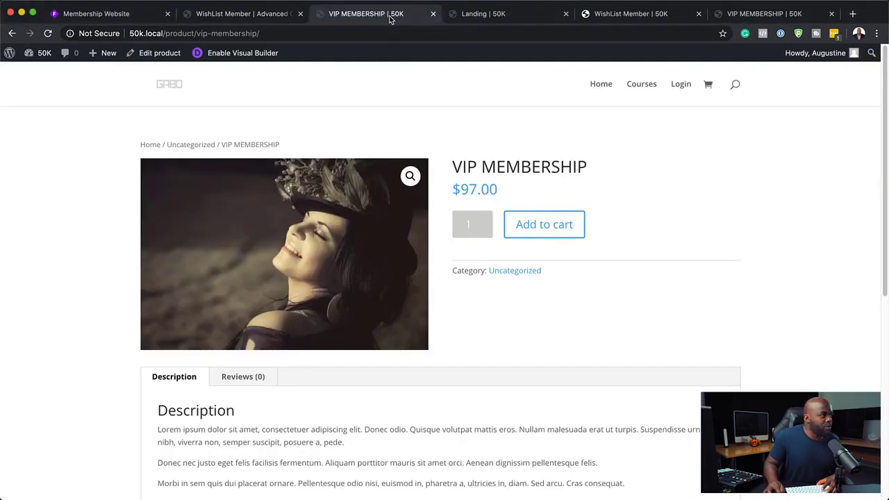
pyautogui.moveTo(42, 54)
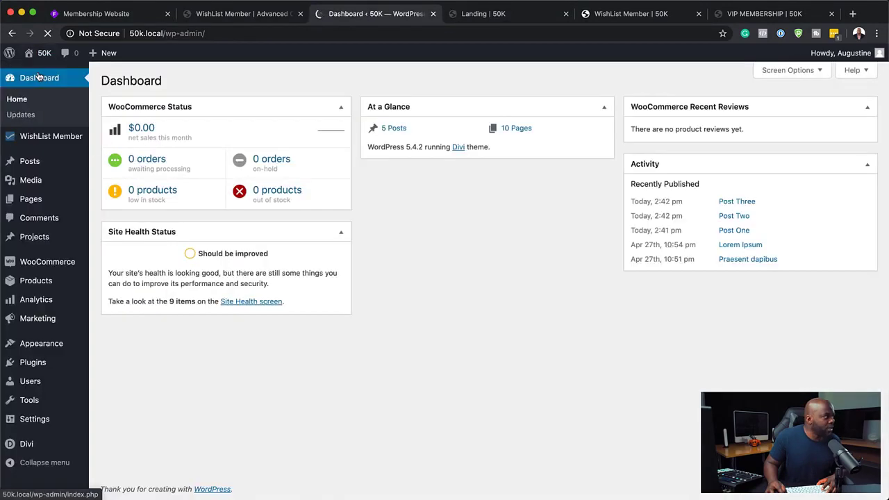
pyautogui.moveTo(43, 168)
pyautogui.click(111, 165)
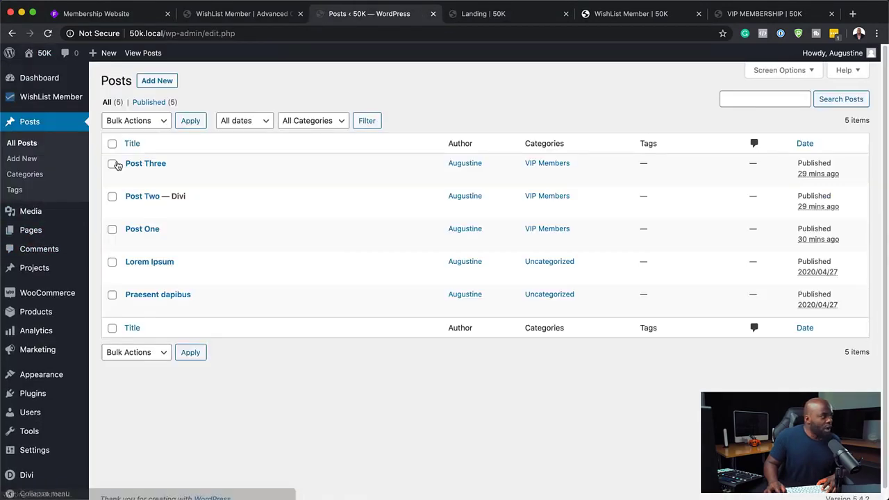
pyautogui.moveTo(147, 240)
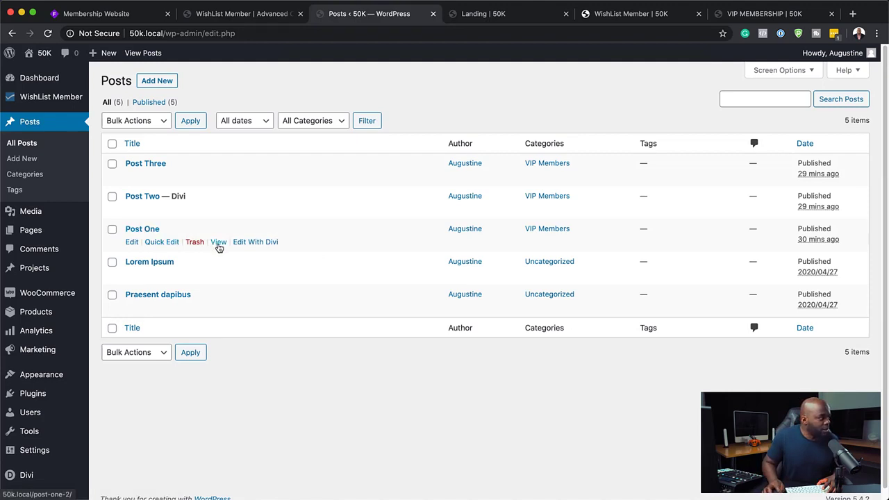
pyautogui.click(218, 242)
pyautogui.click(244, 33)
pyautogui.press('super+c')
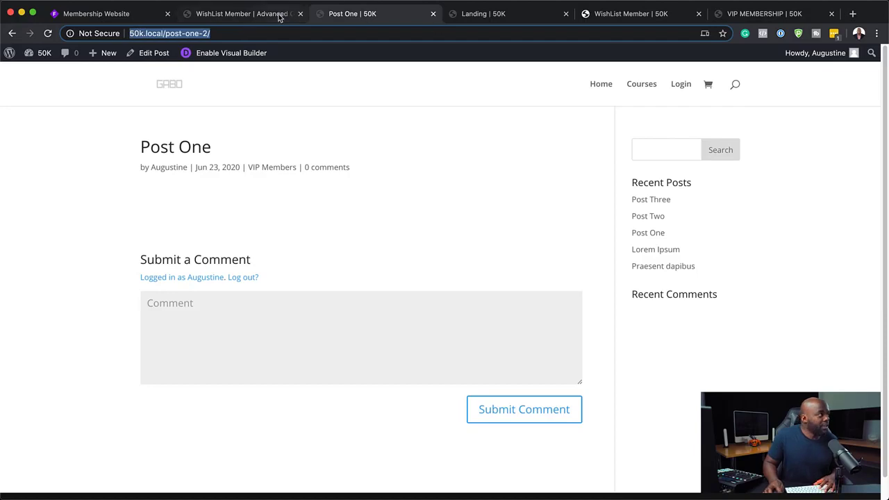
pyautogui.click(273, 15)
pyautogui.click(393, 120)
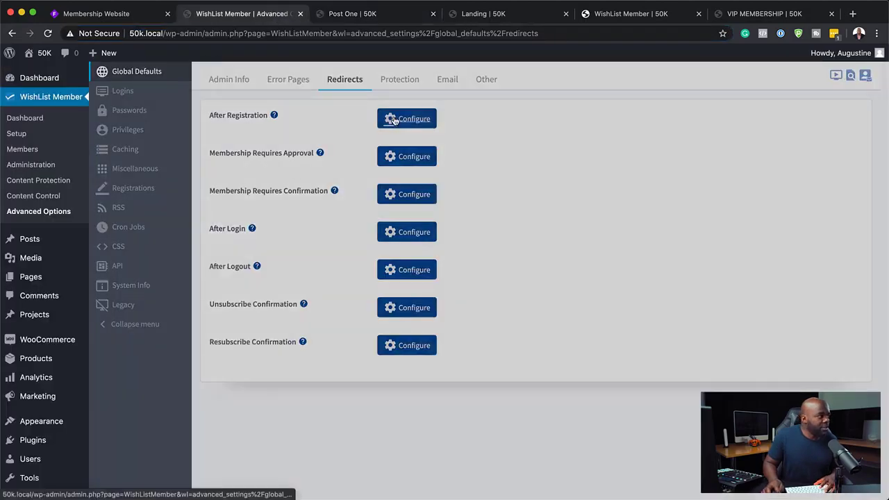
pyautogui.click(237, 172)
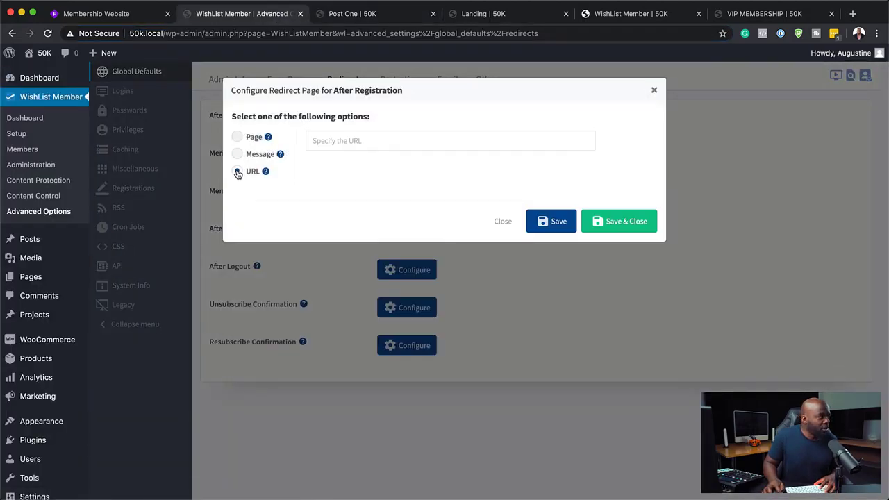
pyautogui.click(352, 141)
pyautogui.press('super+v')
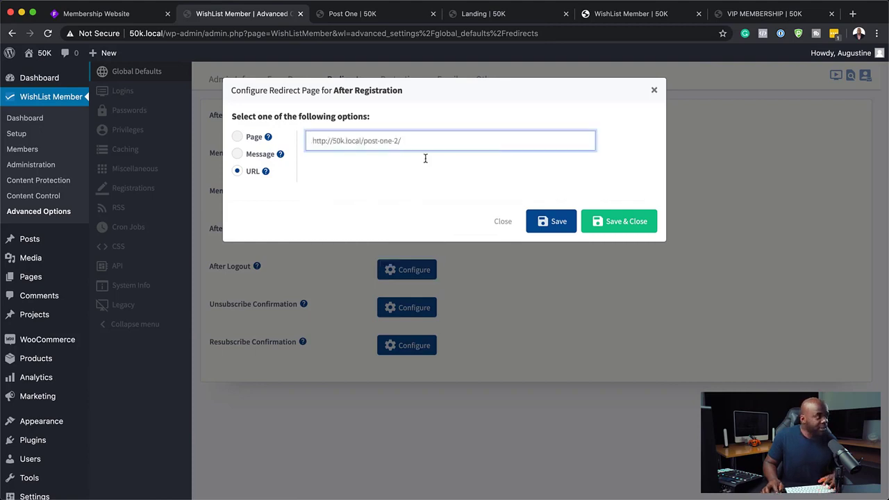
pyautogui.click(601, 222)
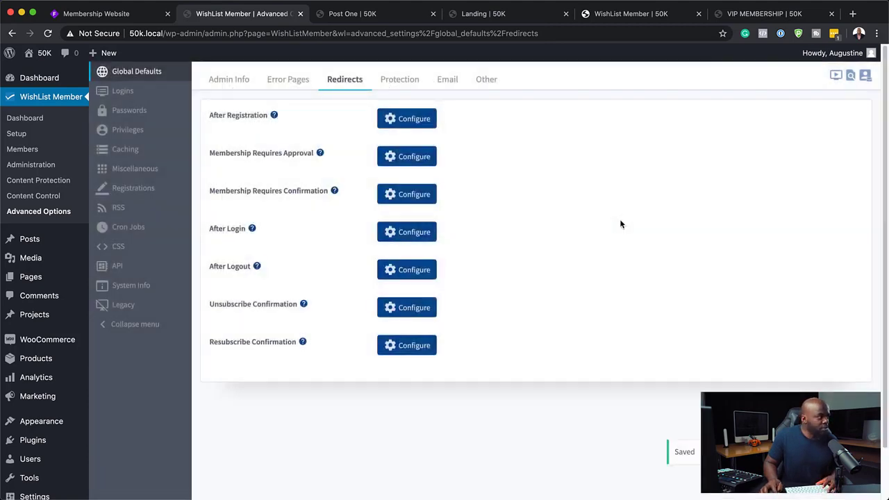
# Step: Review the global protection and login settings, then enable WordPress login page styling with Template 01
pyautogui.click(401, 80)
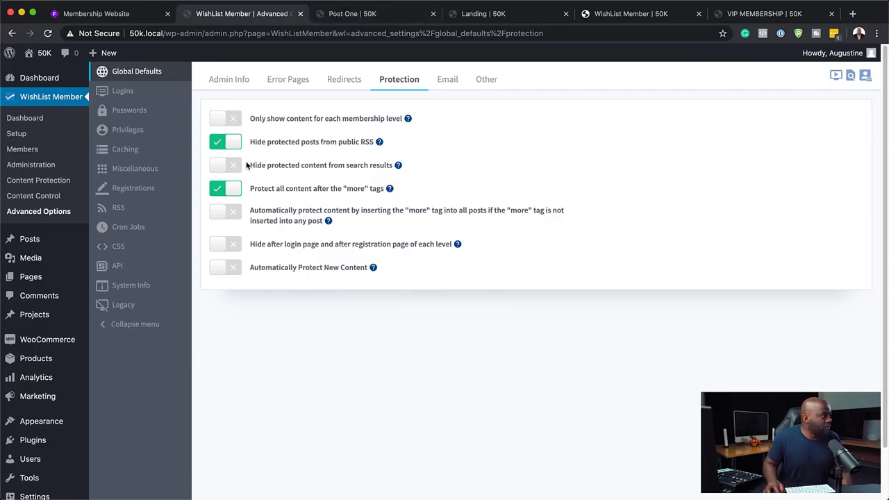
pyautogui.click(147, 92)
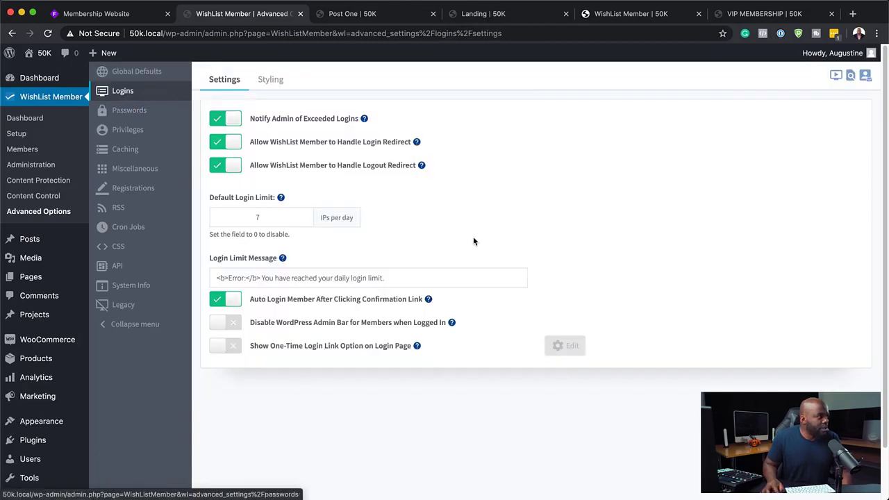
pyautogui.click(275, 81)
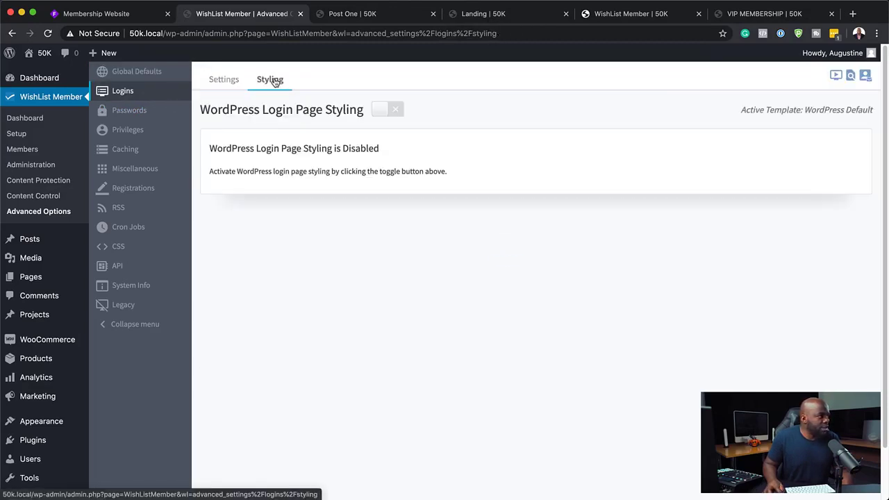
pyautogui.click(393, 110)
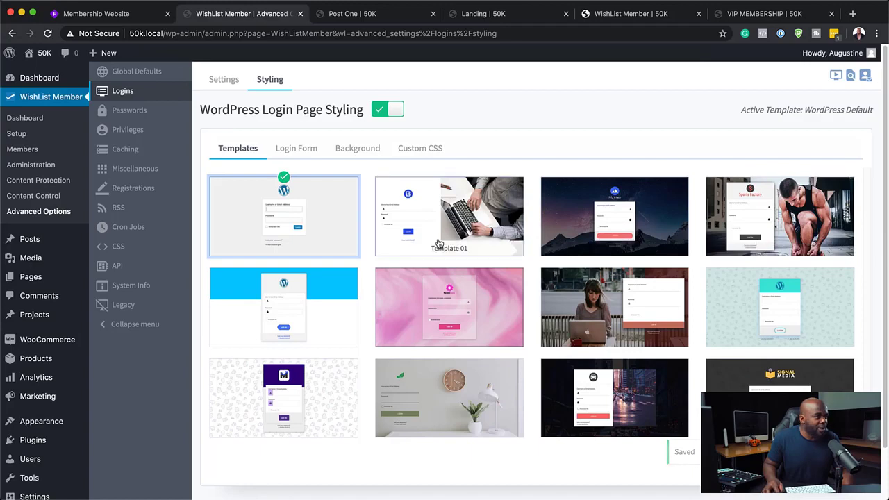
pyautogui.click(479, 217)
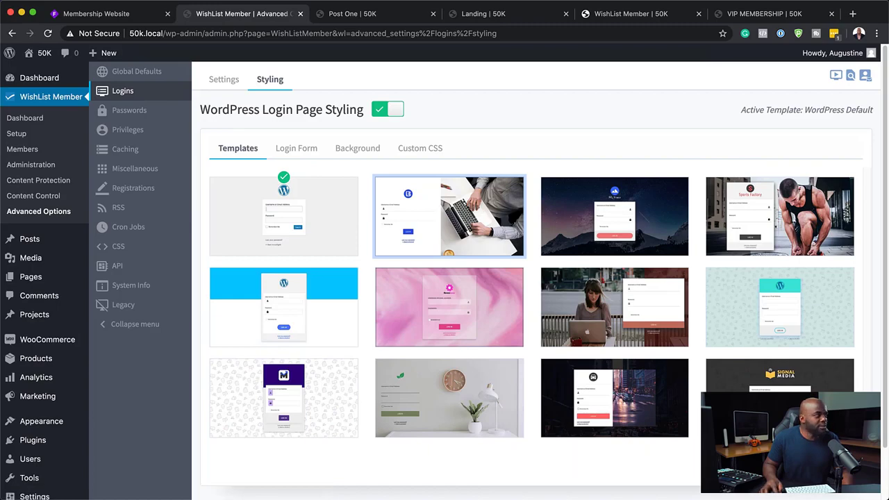
# Step: Use the GABO image from the media library as the login form's custom logo, check the box options and save
pyautogui.click(295, 150)
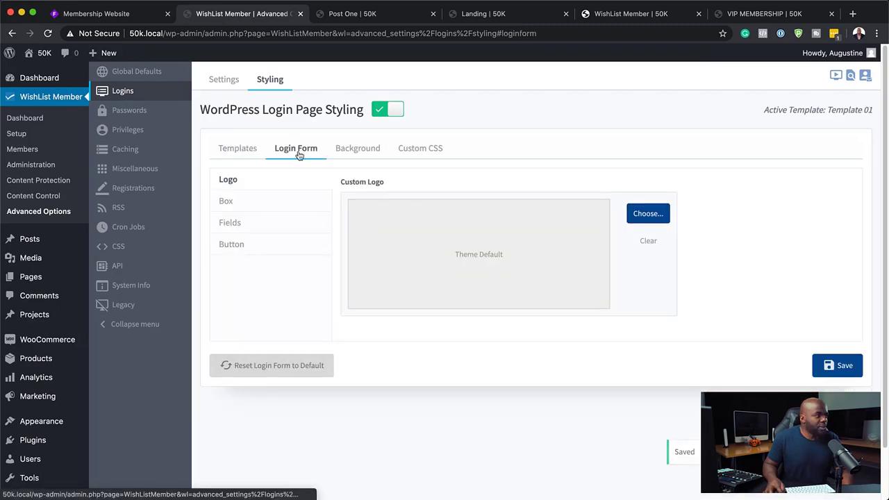
pyautogui.click(654, 216)
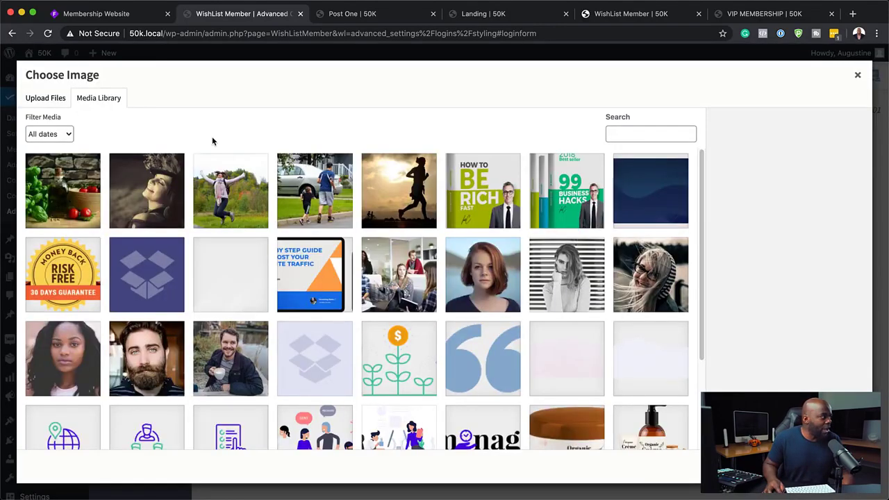
pyautogui.scroll(-10, 417, 319)
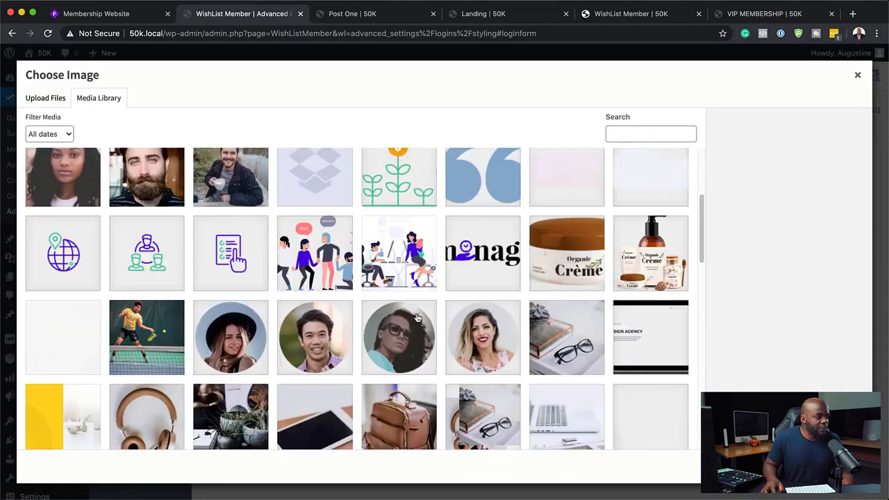
pyautogui.scroll(-15, 418, 318)
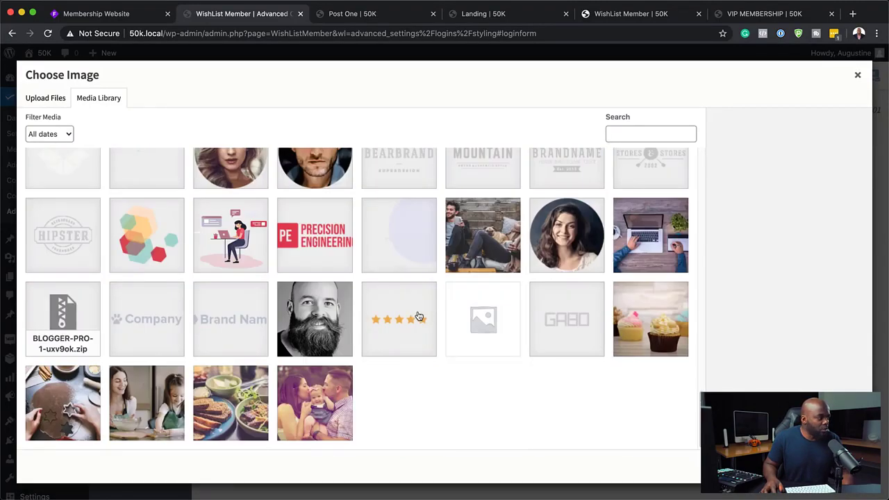
pyautogui.click(571, 316)
pyautogui.click(833, 467)
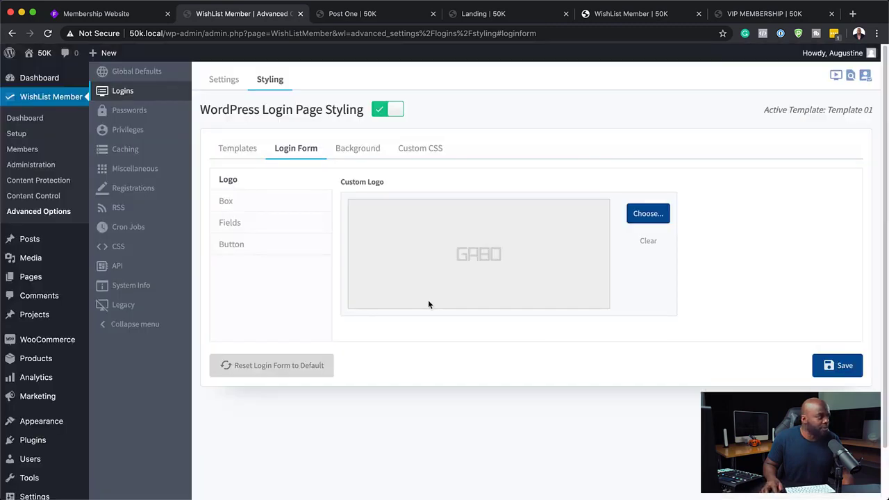
pyautogui.click(280, 202)
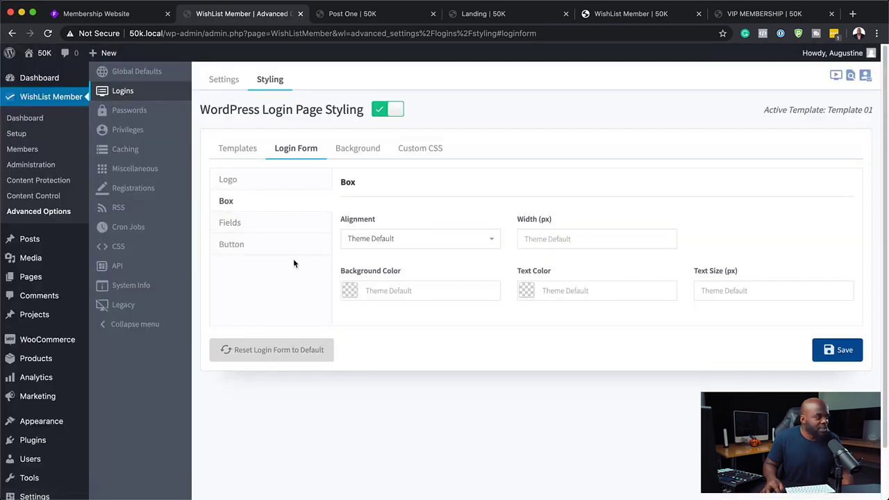
pyautogui.click(845, 351)
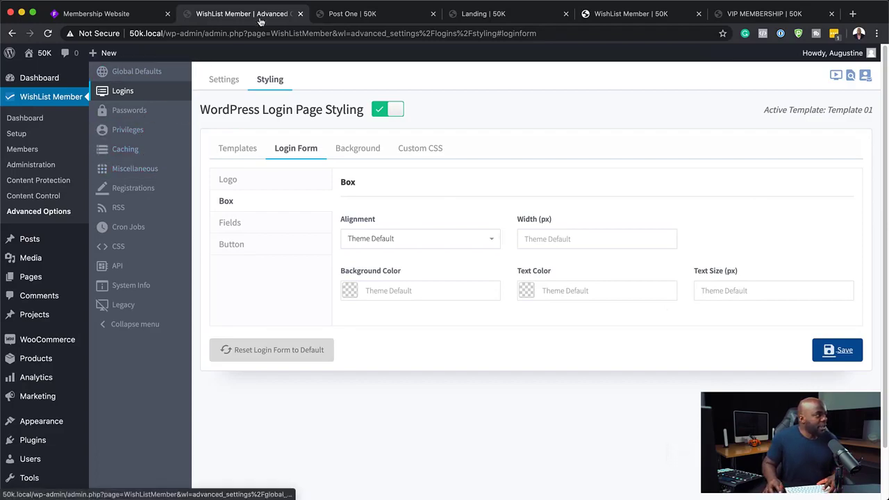
# Step: Load the site's home page at 50k.local in place of Post One
pyautogui.click(348, 15)
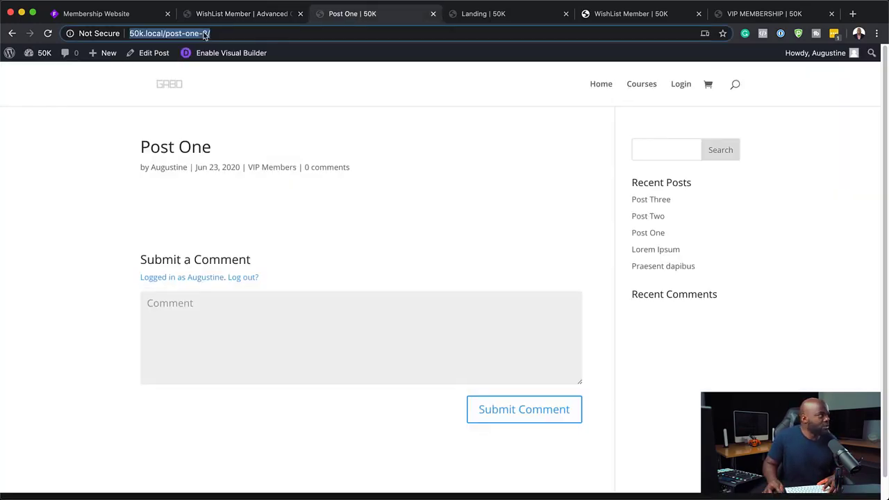
pyautogui.moveTo(165, 33); pyautogui.dragTo(286, 48)
pyautogui.press('BackSpace')
pyautogui.press('Return')
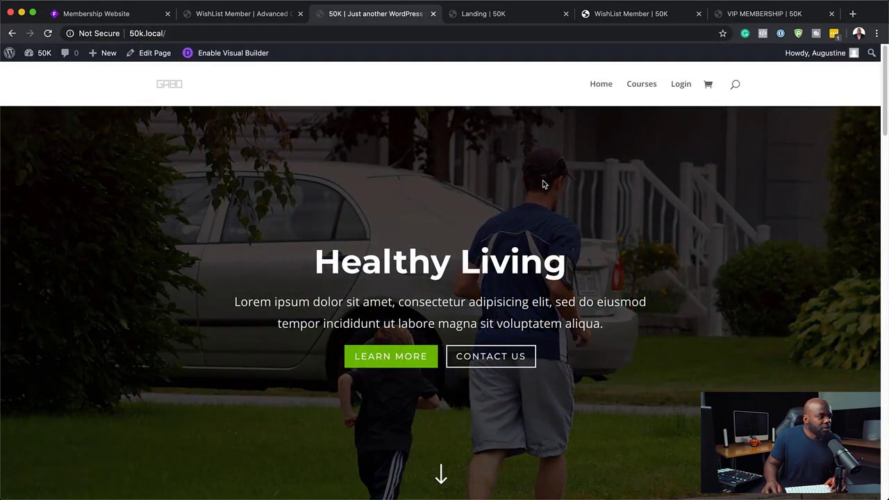
# Step: Review the home page from the hero section through the pricing plans, and follow the hero's Learn More link to the VIP MEMBERSHIP product
pyautogui.scroll(-5, 252, 407)
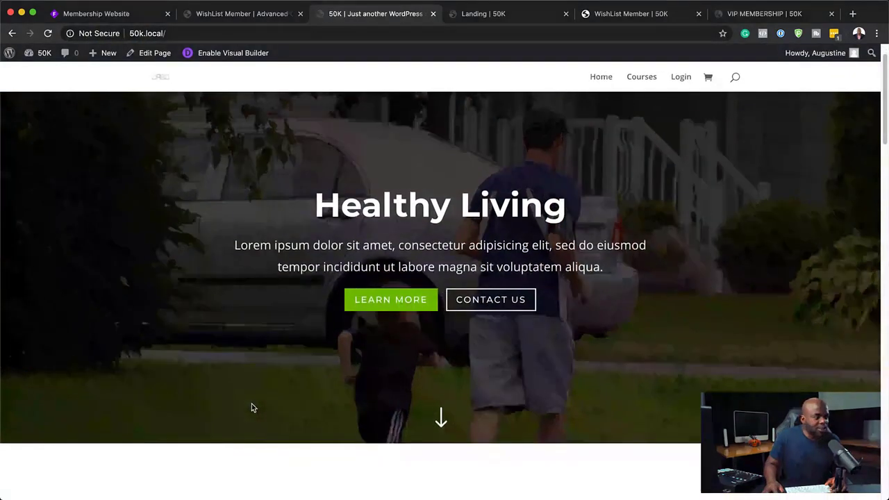
pyautogui.scroll(-6, 251, 405)
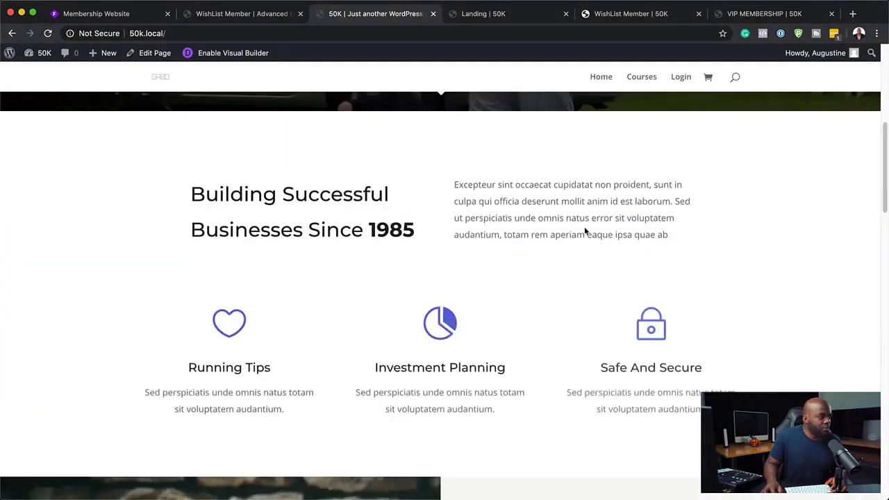
pyautogui.scroll(-11, 327, 383)
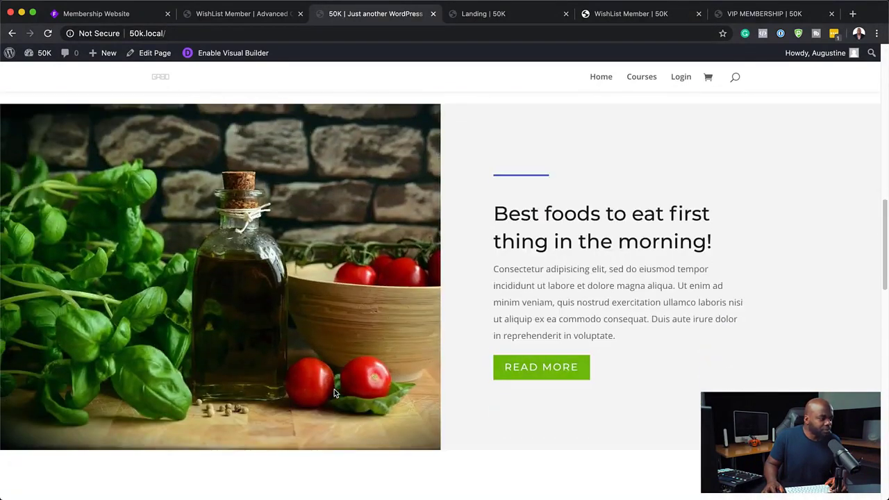
pyautogui.scroll(-20, 419, 373)
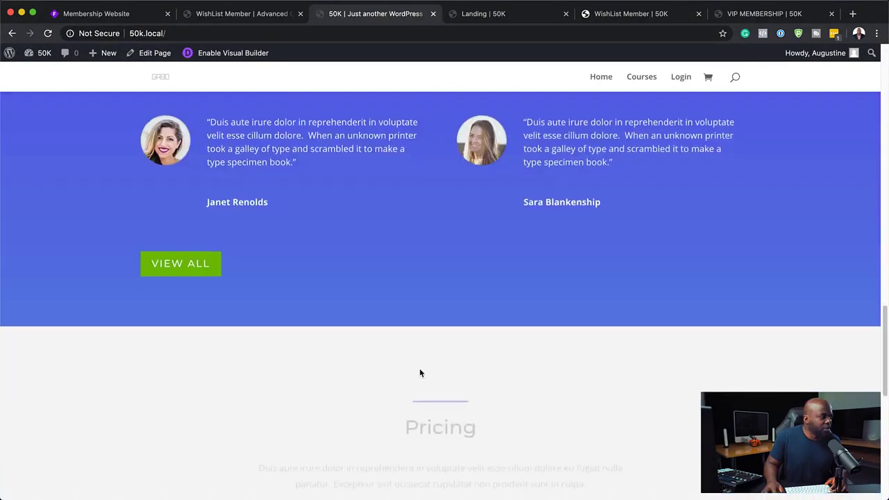
pyautogui.scroll(-5, 363, 376)
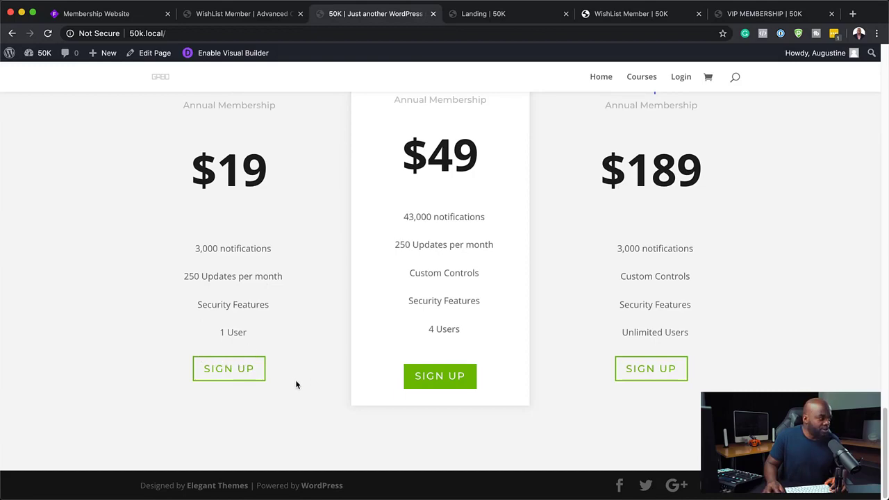
pyautogui.scroll(20, 280, 380)
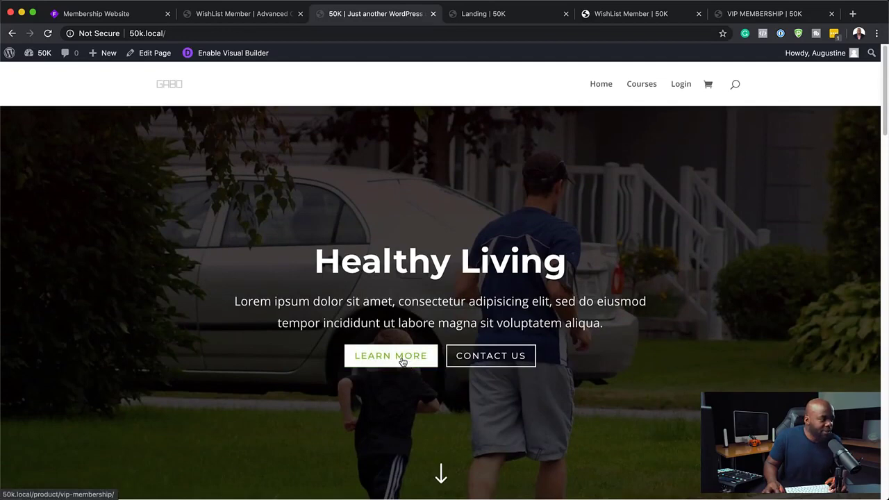
pyautogui.click(401, 361)
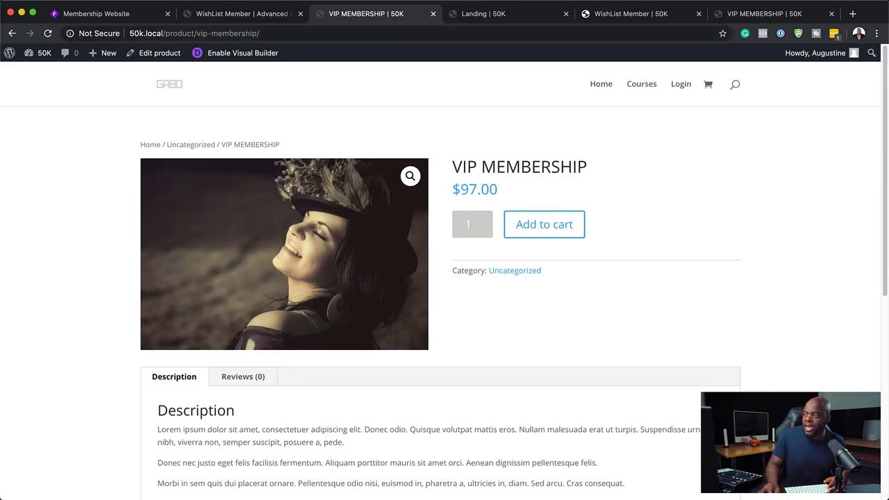
# Step: Switch to the incognito browser window and follow the Become a member! link on the members-only error page
pyautogui.hotkey('ctrl', 'Right')
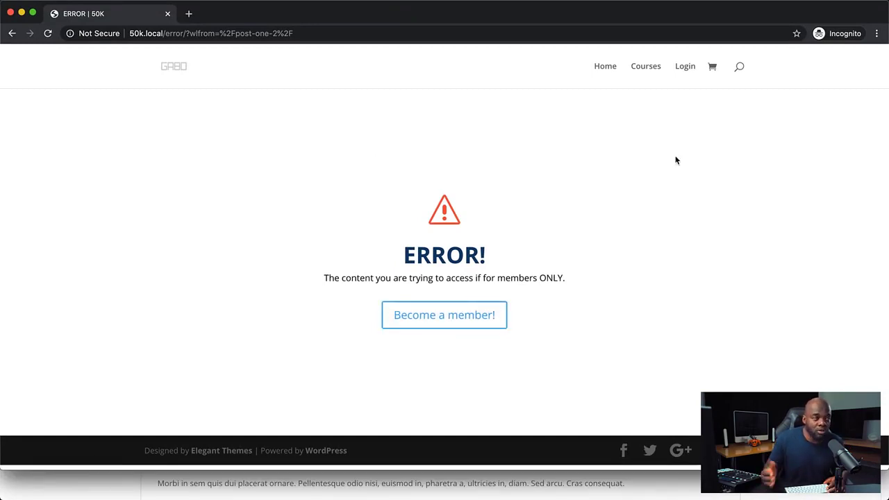
pyautogui.click(453, 319)
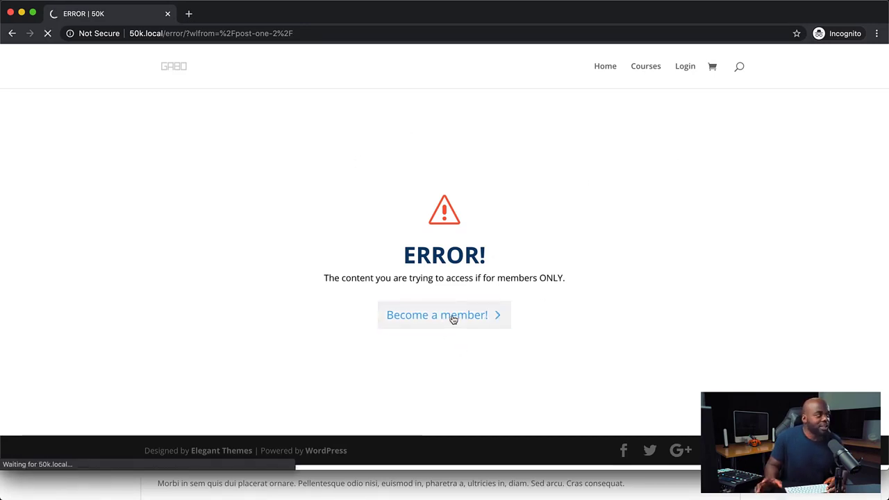